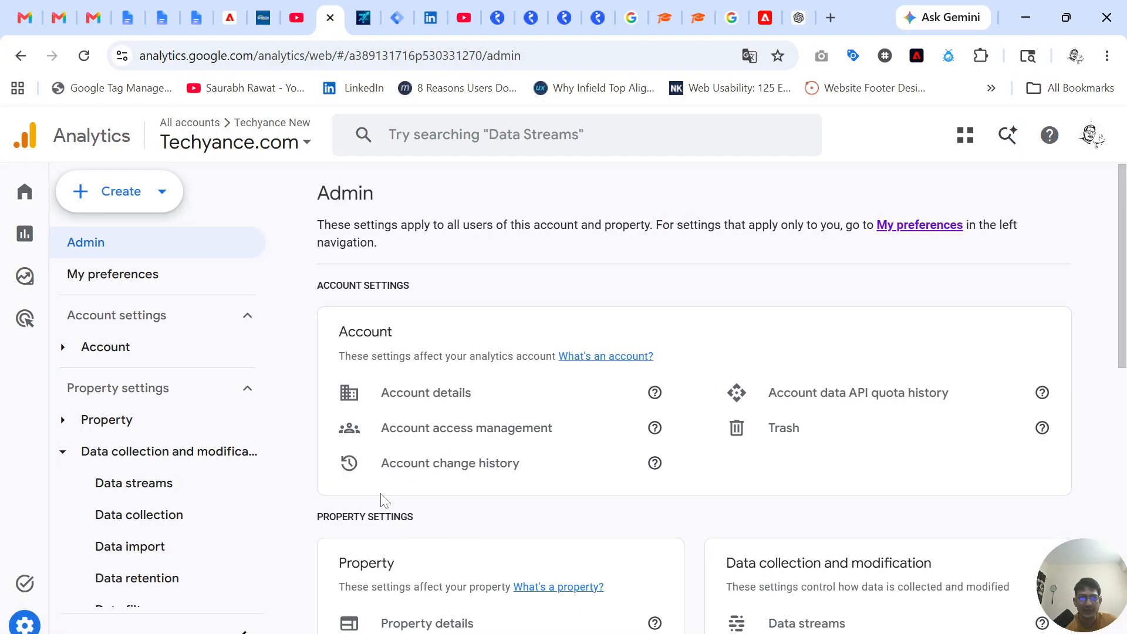
Open the details of the Techyance New web data stream for the Techyance.com property.
scroll(382, 501, down, 3)
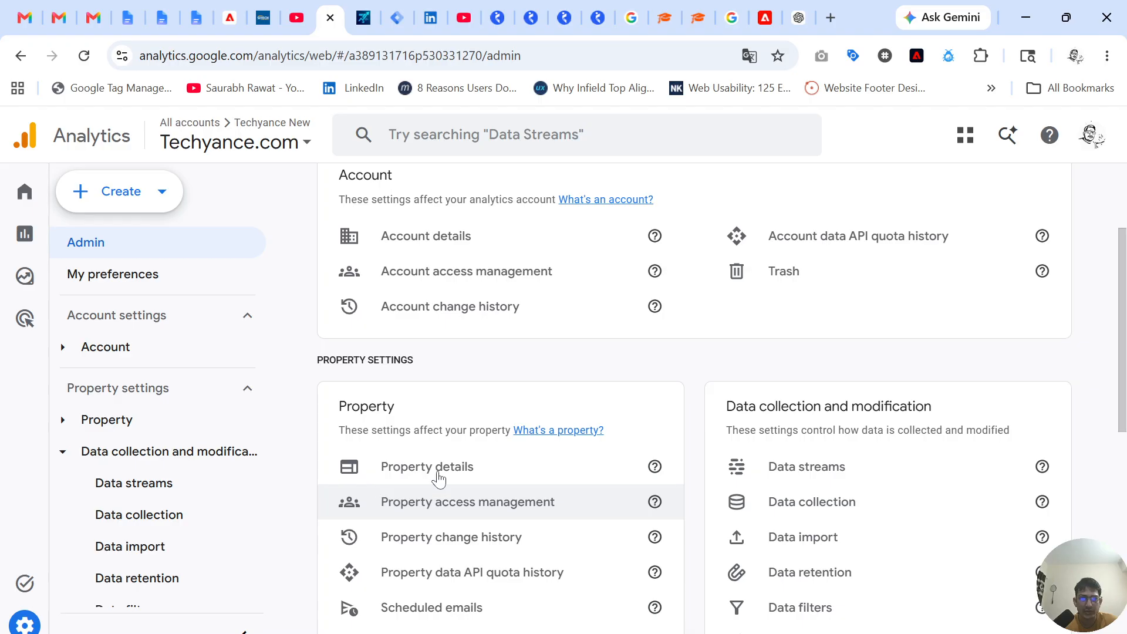
scroll(803, 444, down, 1)
click(799, 399)
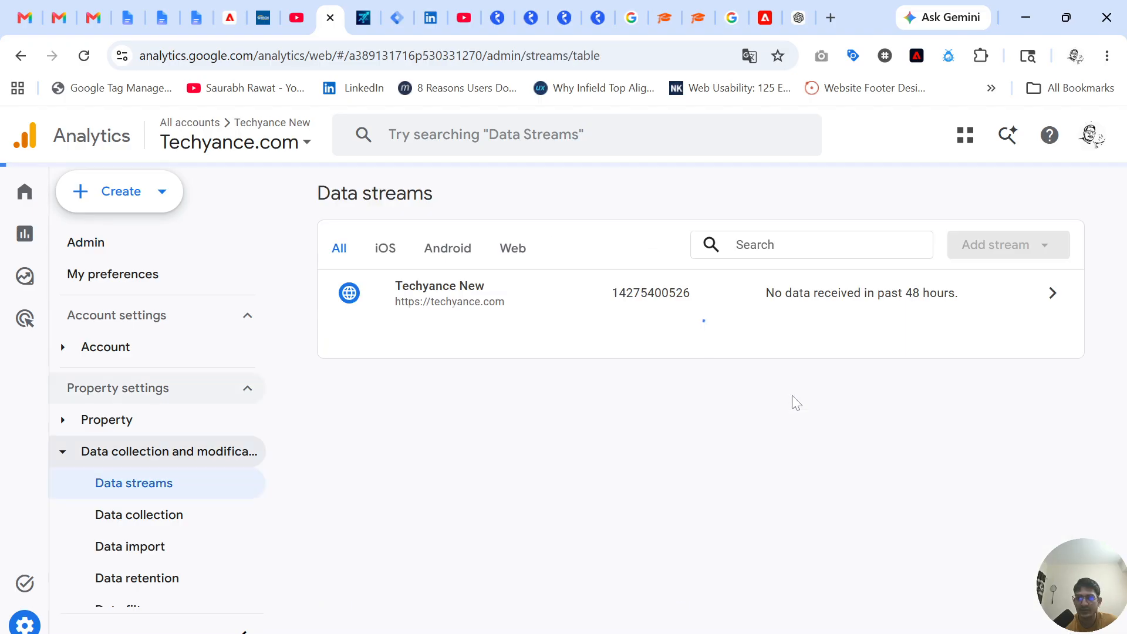
click(487, 288)
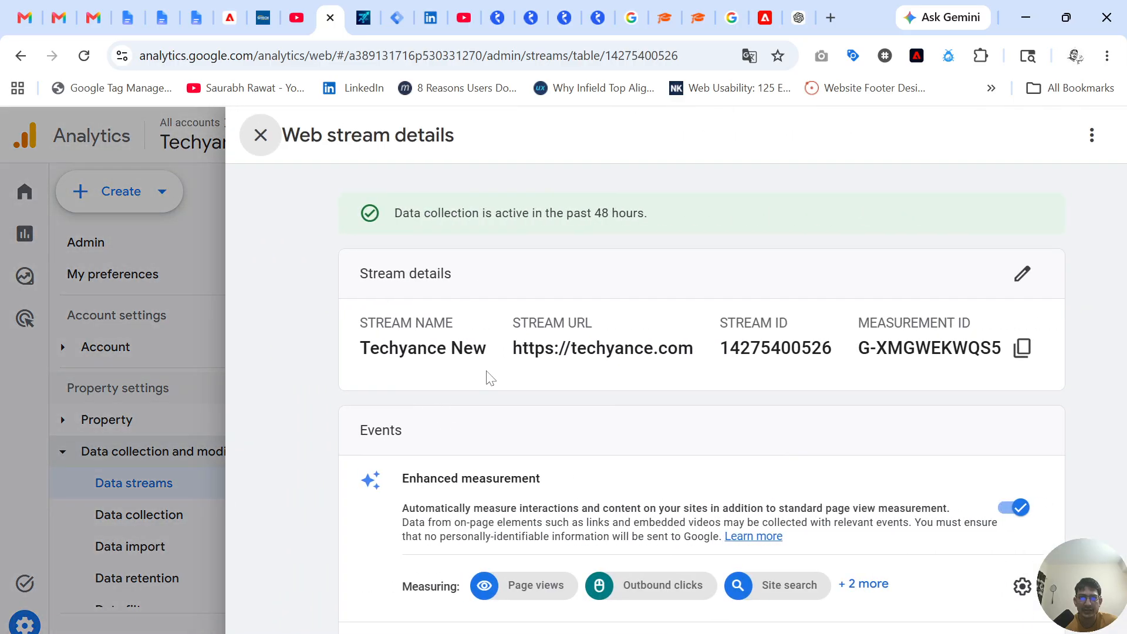
Open the automatic event detection settings in the web stream's Google tag configuration.
scroll(486, 378, down, 5)
scroll(461, 466, down, 2)
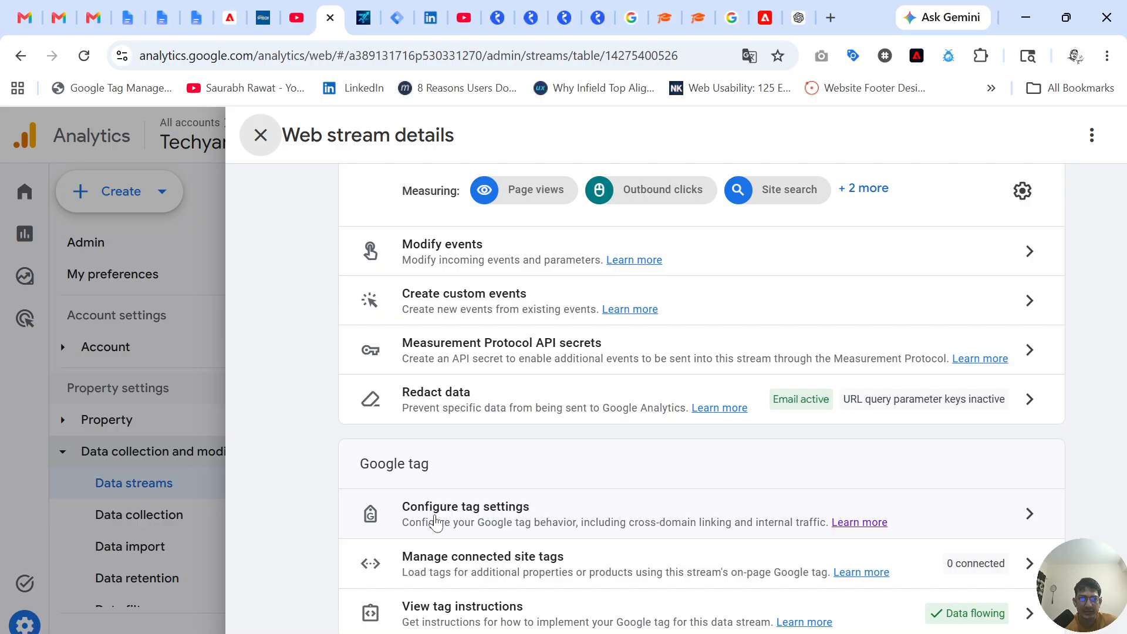
scroll(435, 521, up, 1)
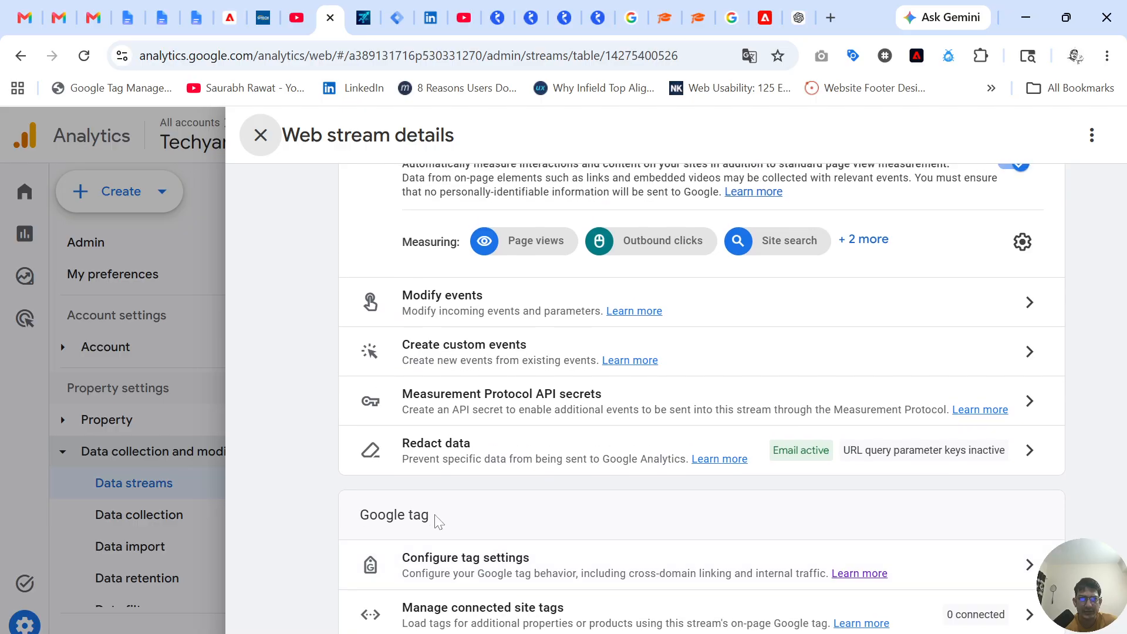
scroll(439, 521, down, 1)
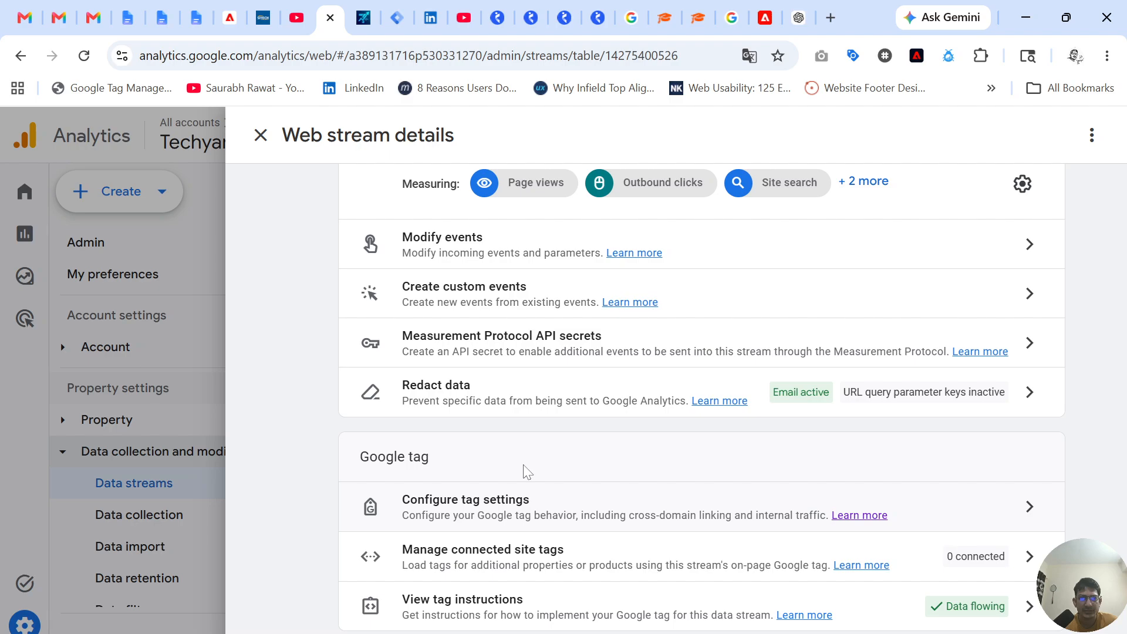
scroll(523, 466, down, 3)
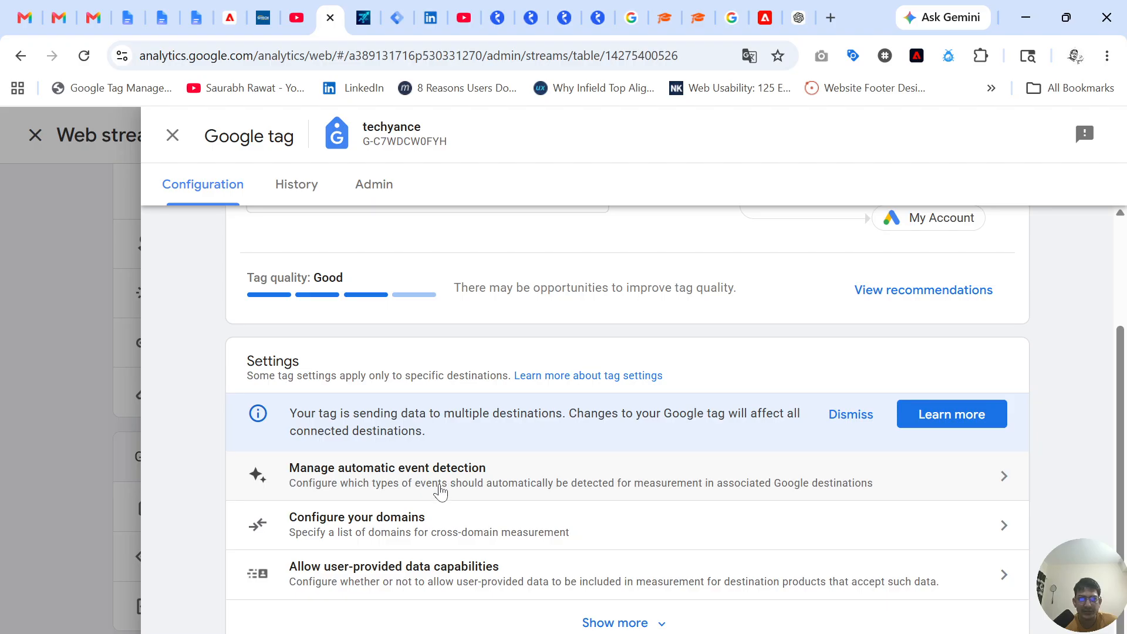
click(441, 492)
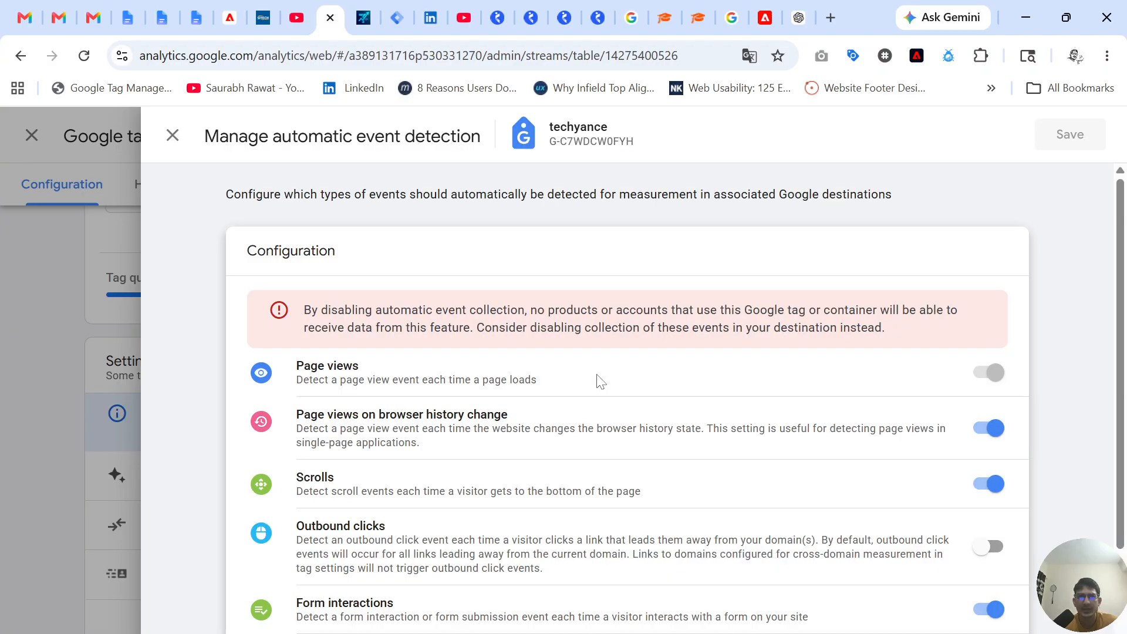
Enable automatic detection of outbound clicks and save the tag configuration.
scroll(600, 382, down, 3)
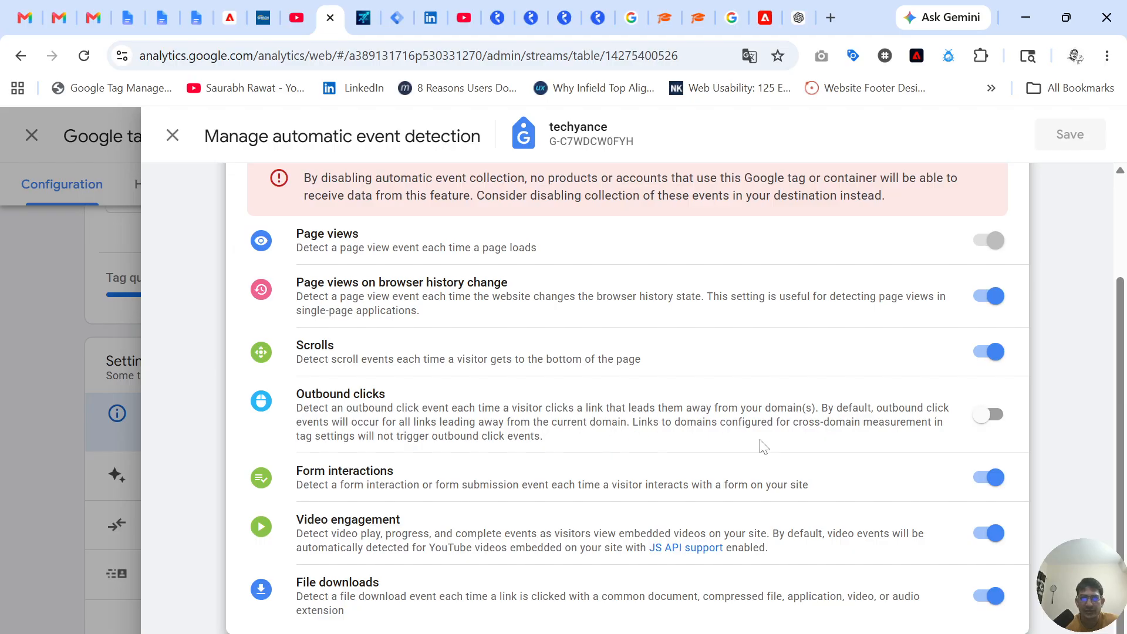
click(981, 416)
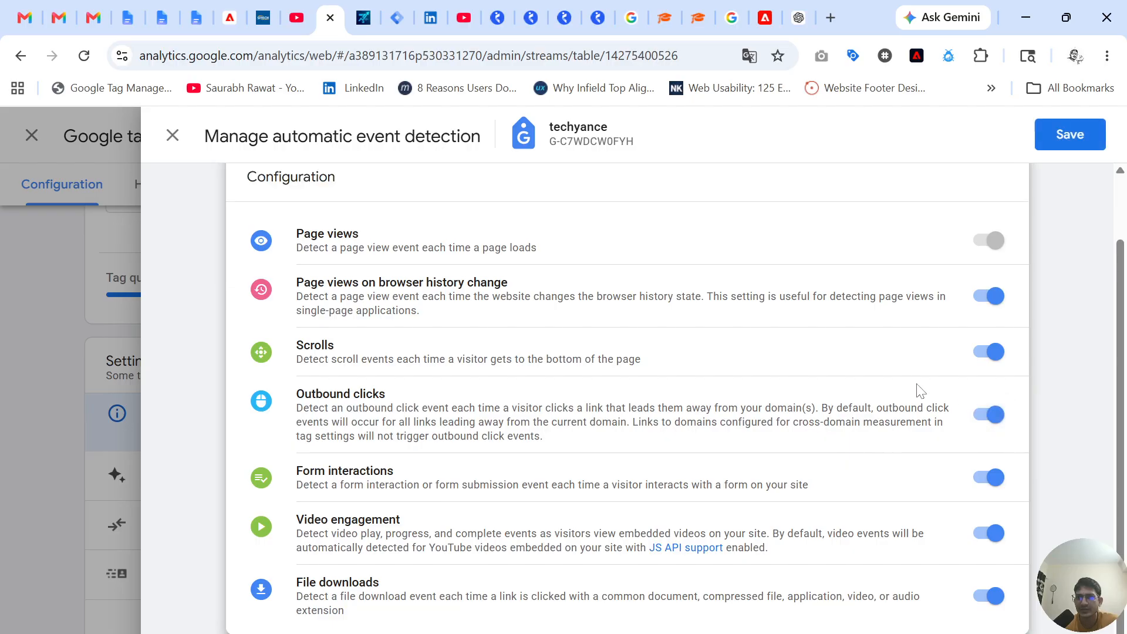
click(1068, 151)
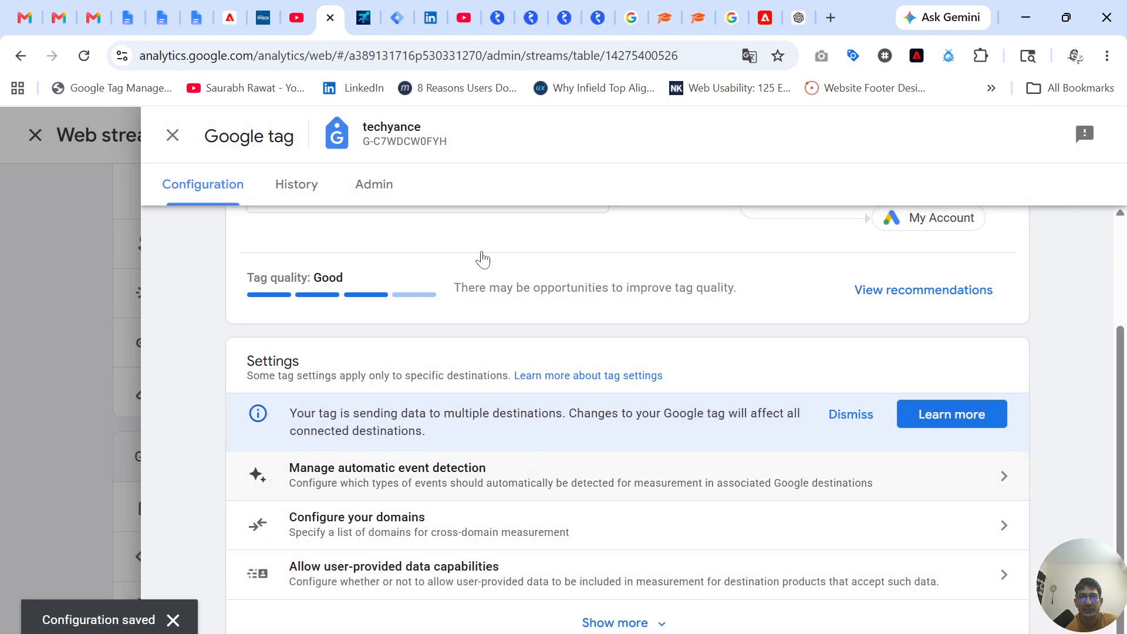
Switch to Google Tag Manager and create a user-defined variable of type Auto-Event Variable in the techyance.com container.
click(394, 9)
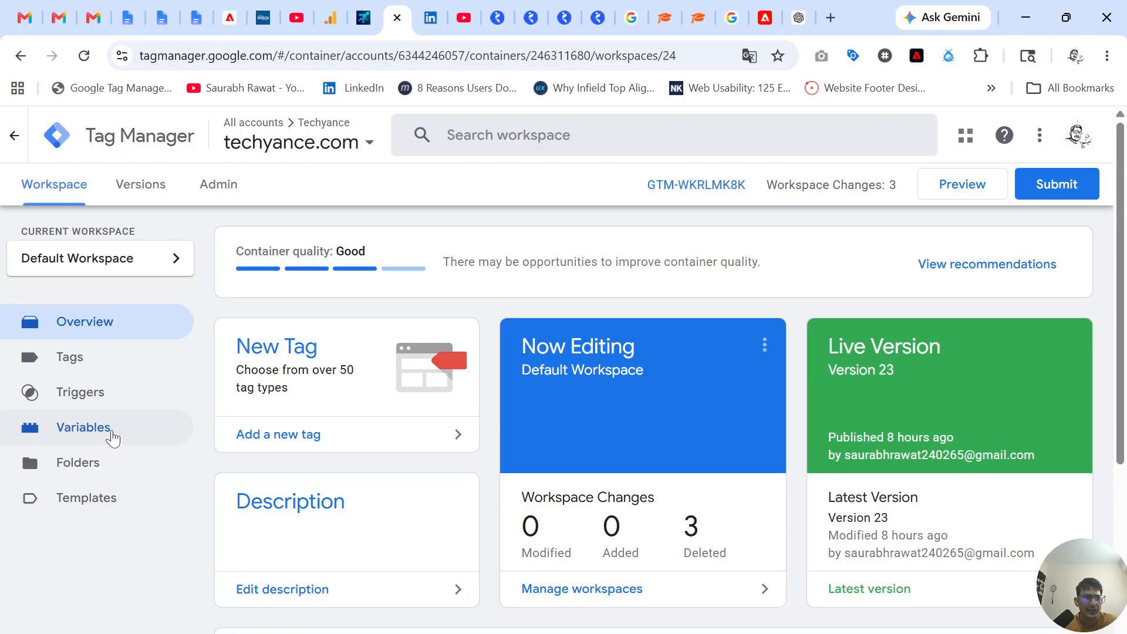
click(113, 436)
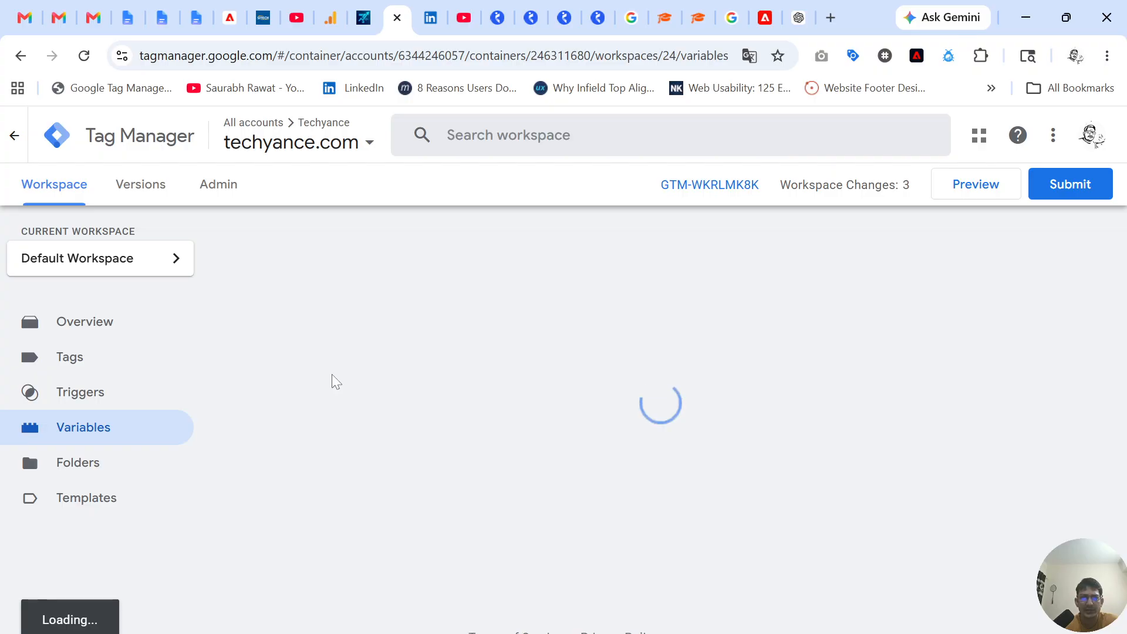
scroll(335, 381, down, 10)
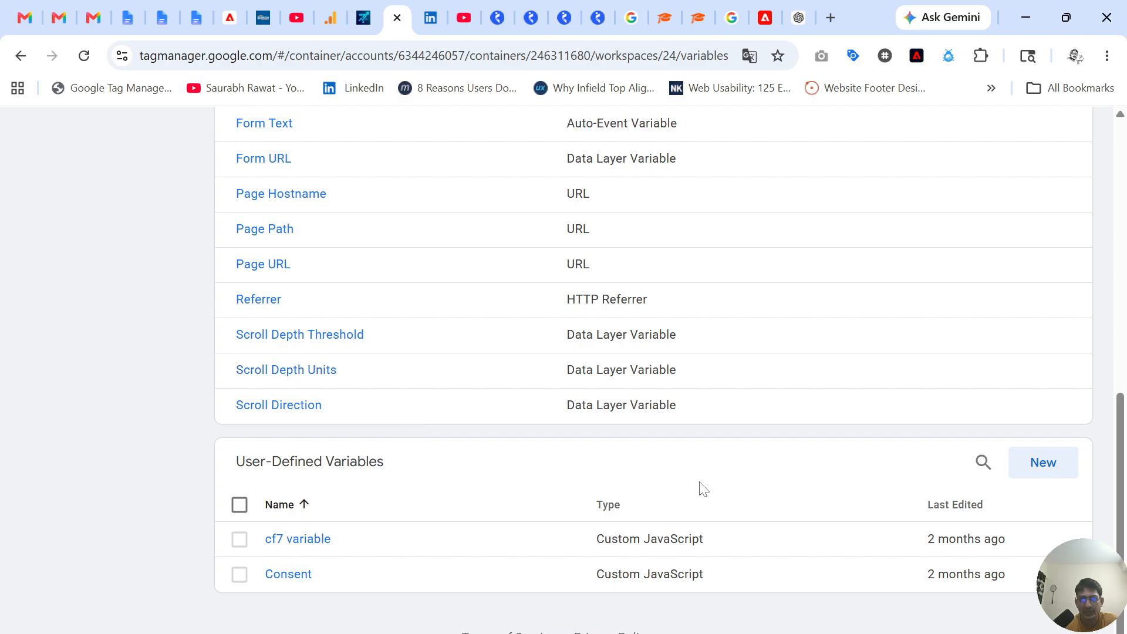
click(1050, 469)
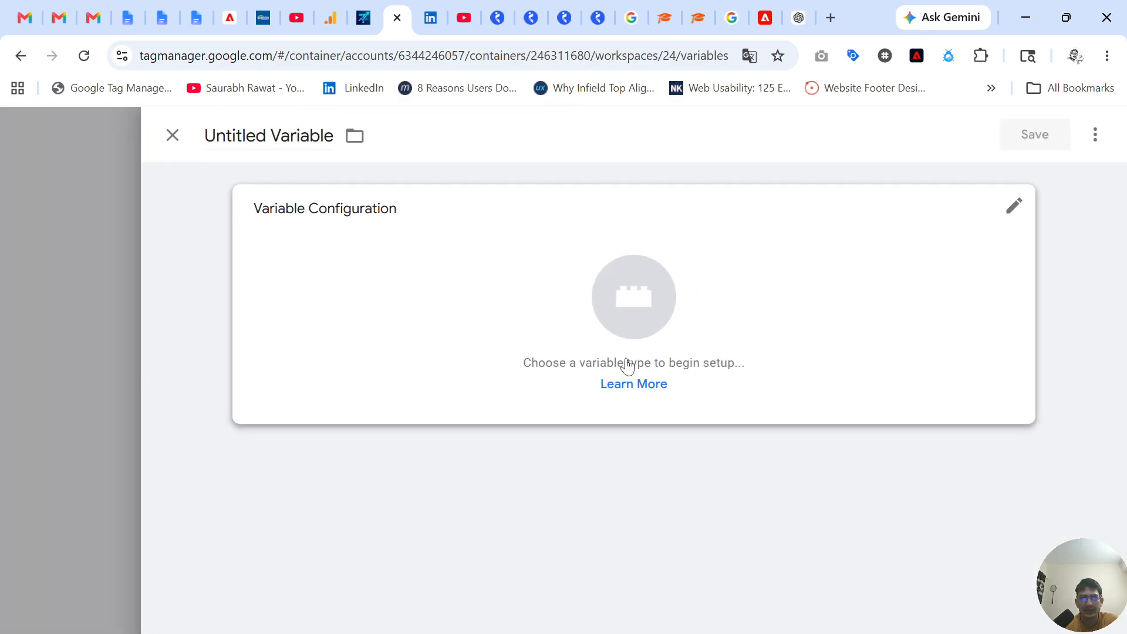
click(629, 322)
scroll(659, 404, down, 3)
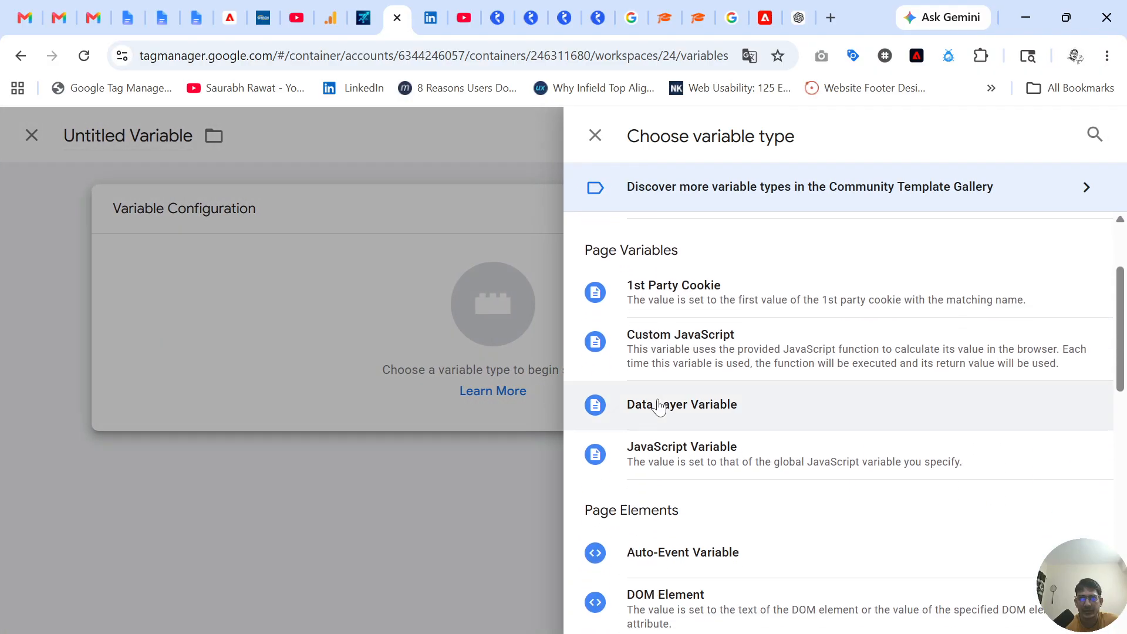
scroll(659, 405, down, 2)
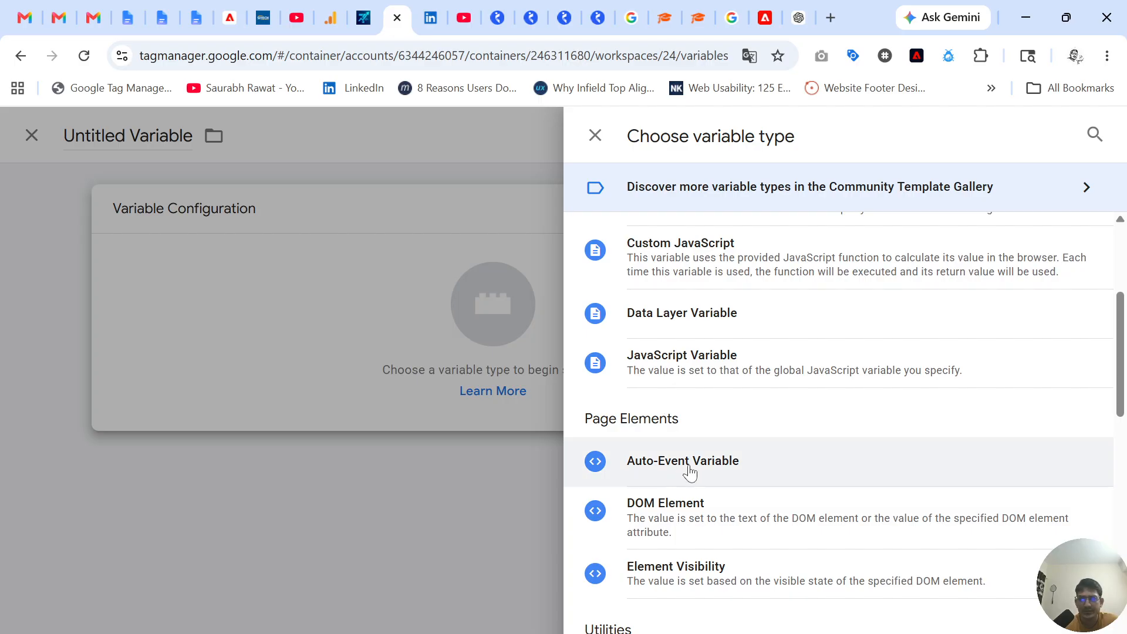
click(689, 471)
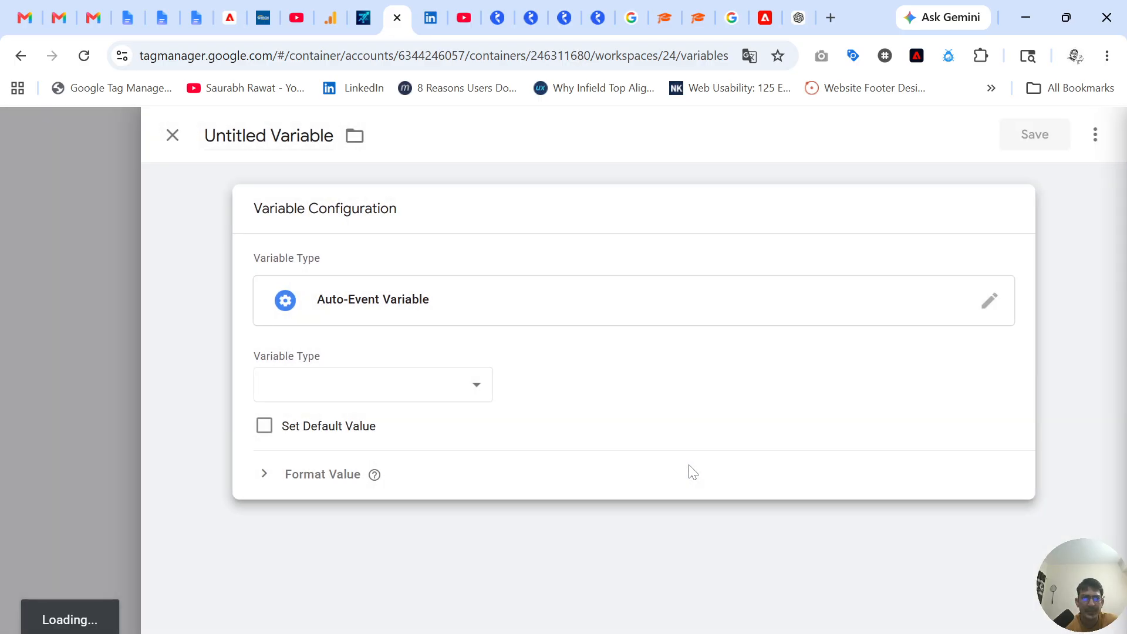
Configure the auto-event variable to use Element URL with the component type Is Outbound.
click(417, 389)
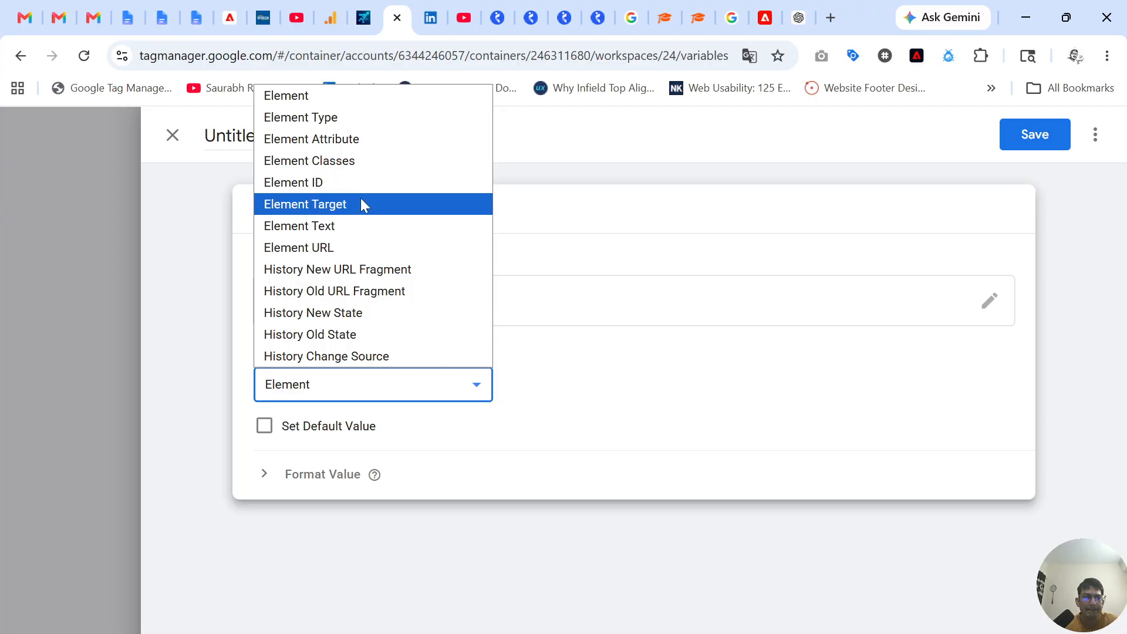
click(354, 249)
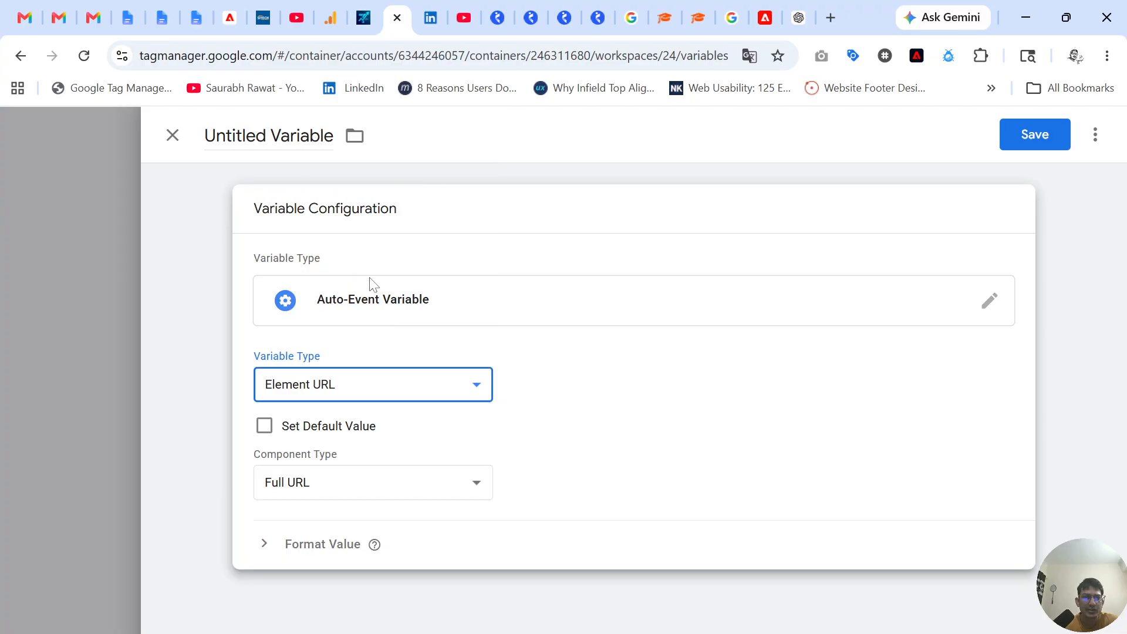
click(345, 489)
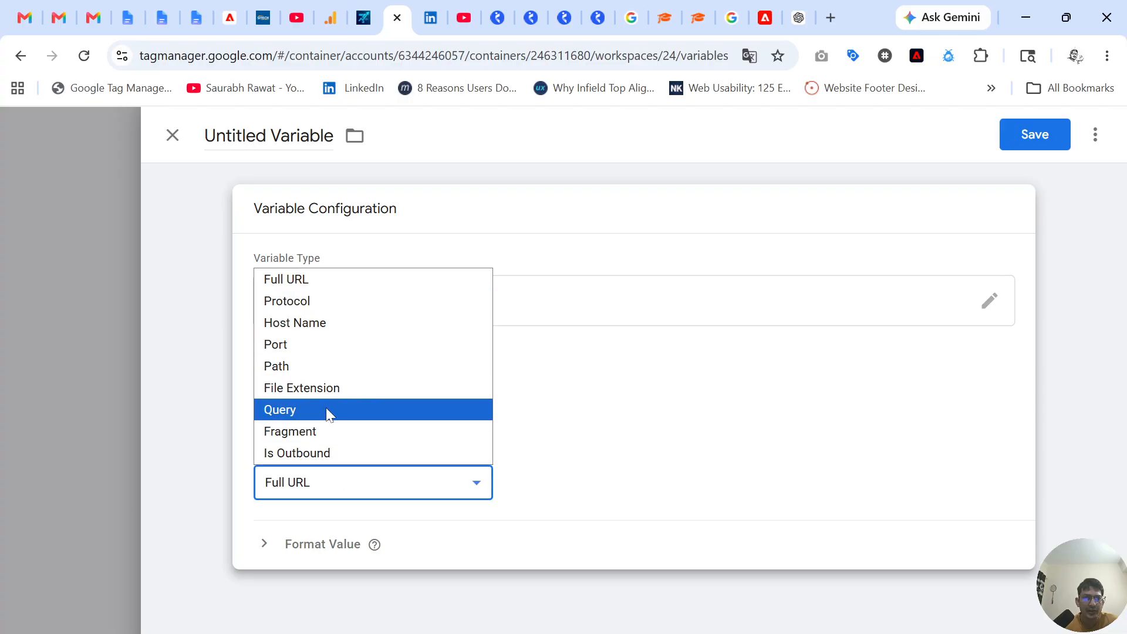
click(327, 452)
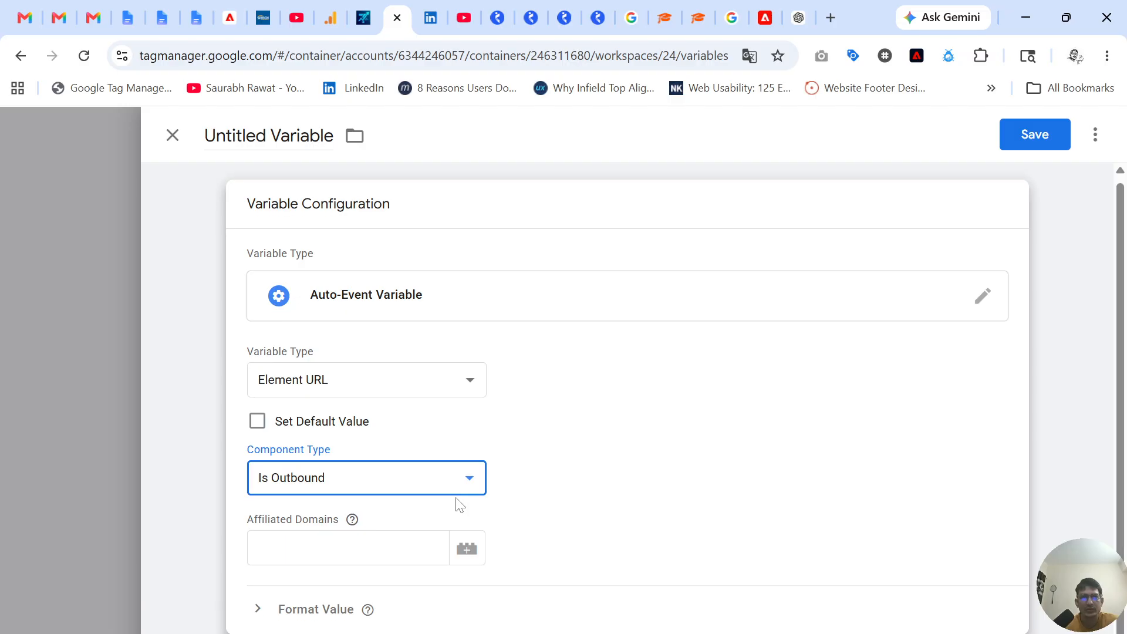
Enter paypal.com as the affiliated domain of the outbound variable.
click(405, 548)
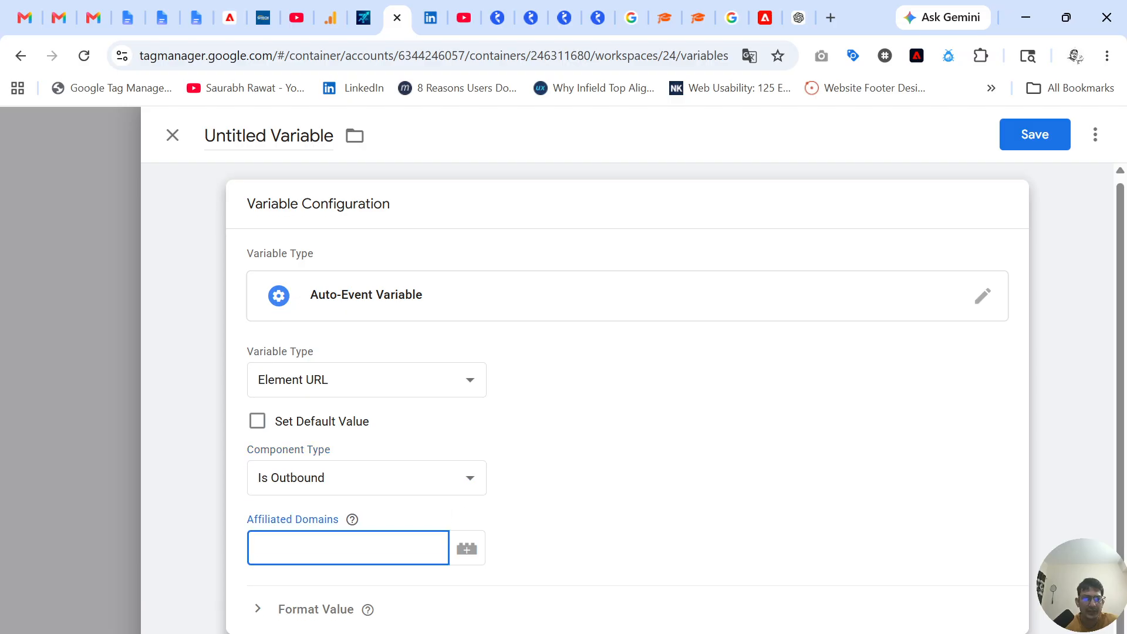
text(pay)
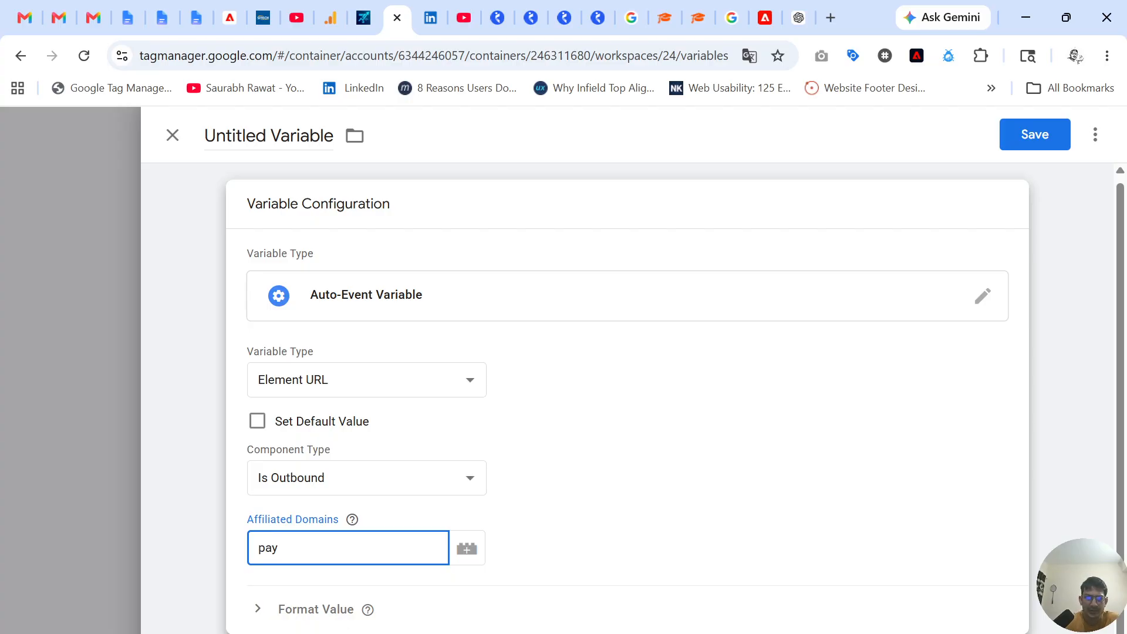
text(pal.com)
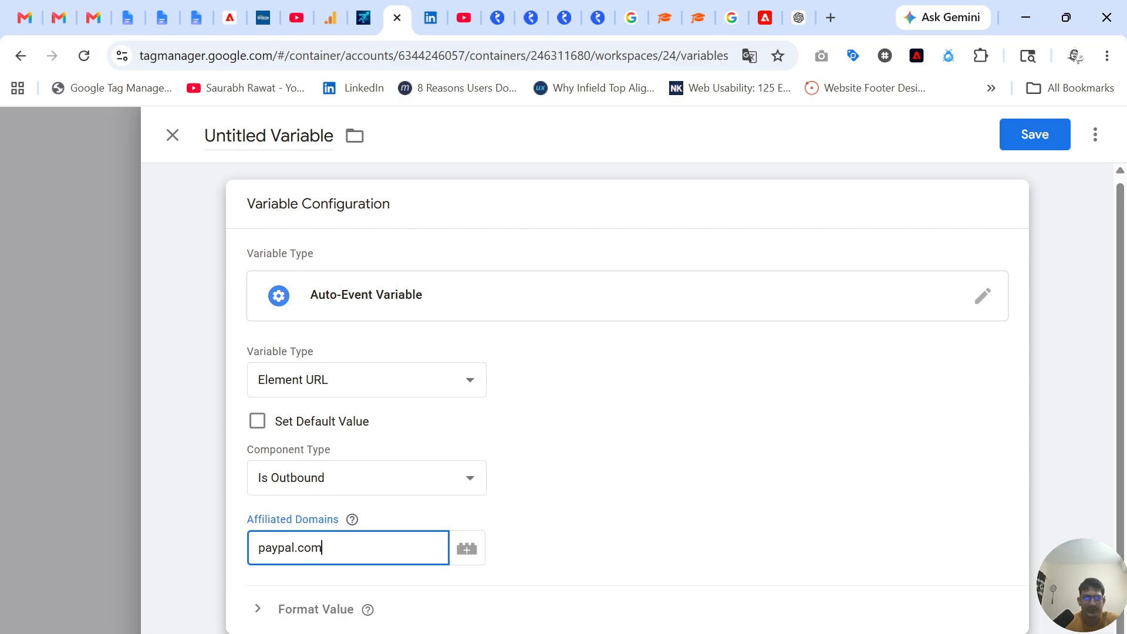
click(368, 609)
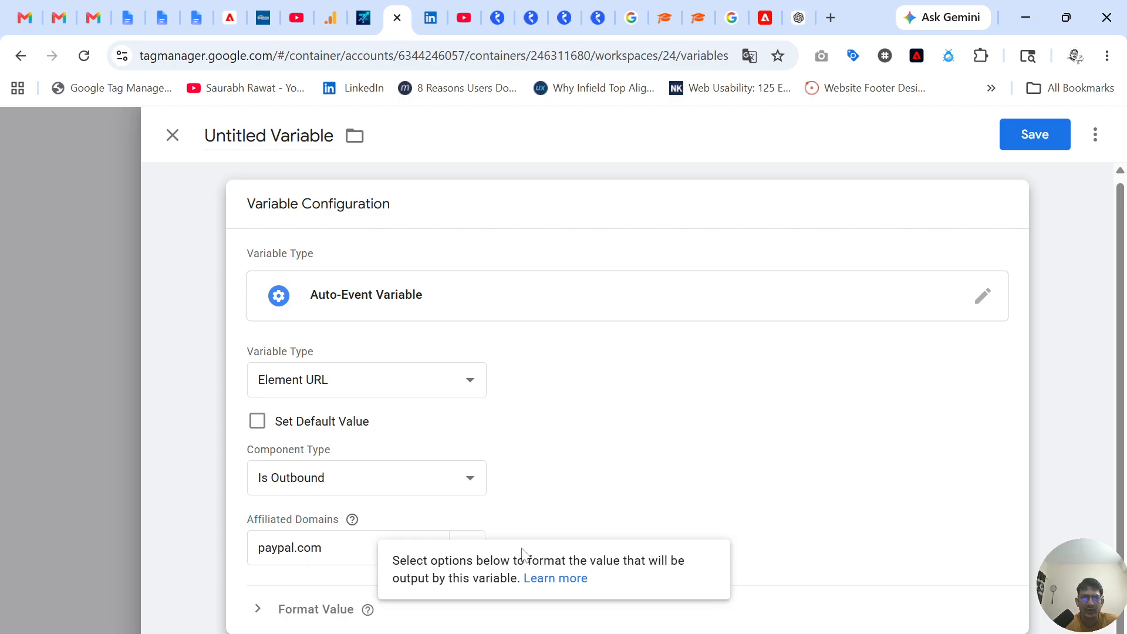
click(648, 443)
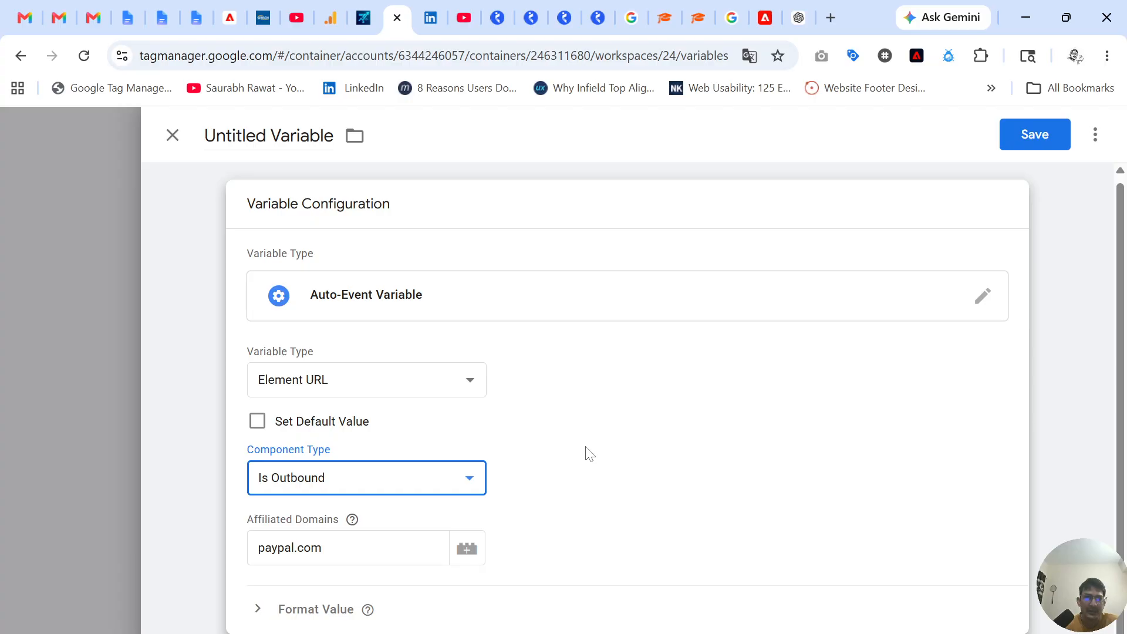
scroll(581, 360, up, 1)
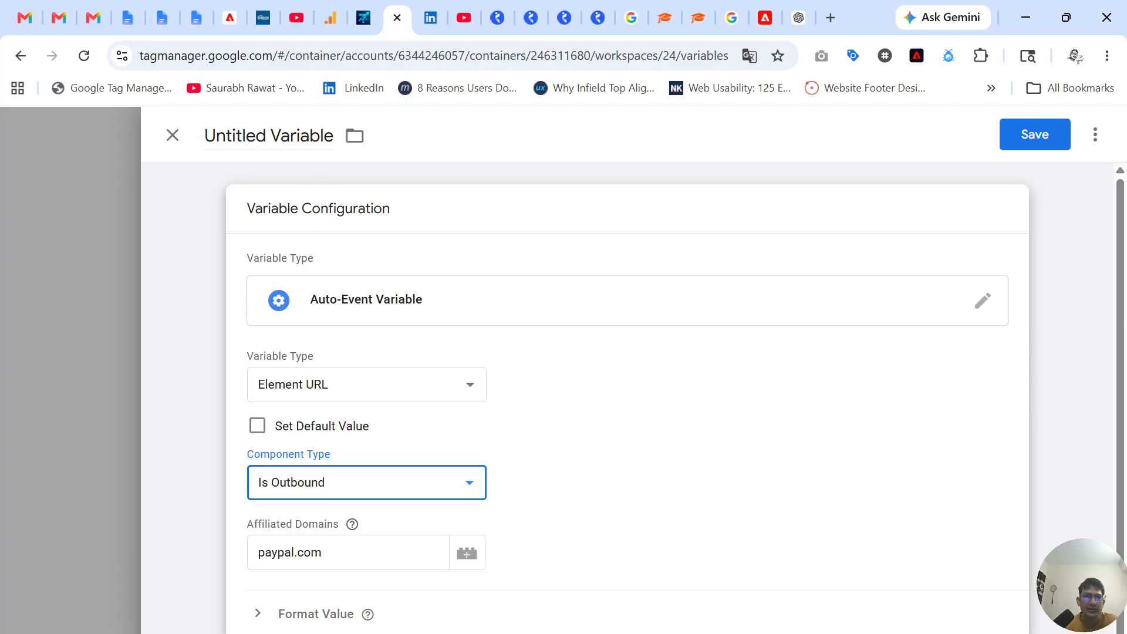
Name the variable "outbound links" and save it.
click(269, 135)
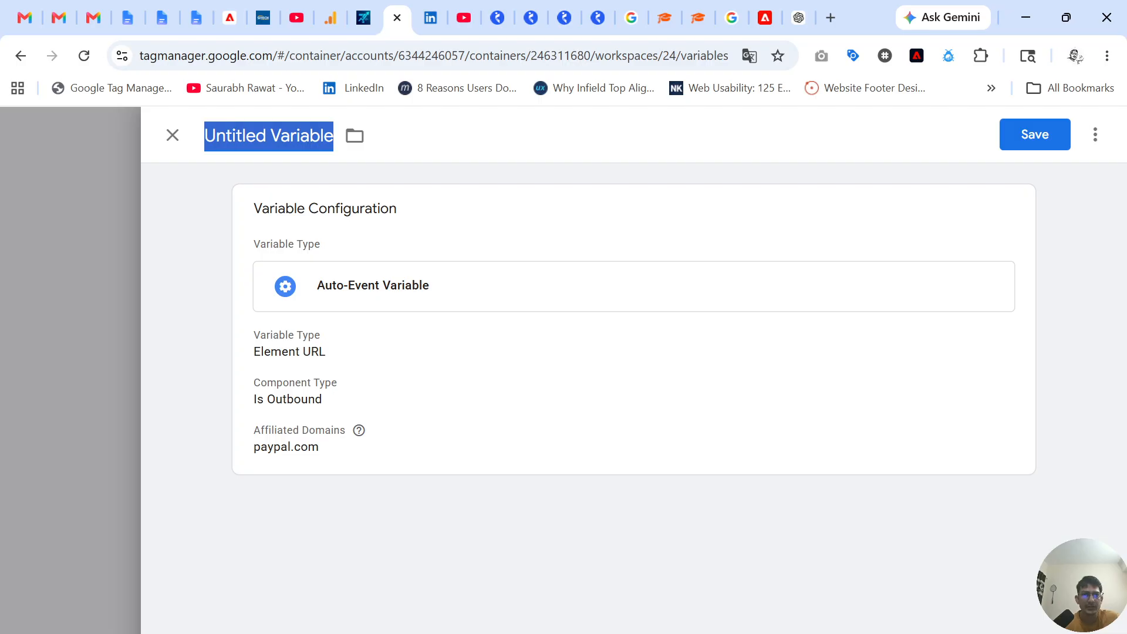
text(outbount)
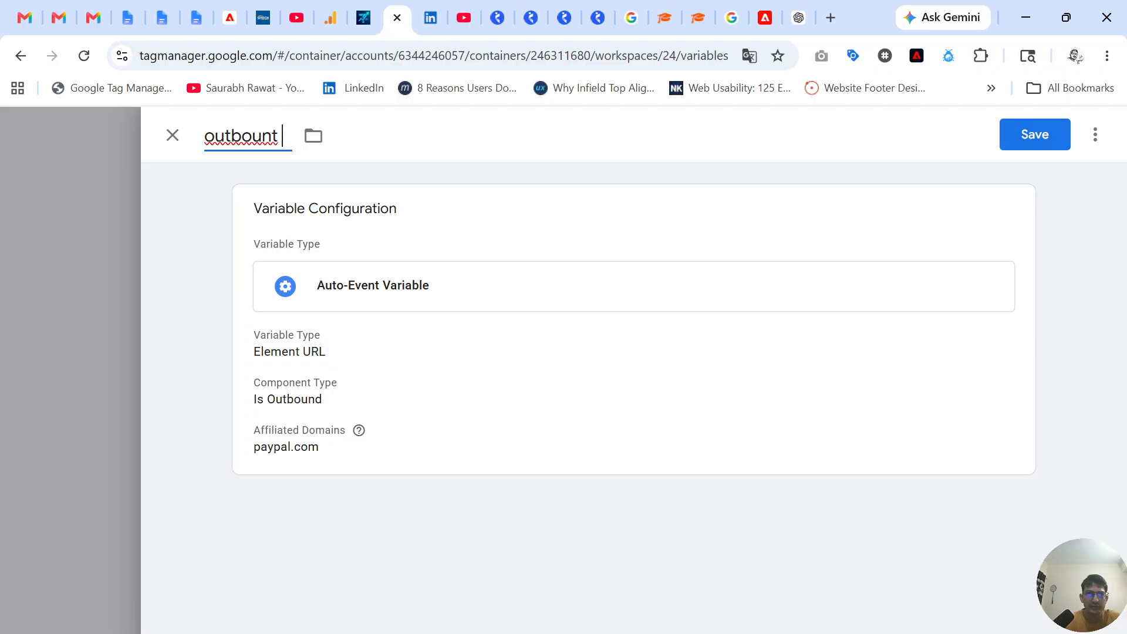
key(BackSpace)
key(BackSpace)
text(ds)
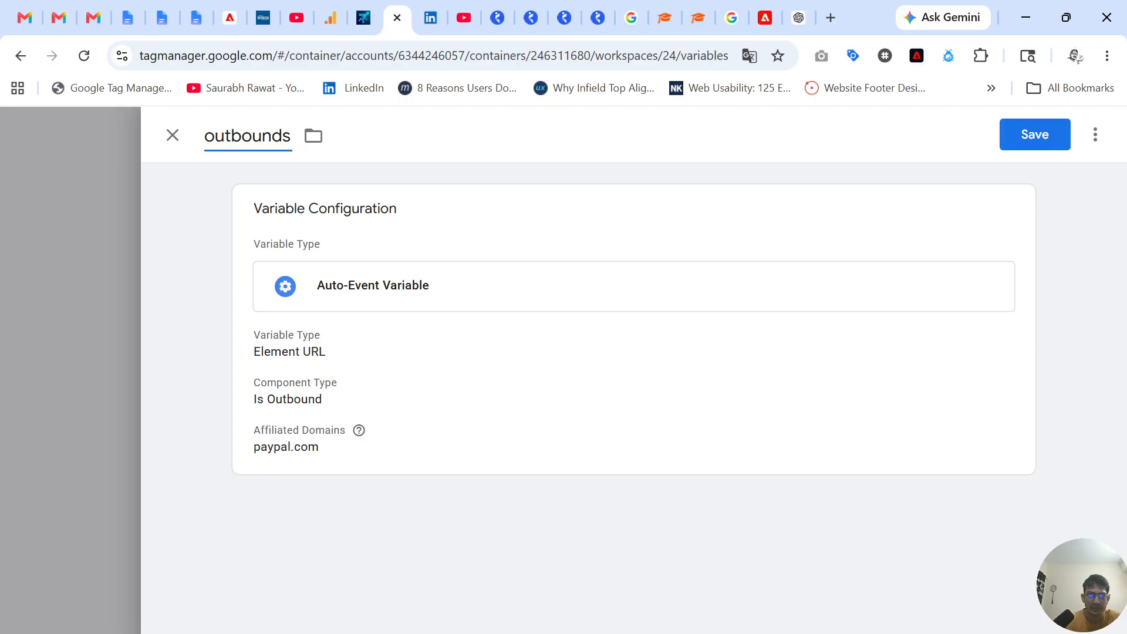
key(BackSpace)
text(links)
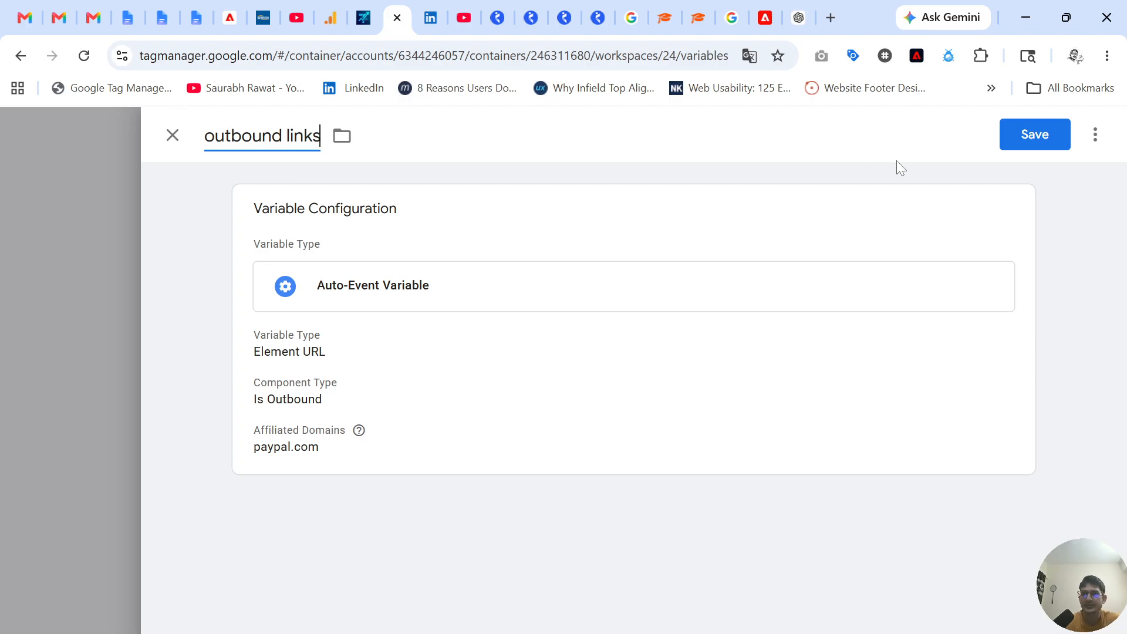
click(1029, 150)
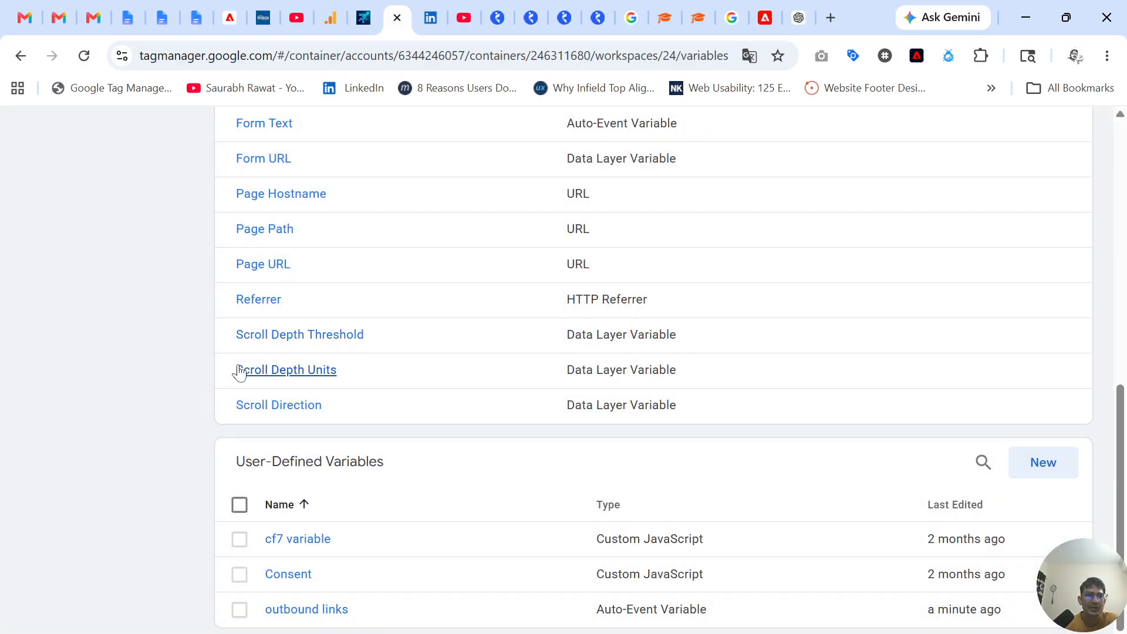
Create a new trigger of type Click - Just Links that fires on Some Link Clicks.
scroll(239, 372, up, 8)
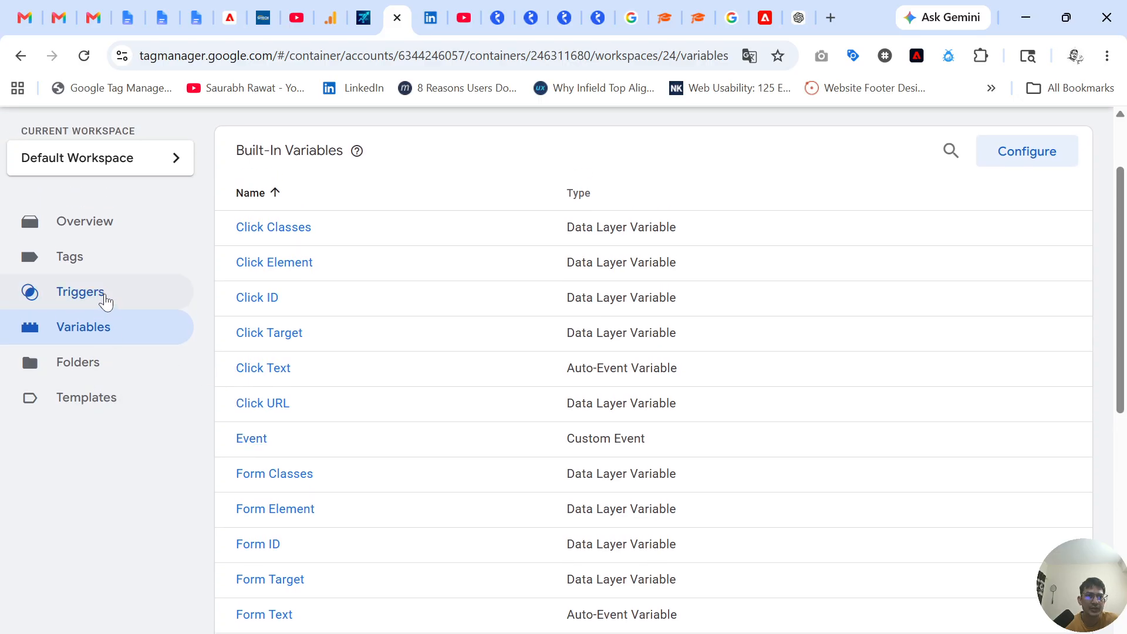
click(81, 292)
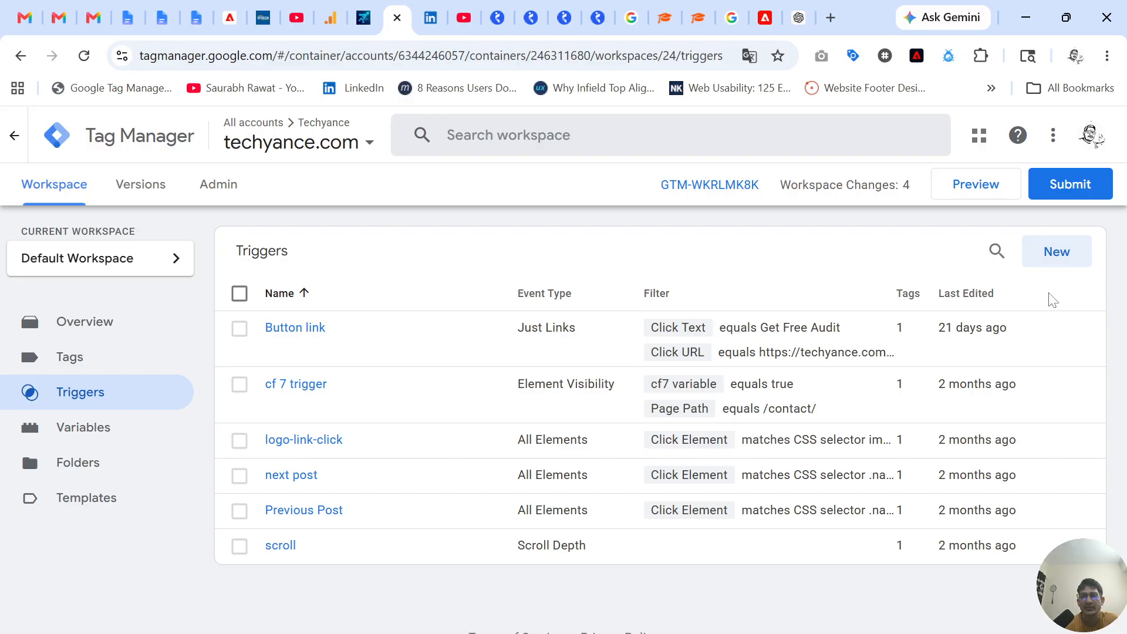
click(1057, 258)
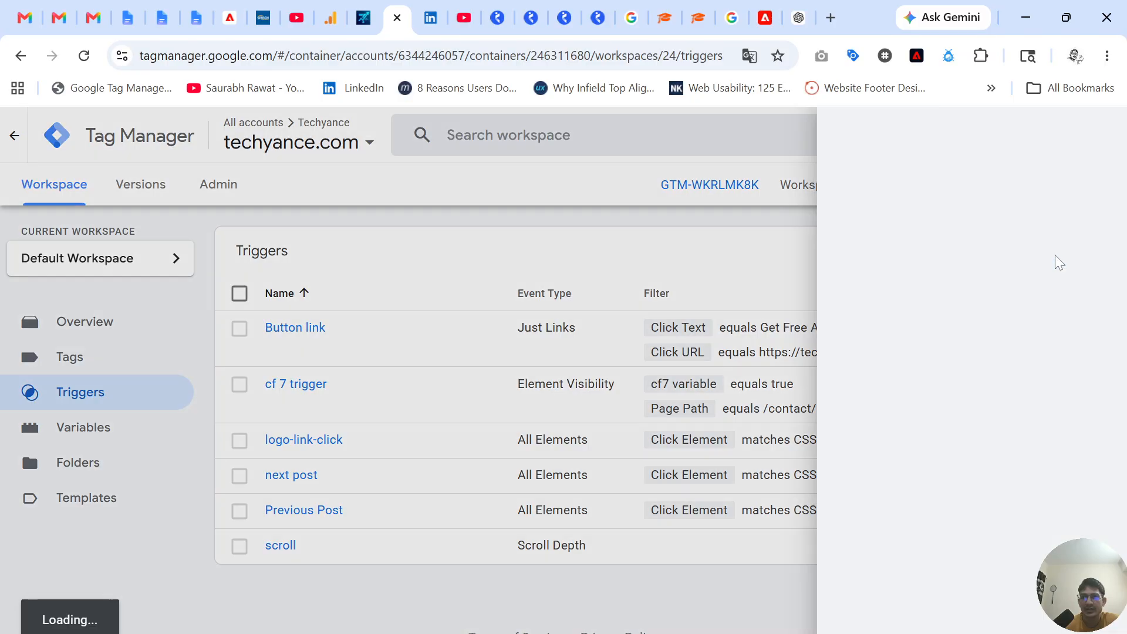
click(528, 292)
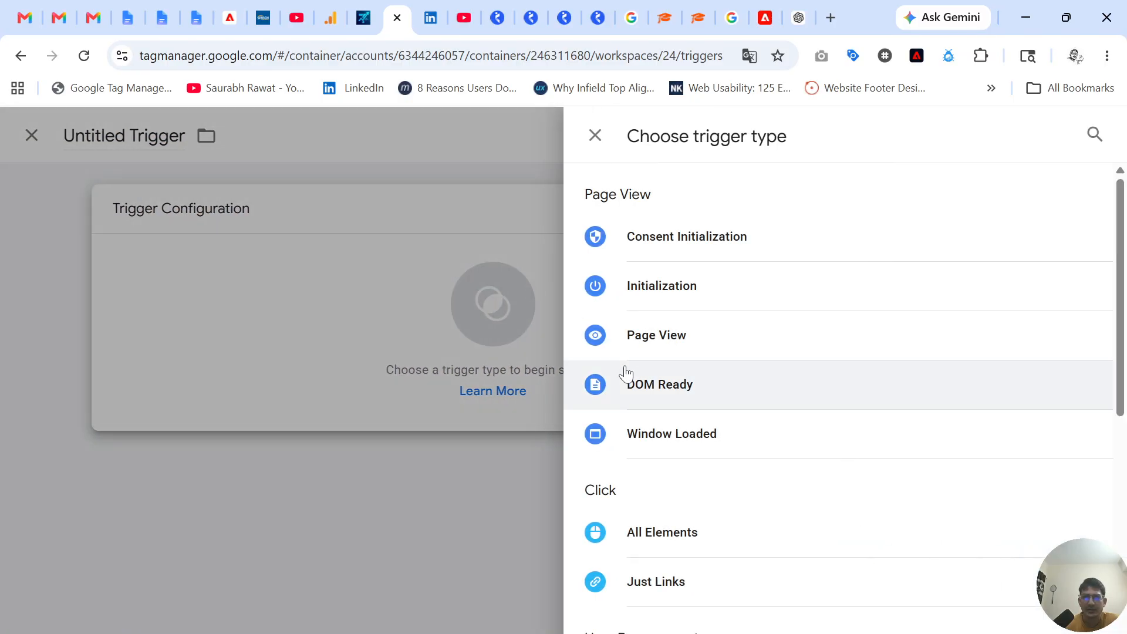
scroll(626, 373, down, 1)
click(690, 529)
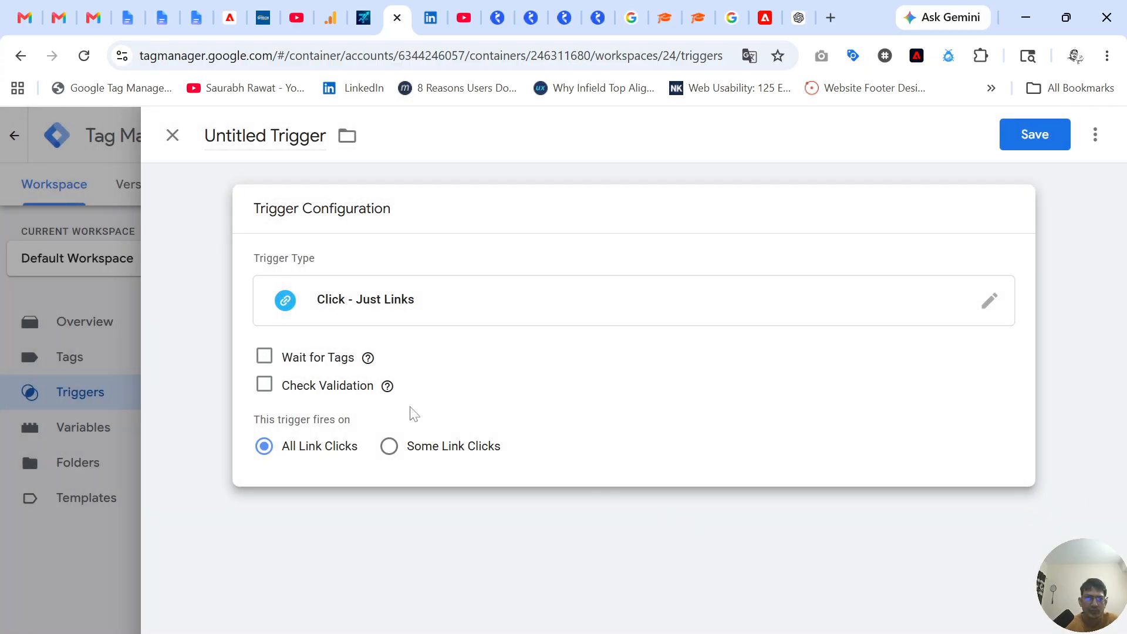
click(390, 453)
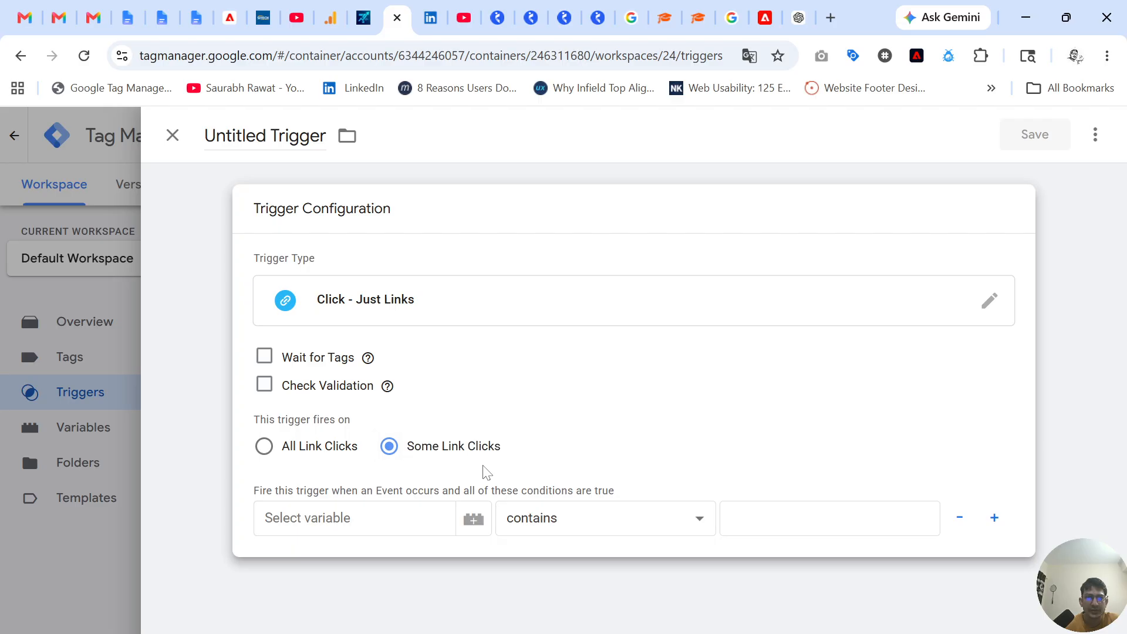
click(474, 520)
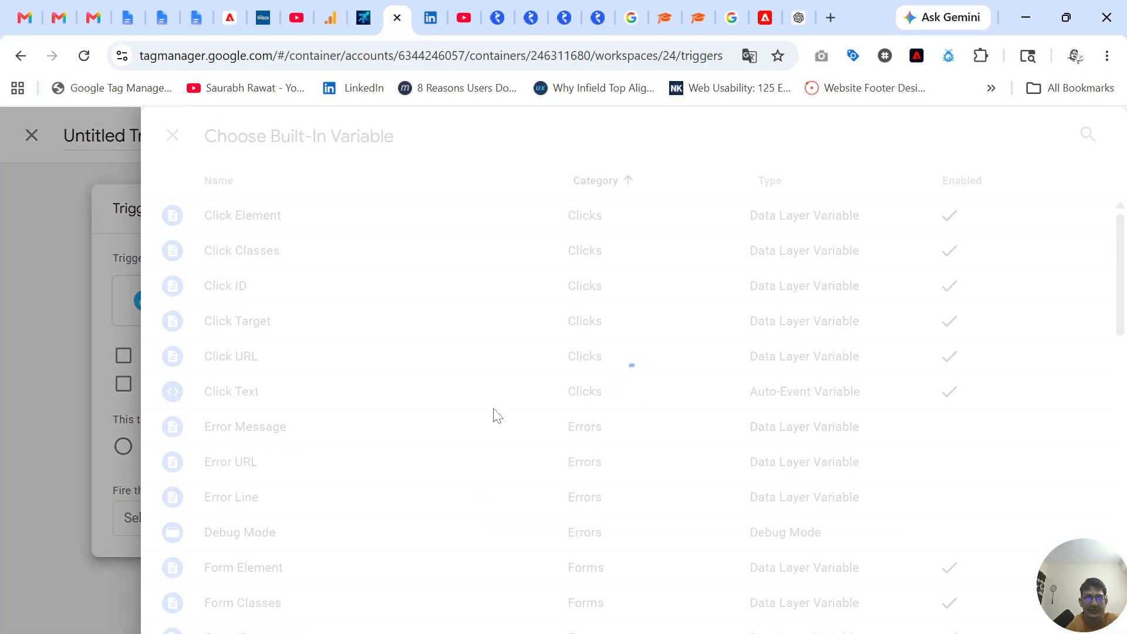
scroll(269, 458, down, 15)
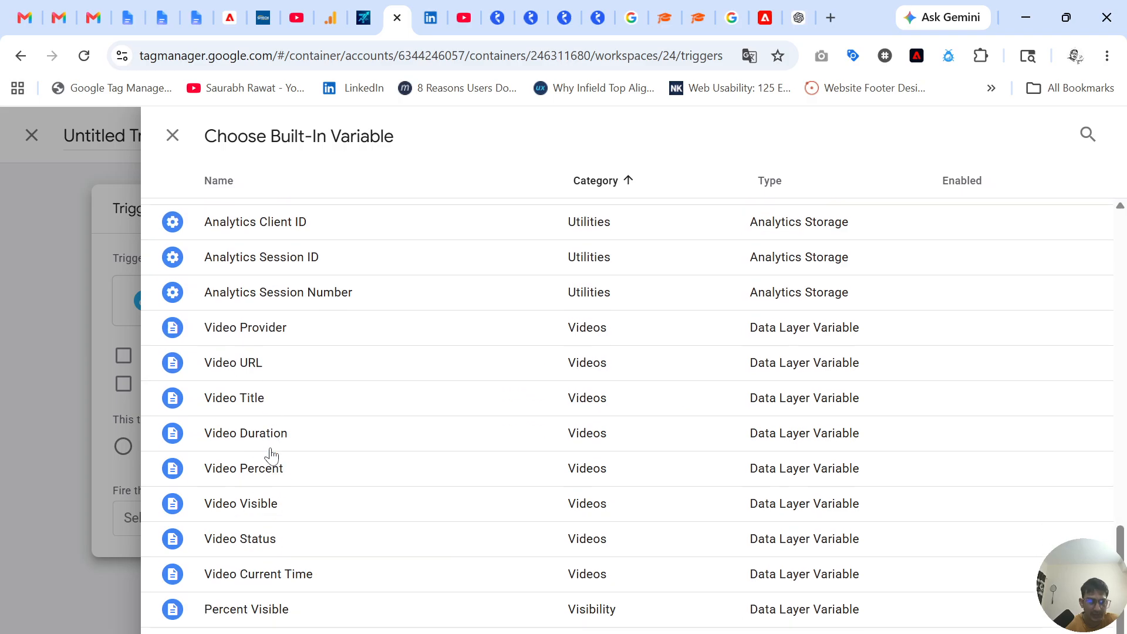
scroll(269, 456, up, 10)
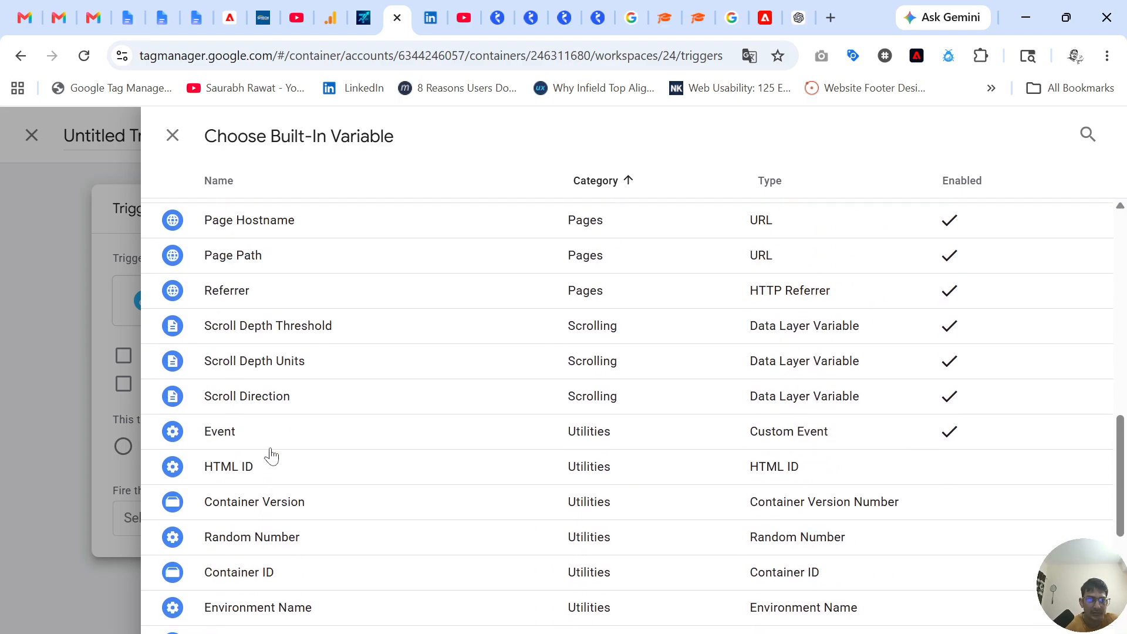
click(135, 438)
Set the trigger's firing condition to the outbound links variable equals true.
click(267, 519)
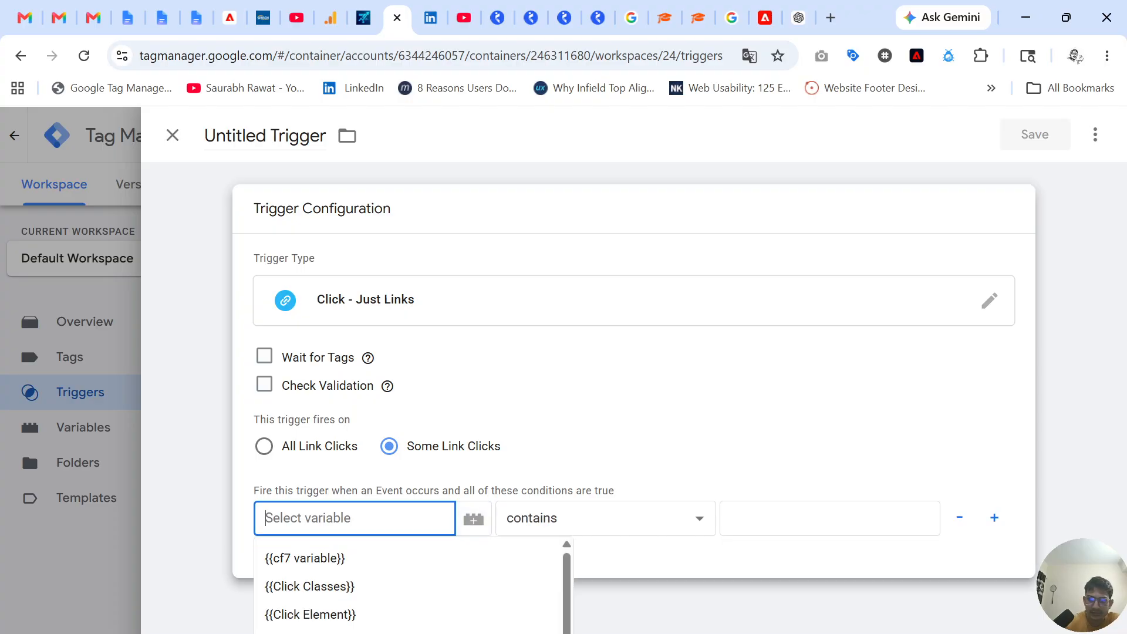
text({{)
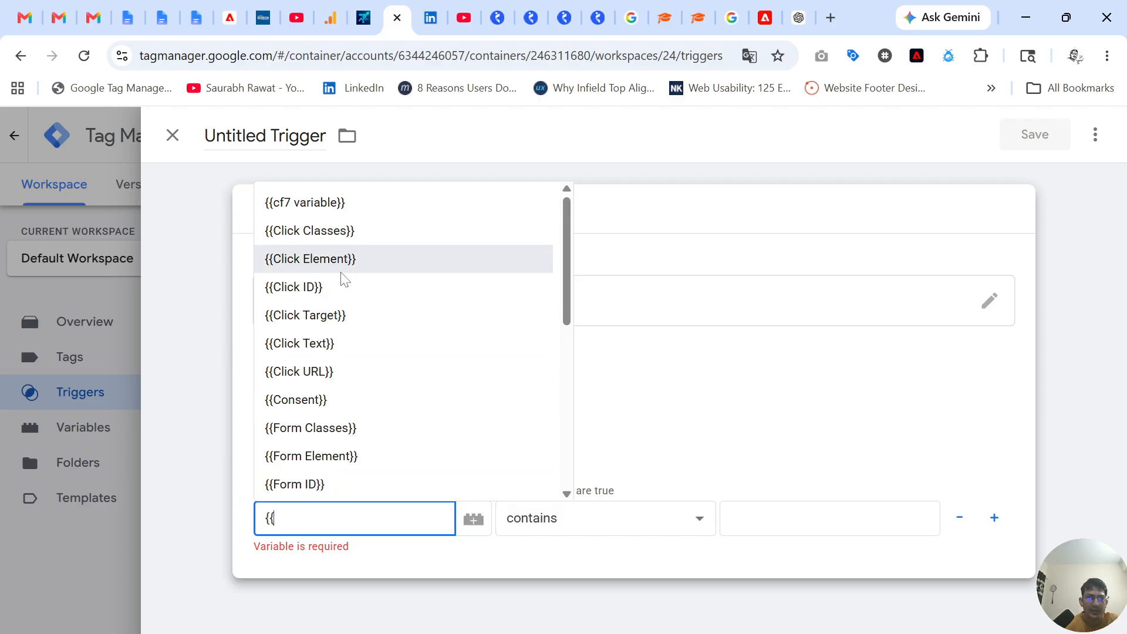
text(ou)
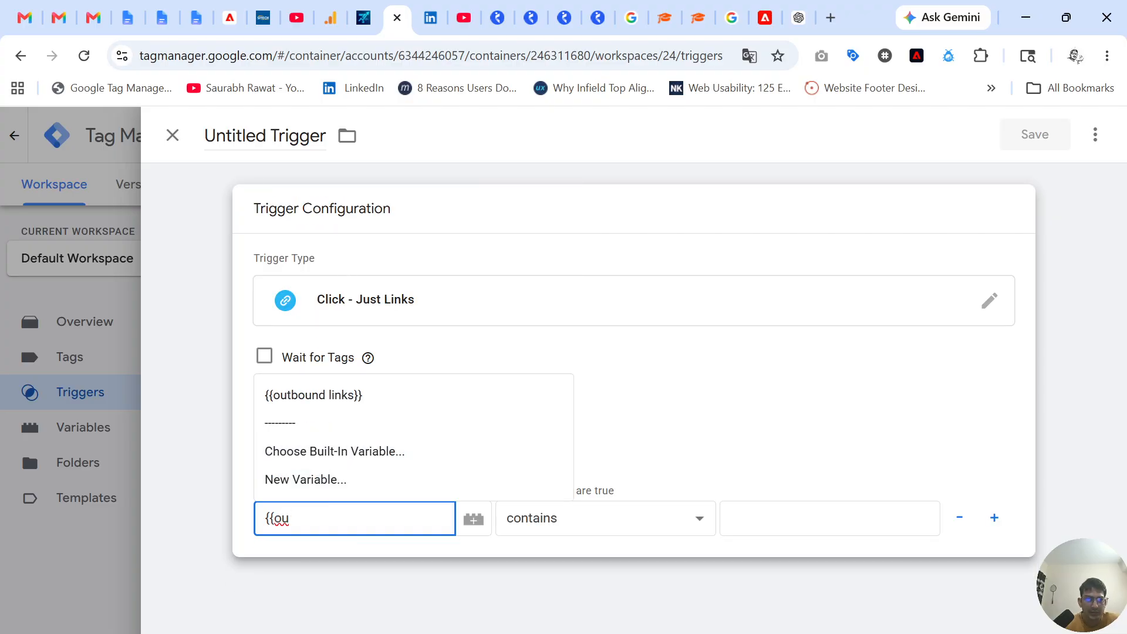
click(285, 397)
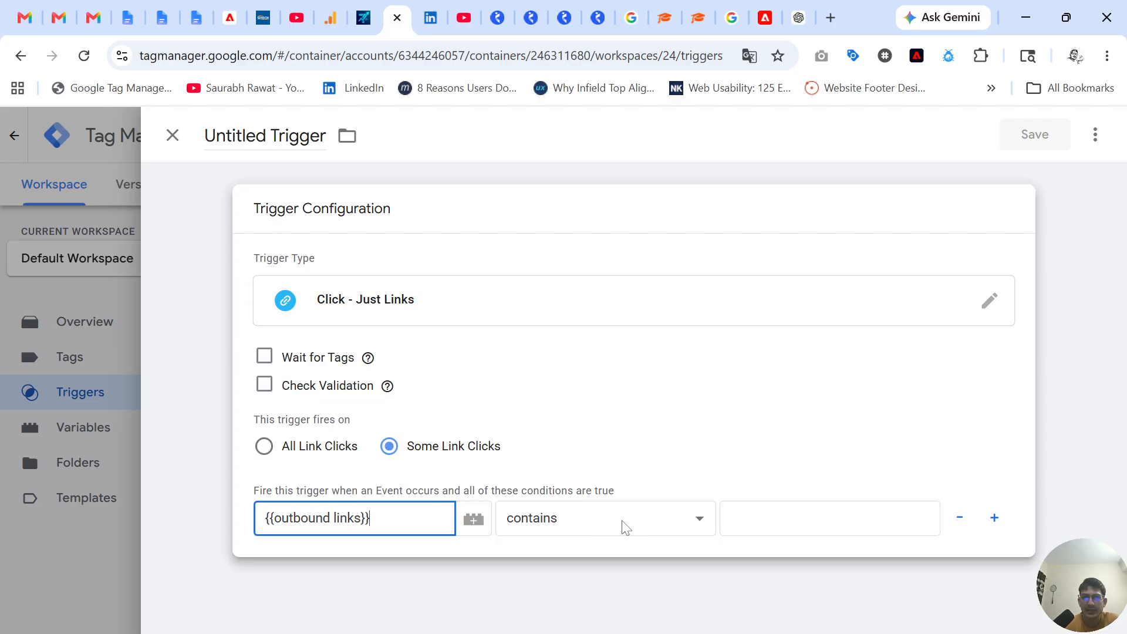
click(830, 518)
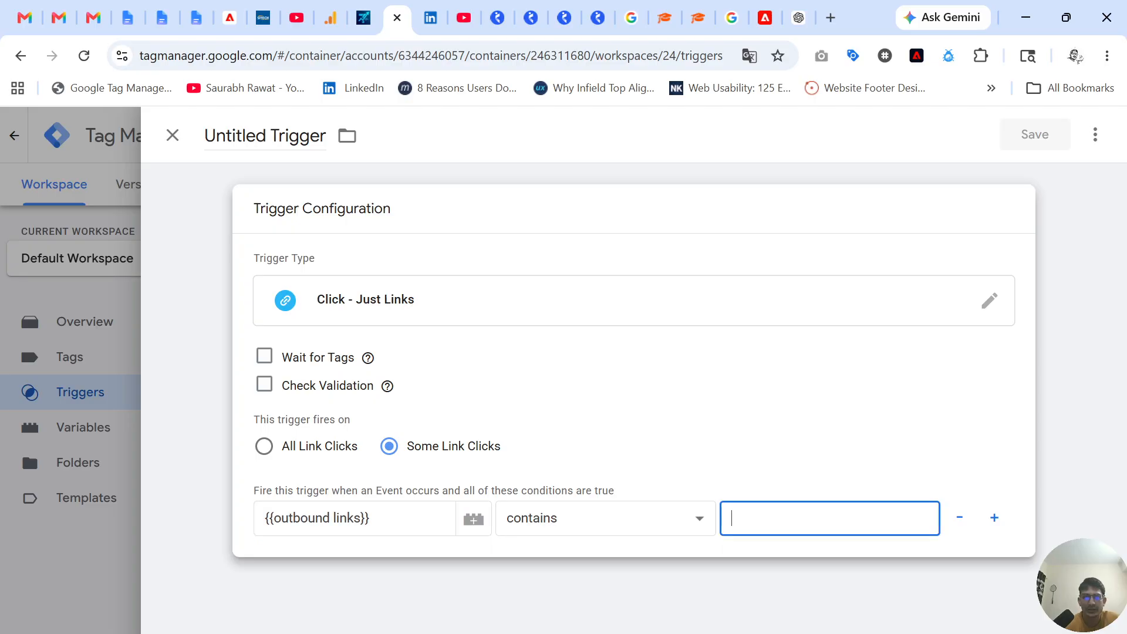
text(true)
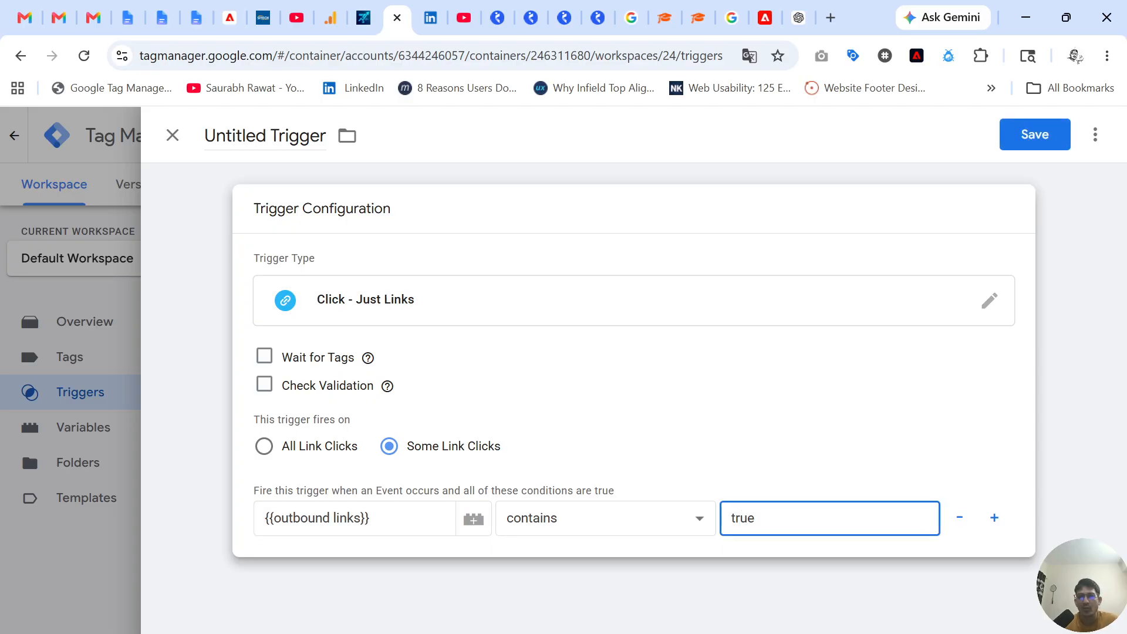
click(575, 519)
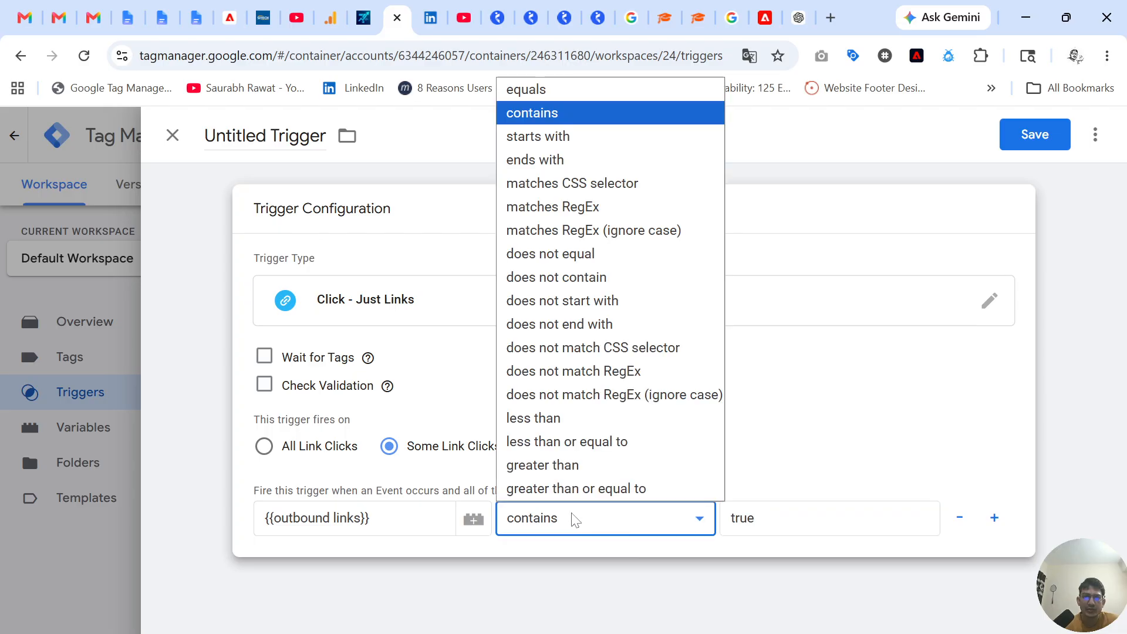
click(555, 94)
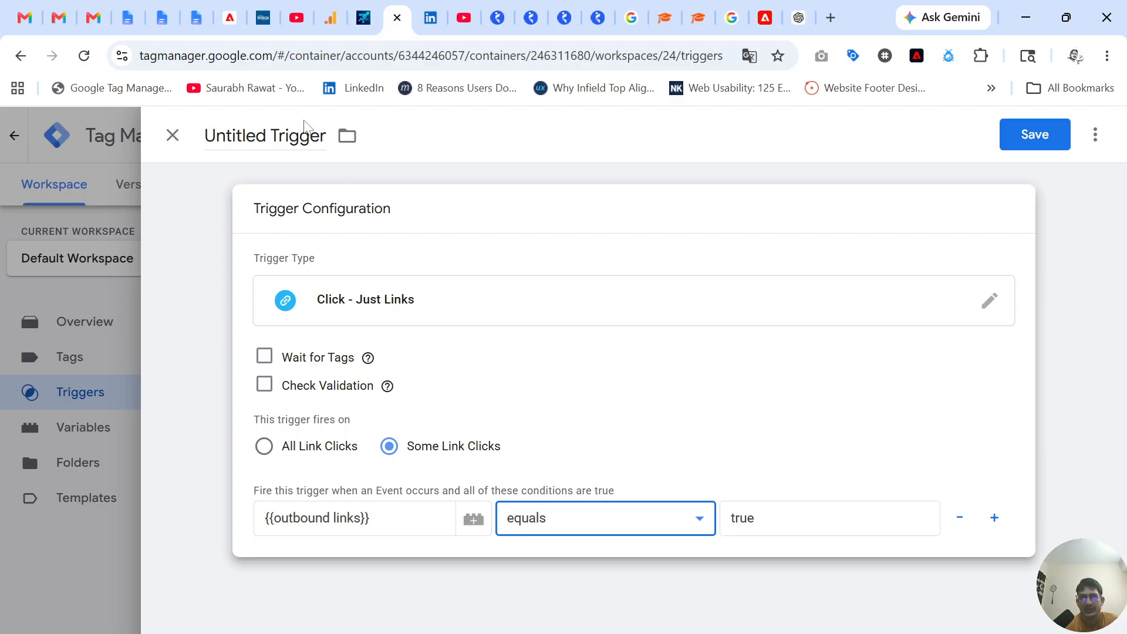
Name the trigger "outbound link" and save it.
click(265, 136)
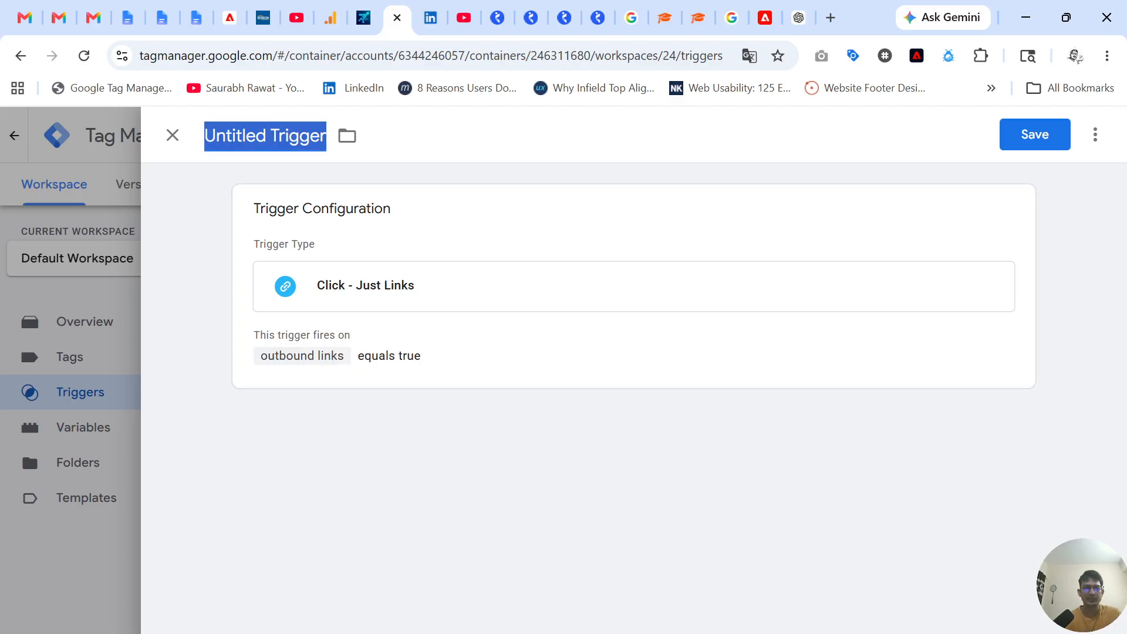
text(ou)
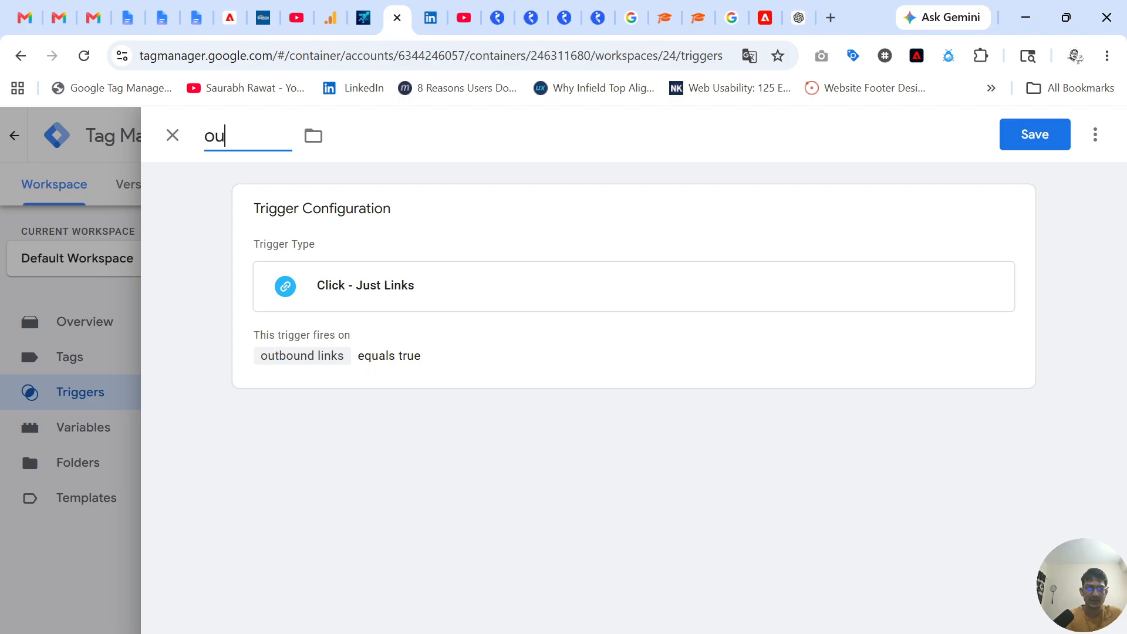
text(tbound)
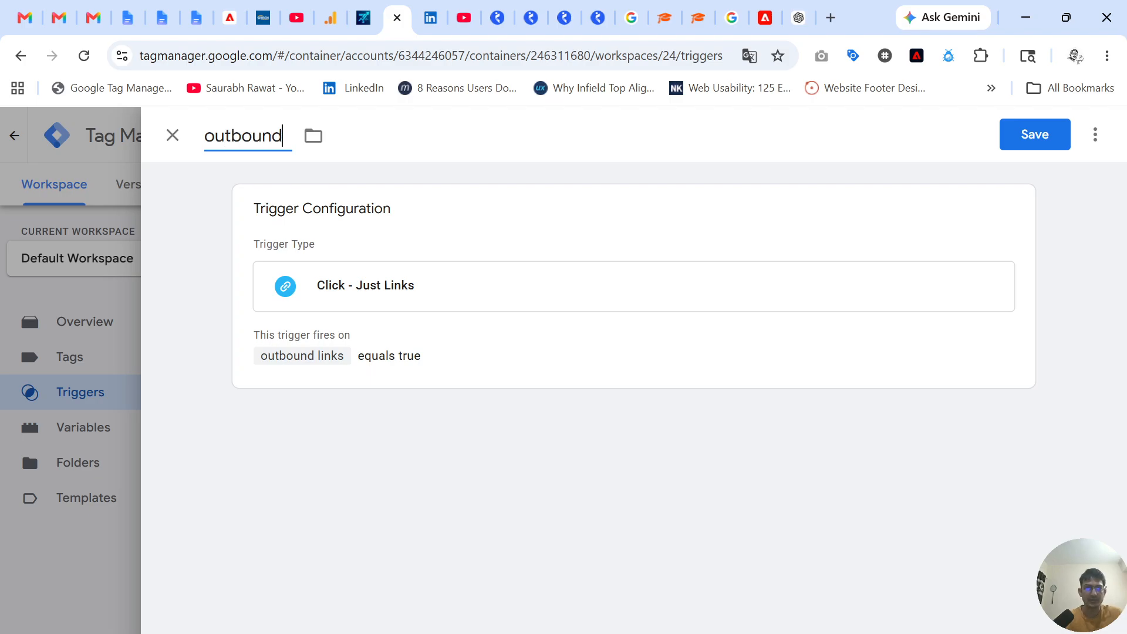
text( link)
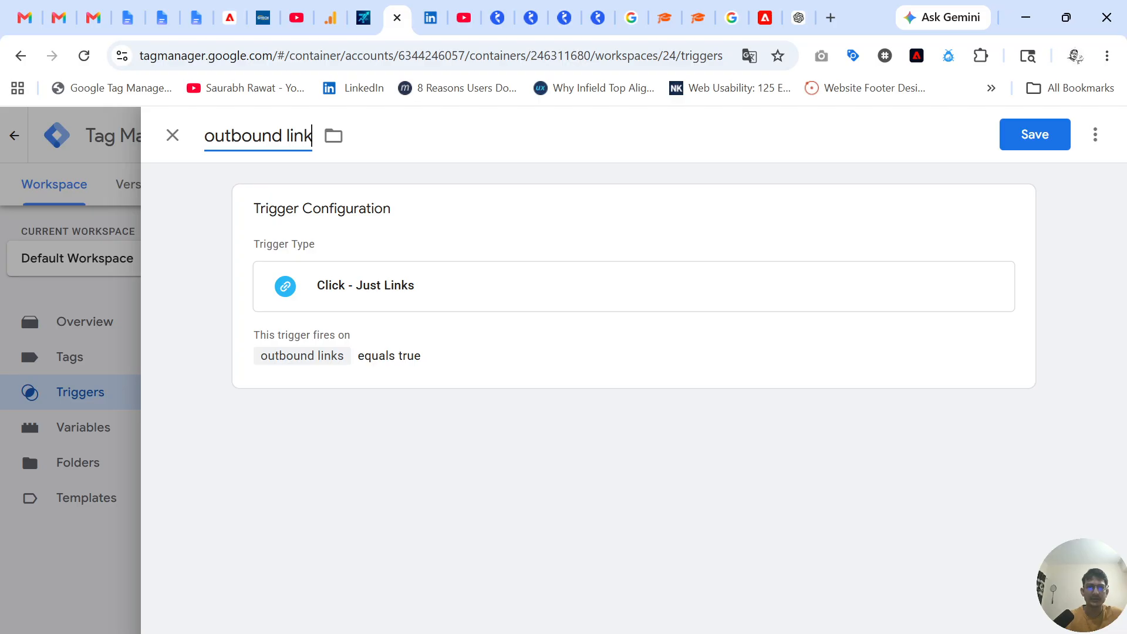
click(1038, 139)
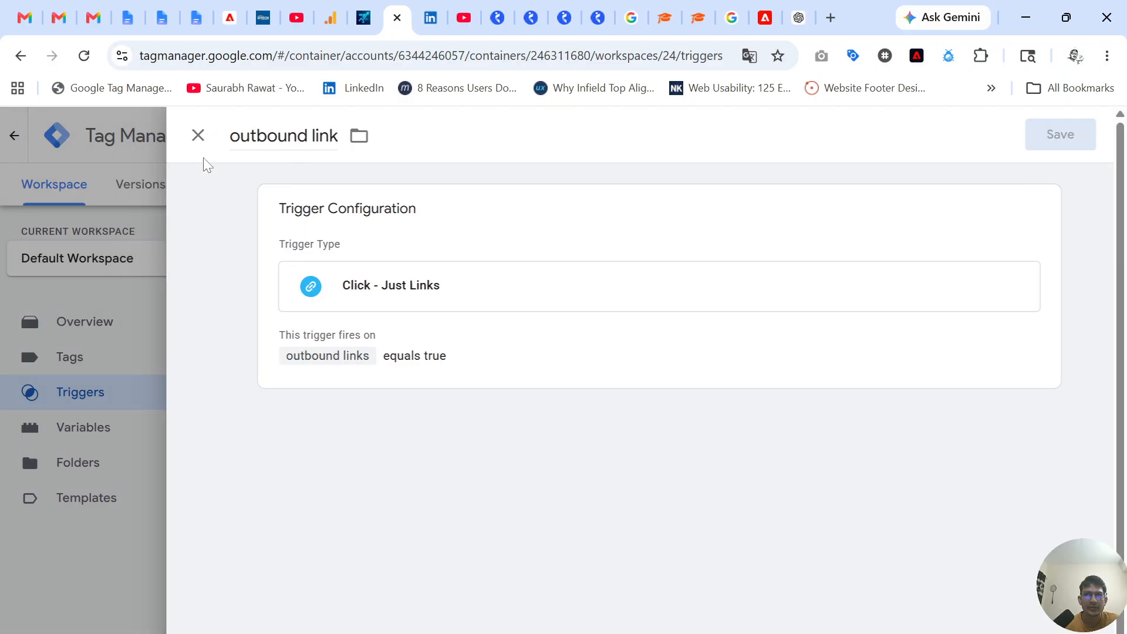
click(964, 193)
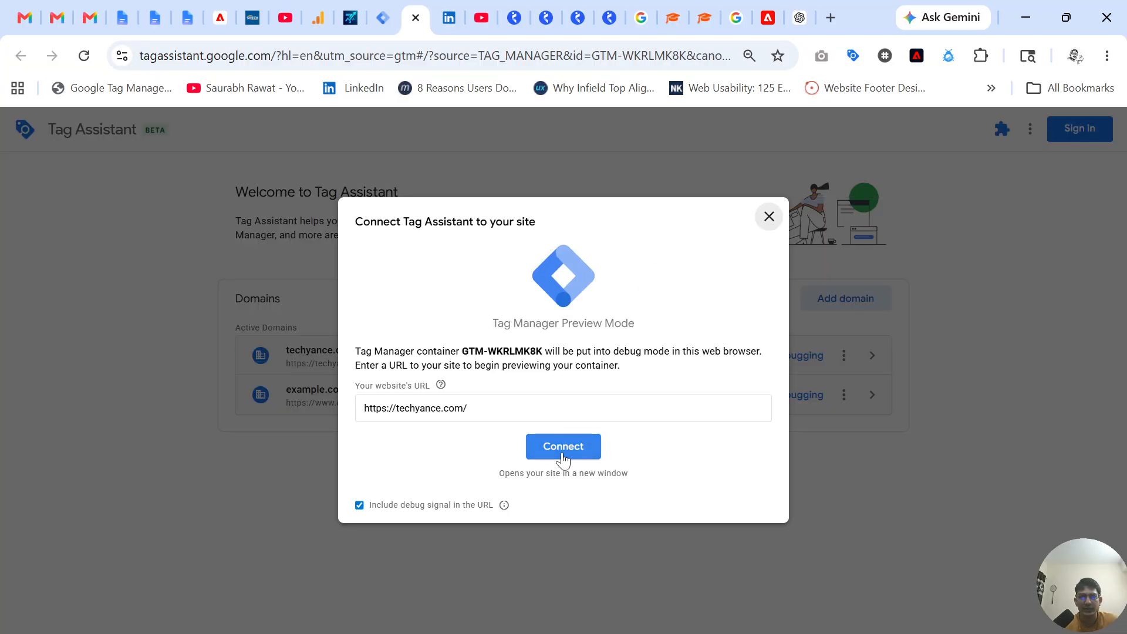
click(563, 449)
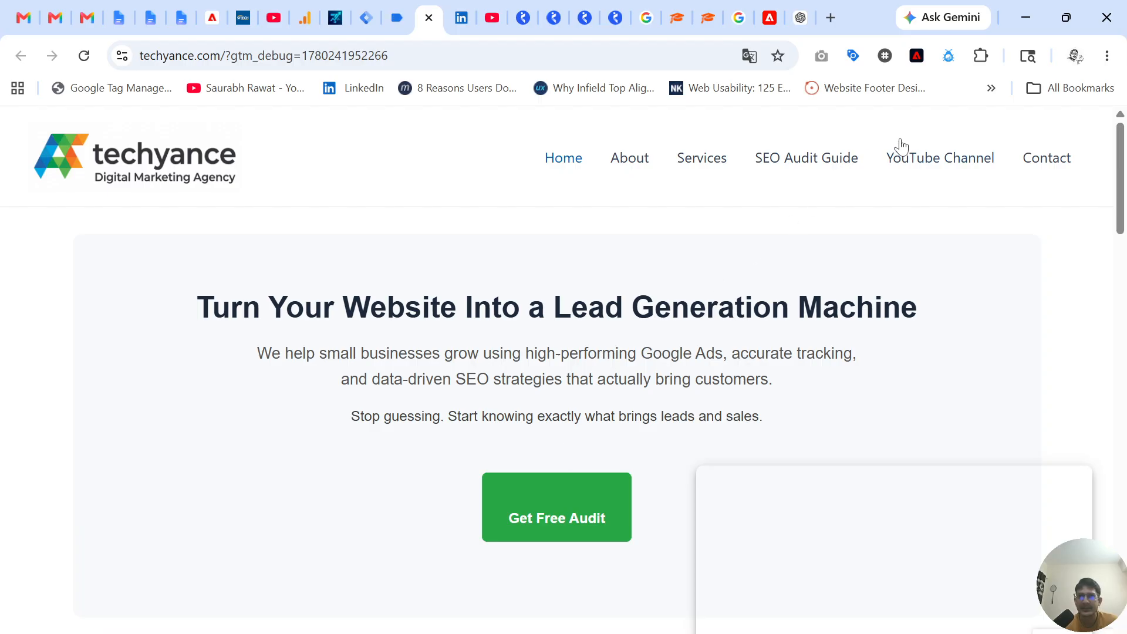
middle_click(921, 171)
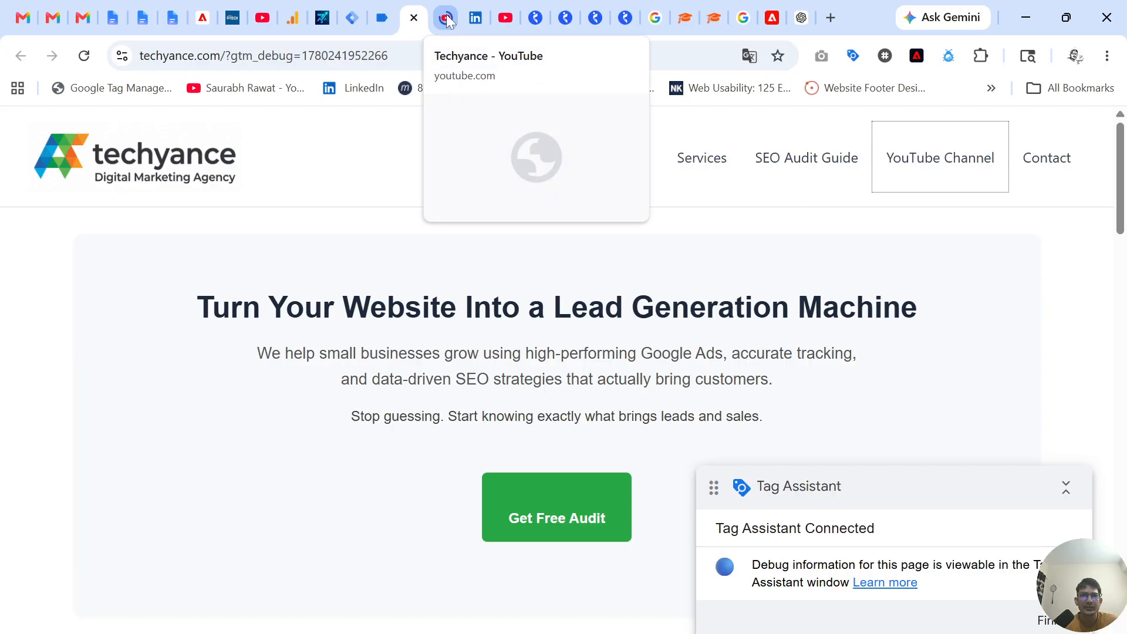
click(381, 14)
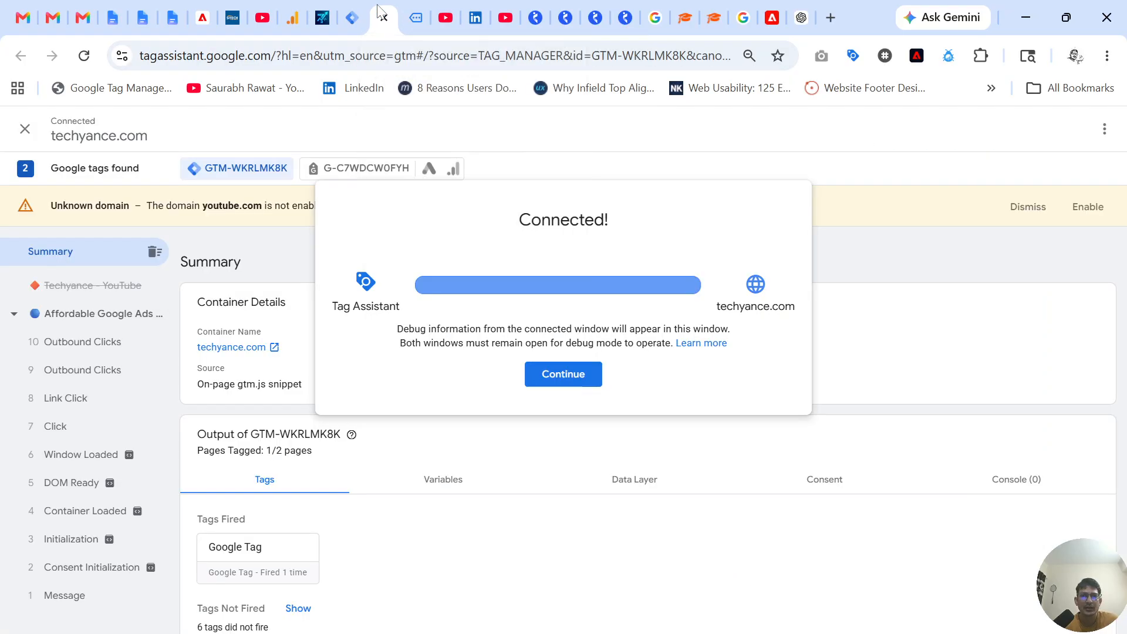
click(557, 374)
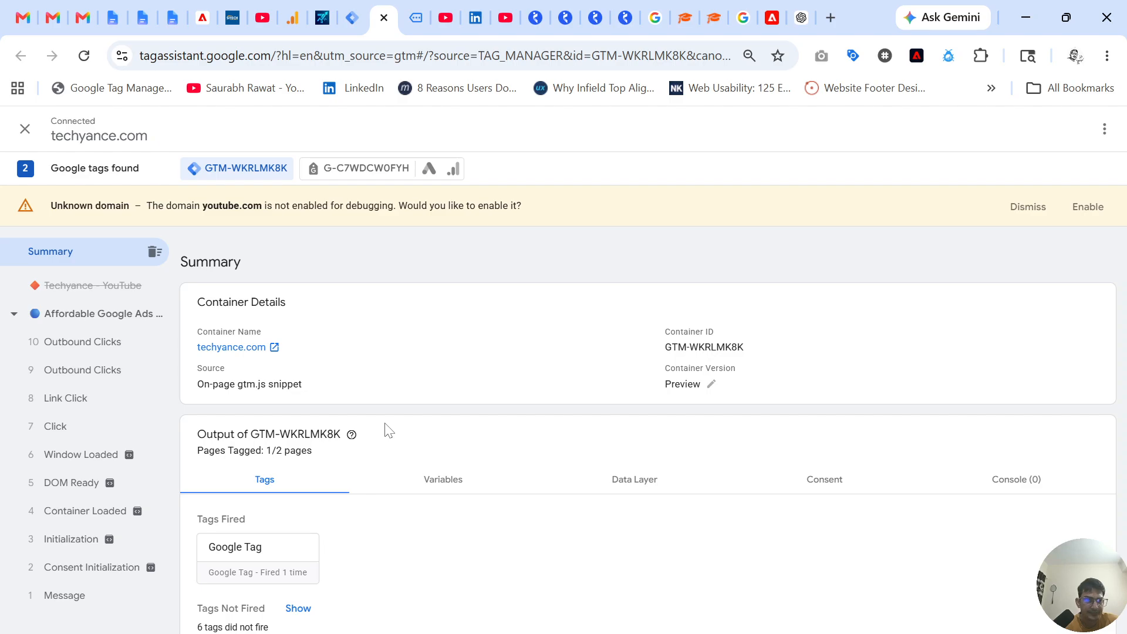
Examine the variables of the first Outbound Clicks event in Tag Assistant, checking the value of the outbound links variable.
click(88, 376)
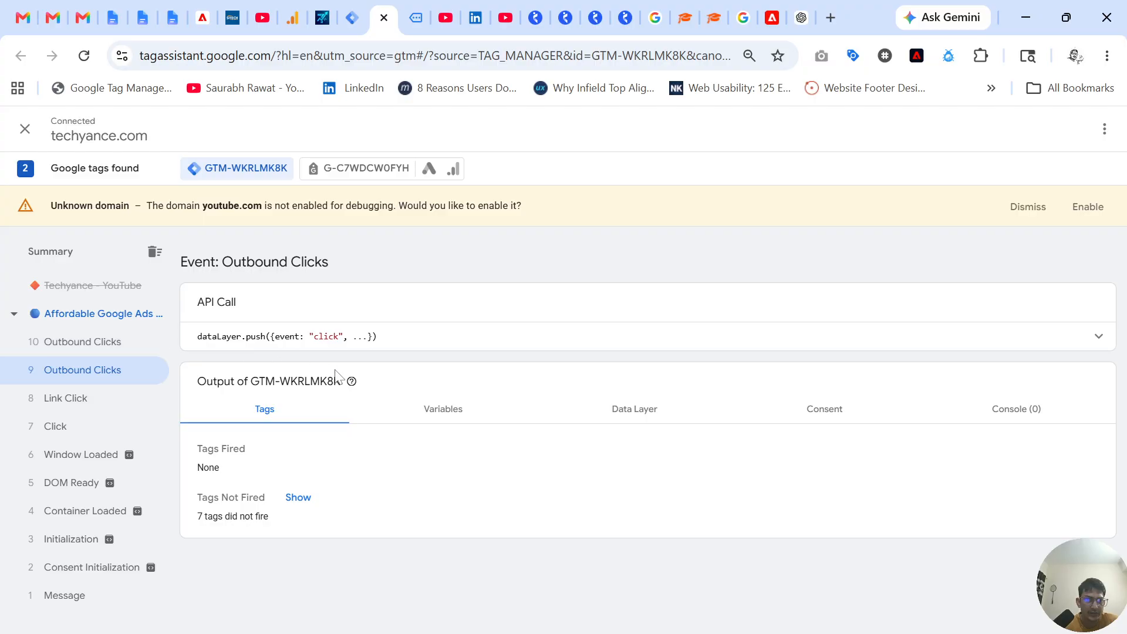
click(445, 415)
scroll(405, 469, down, 2)
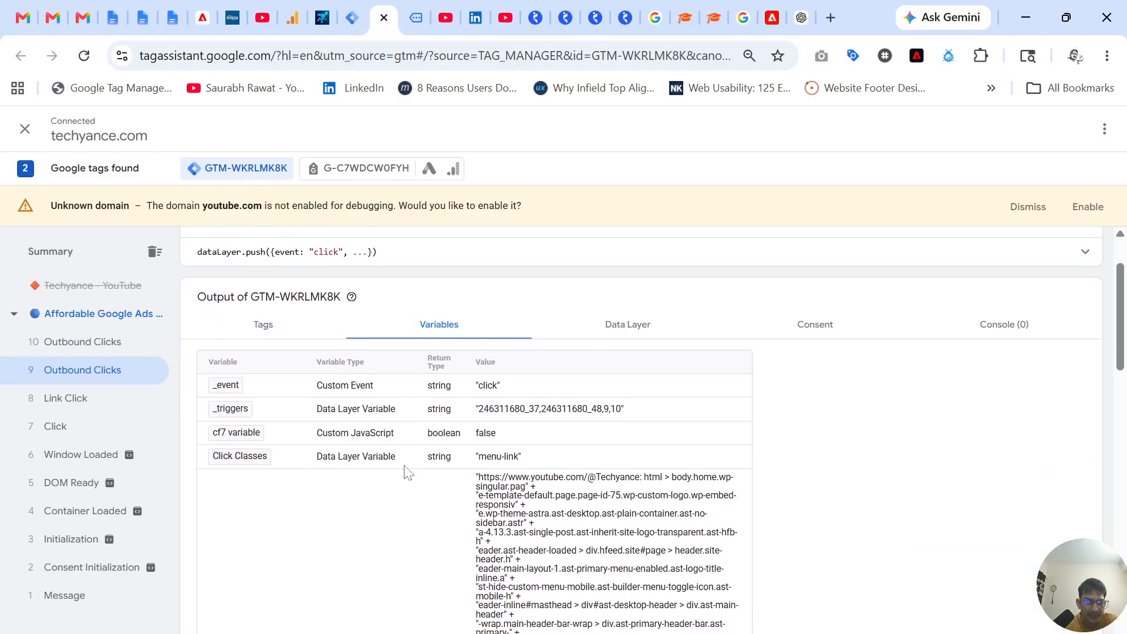
scroll(408, 473, down, 1)
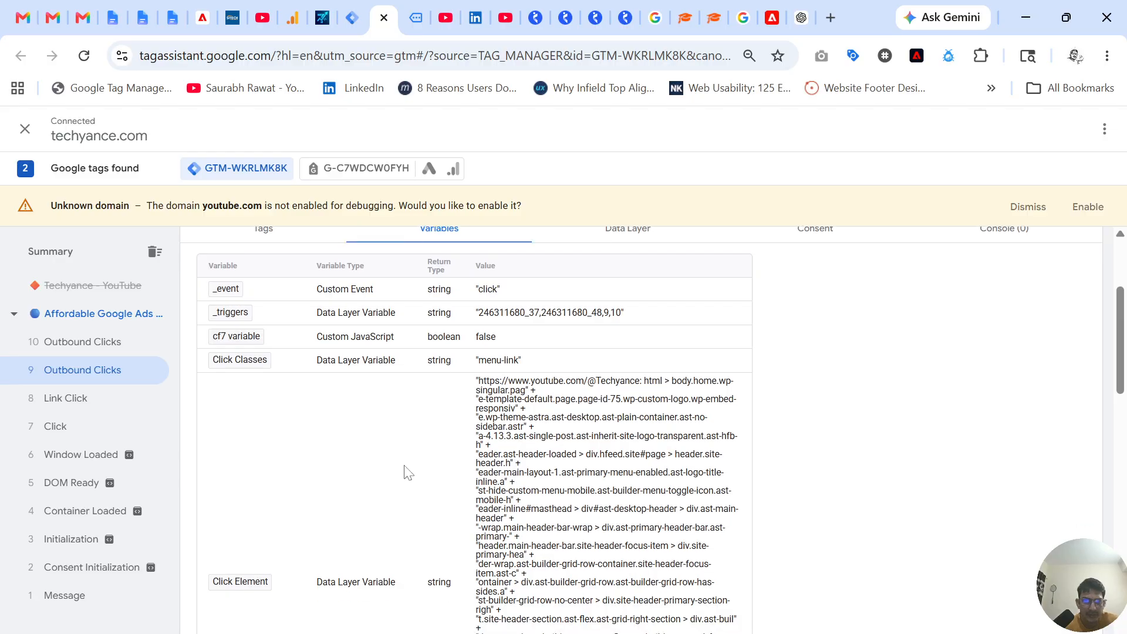
scroll(408, 473, down, 2)
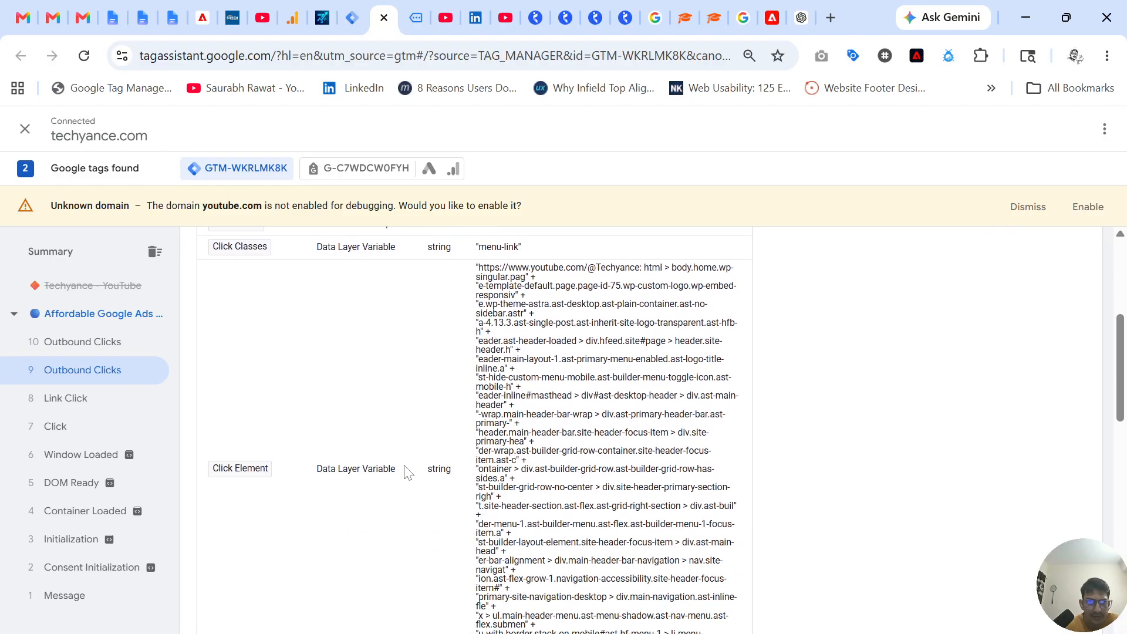
scroll(405, 472, down, 5)
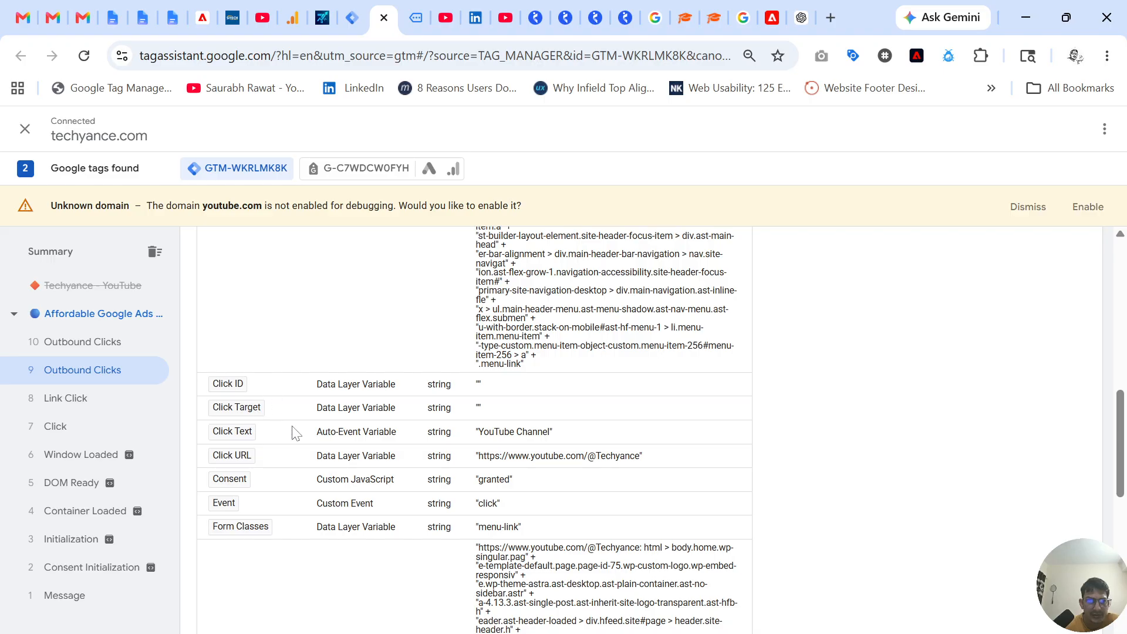
scroll(283, 454, down, 1)
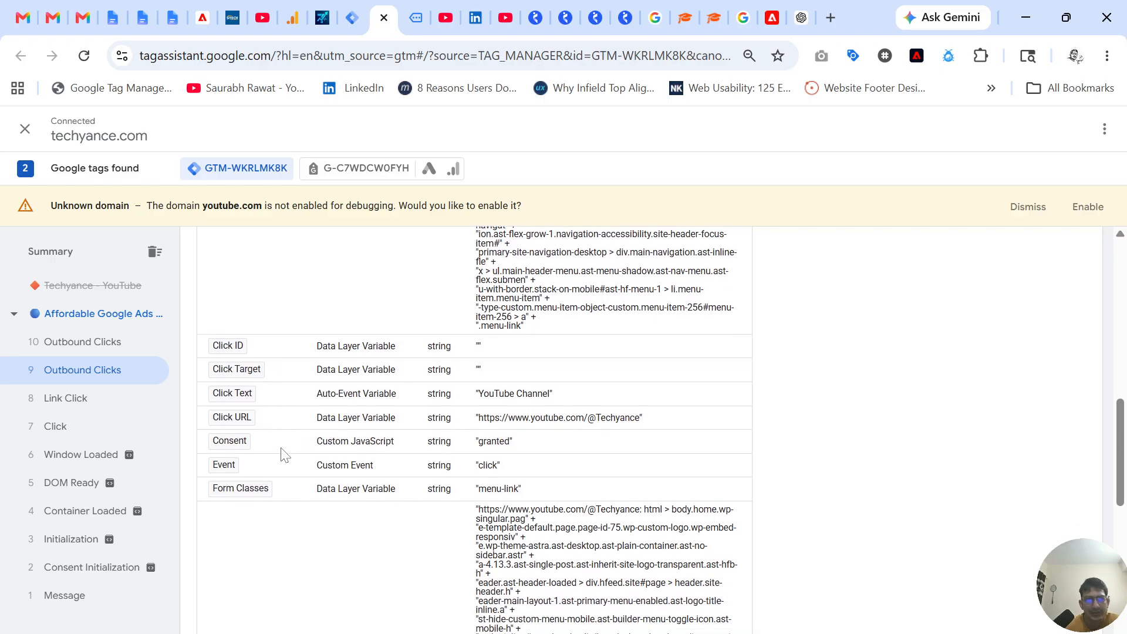
scroll(284, 454, down, 8)
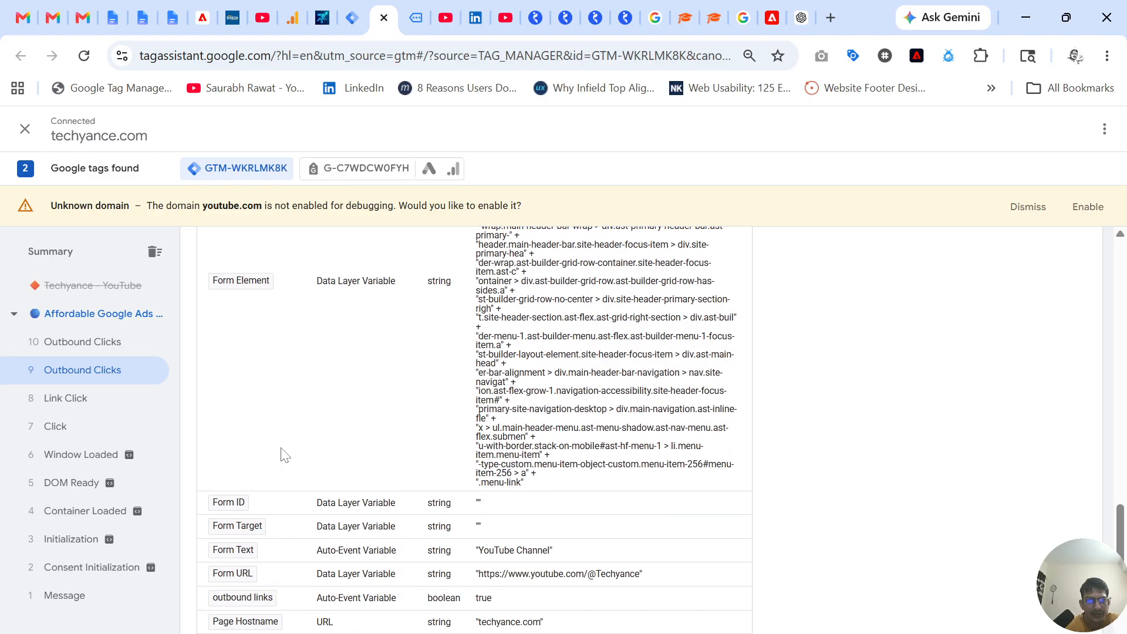
scroll(284, 454, down, 3)
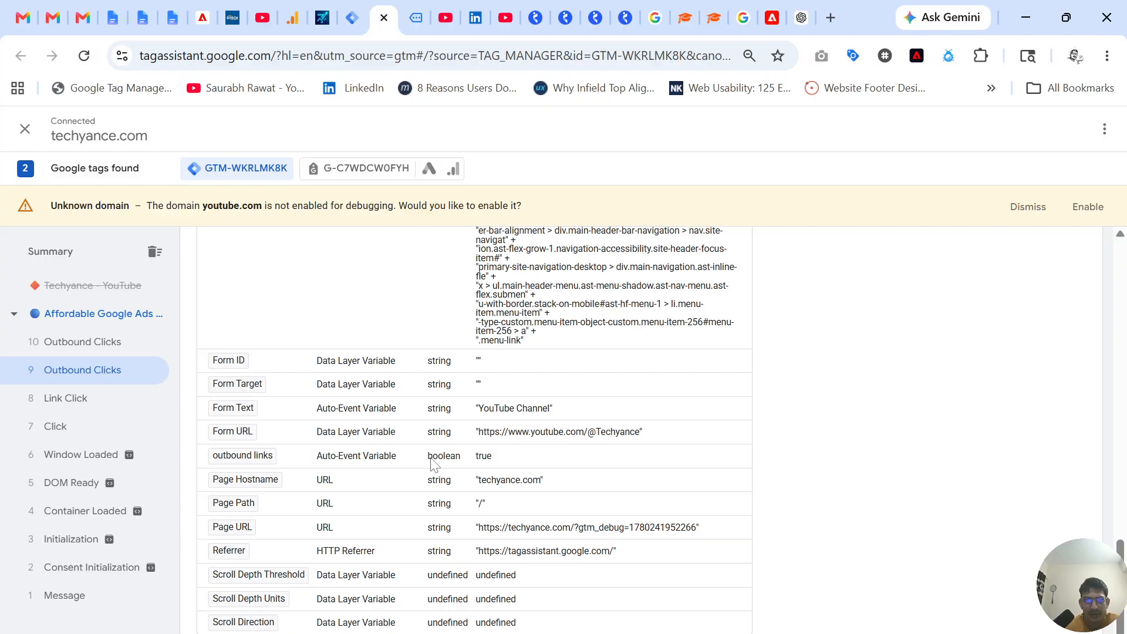
Compare the value of the outbound links variable across the two Outbound Clicks events in Tag Assistant.
double_click(457, 464)
double_click(491, 463)
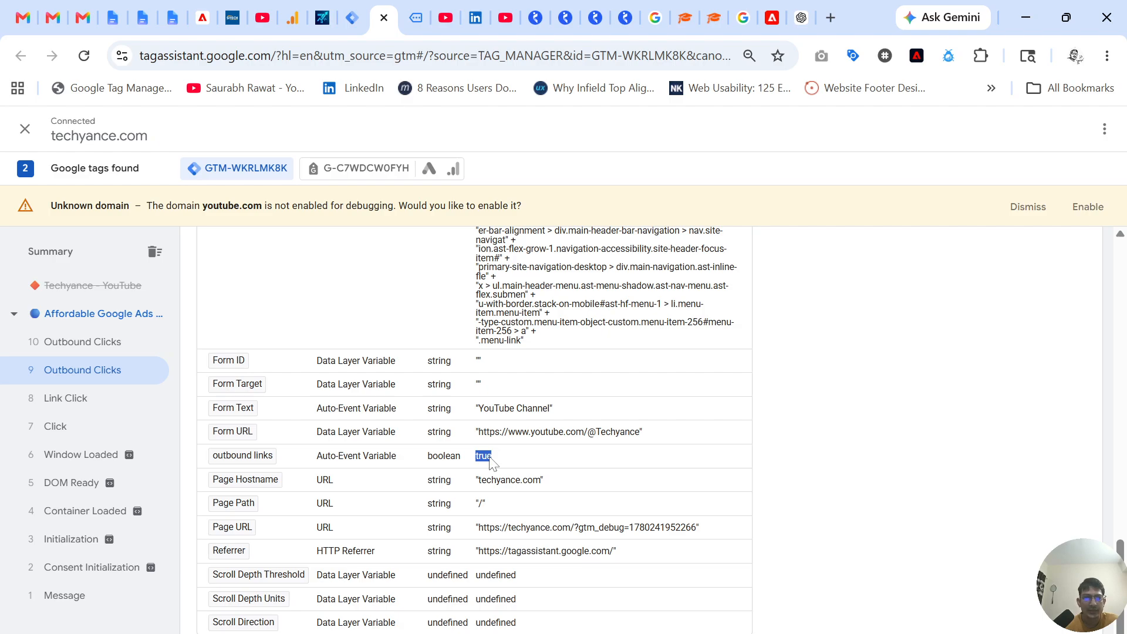
click(112, 345)
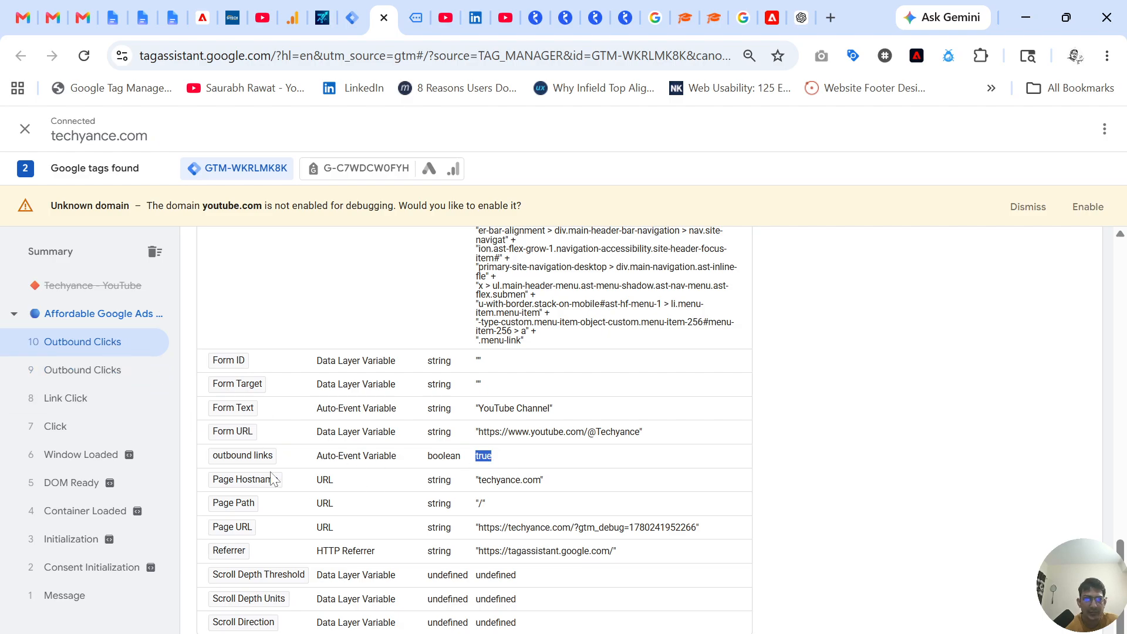
click(93, 372)
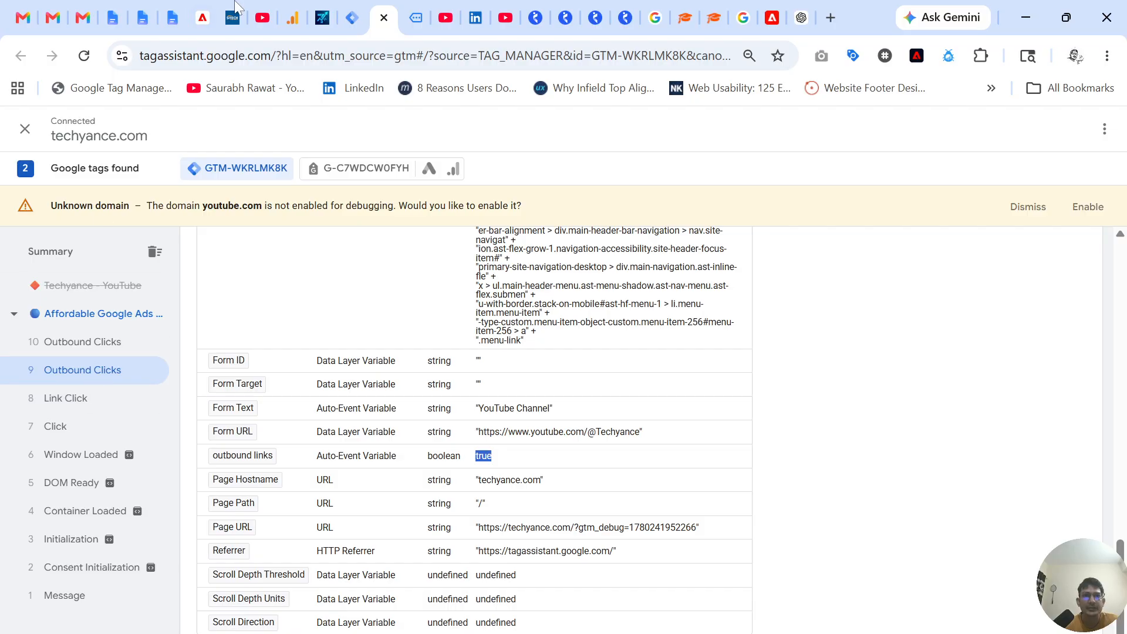
Switch to Tag Manager and check which built-in click variables are enabled in the container.
click(353, 16)
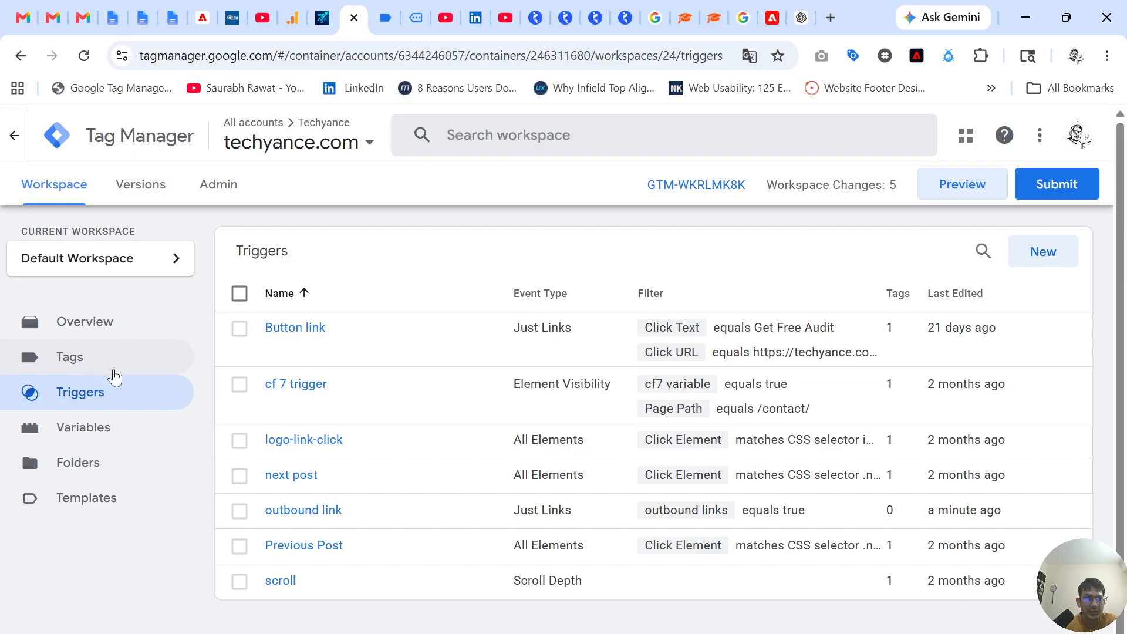
click(95, 433)
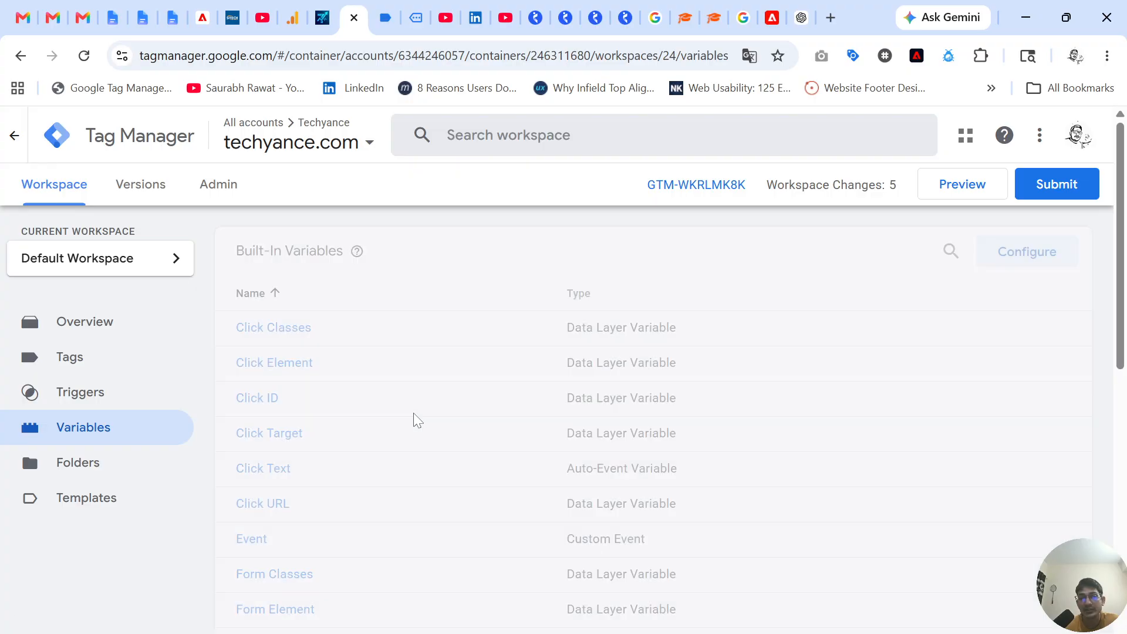
scroll(414, 417, down, 1)
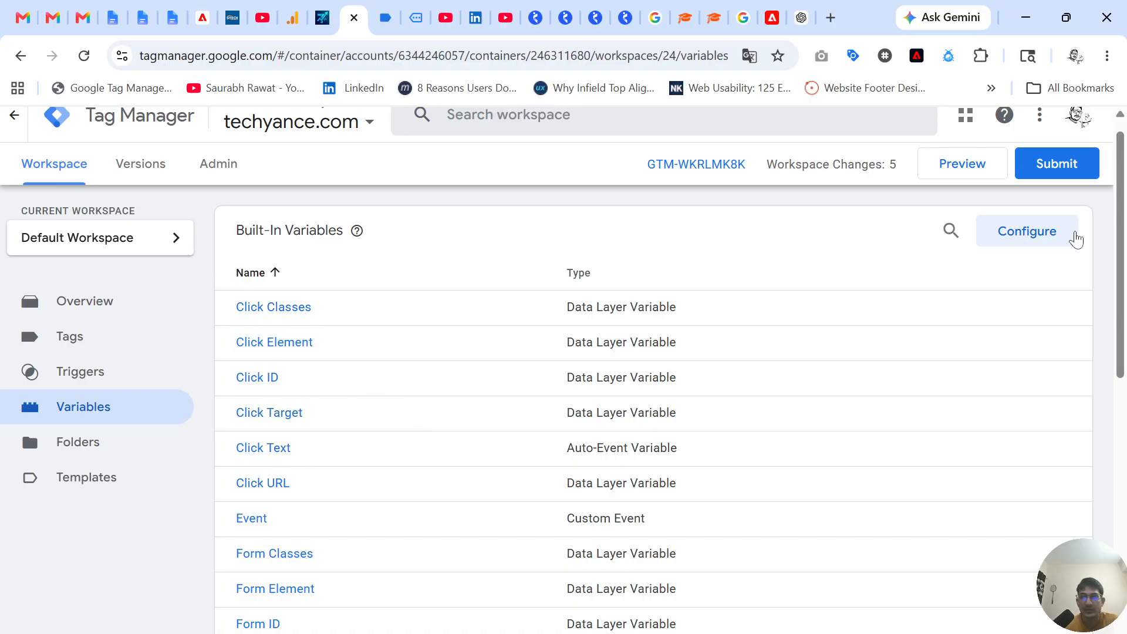
click(1029, 235)
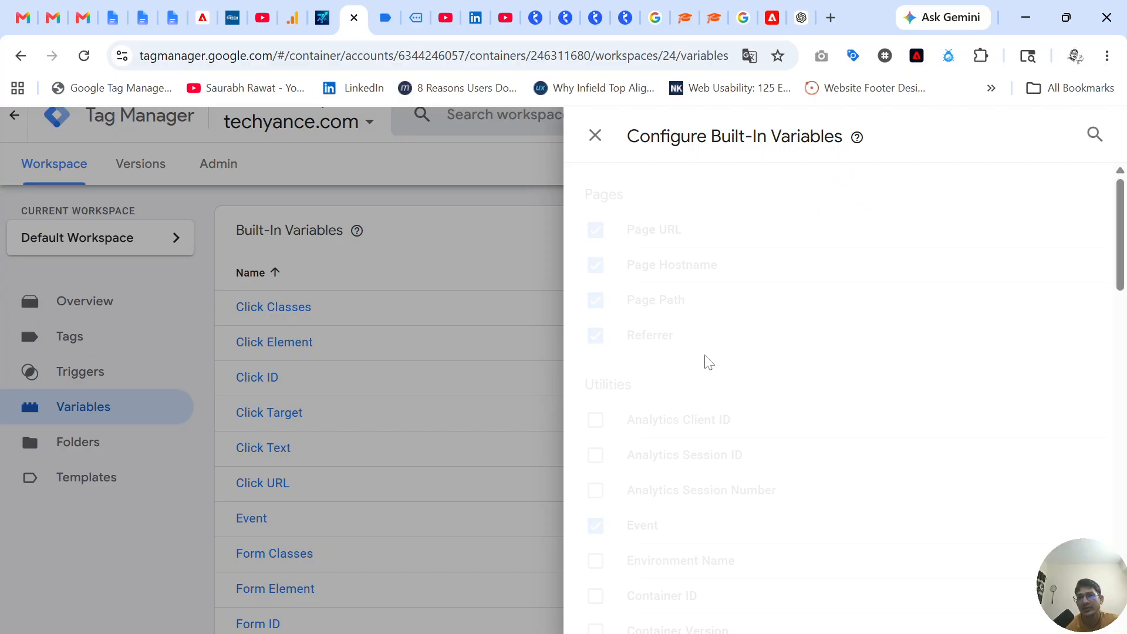
scroll(706, 360, down, 4)
scroll(705, 364, down, 6)
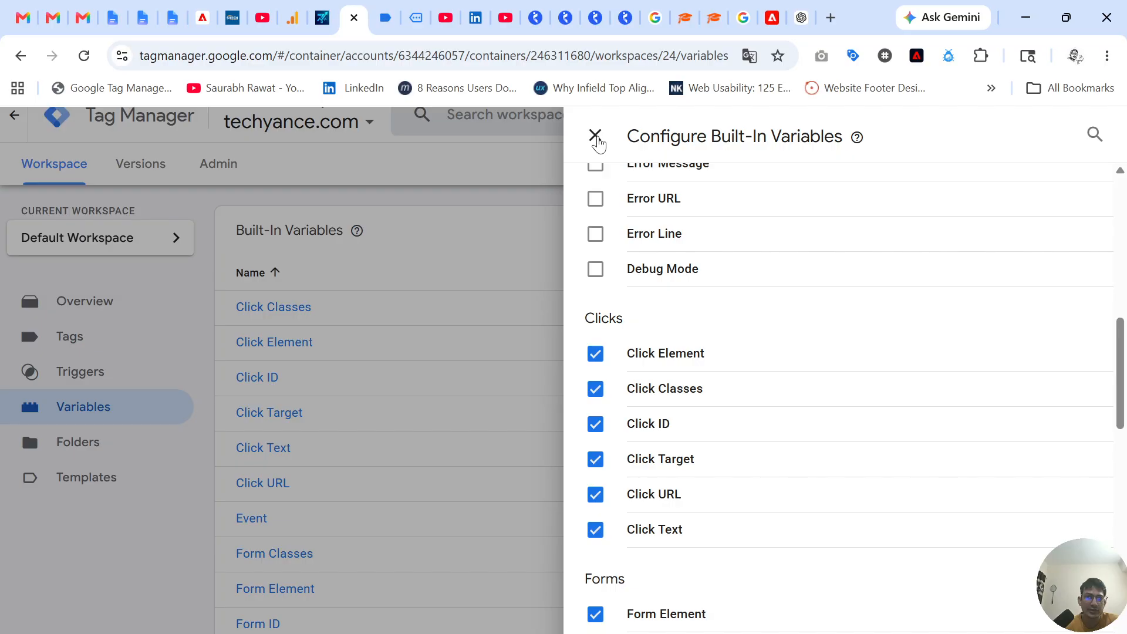
click(595, 137)
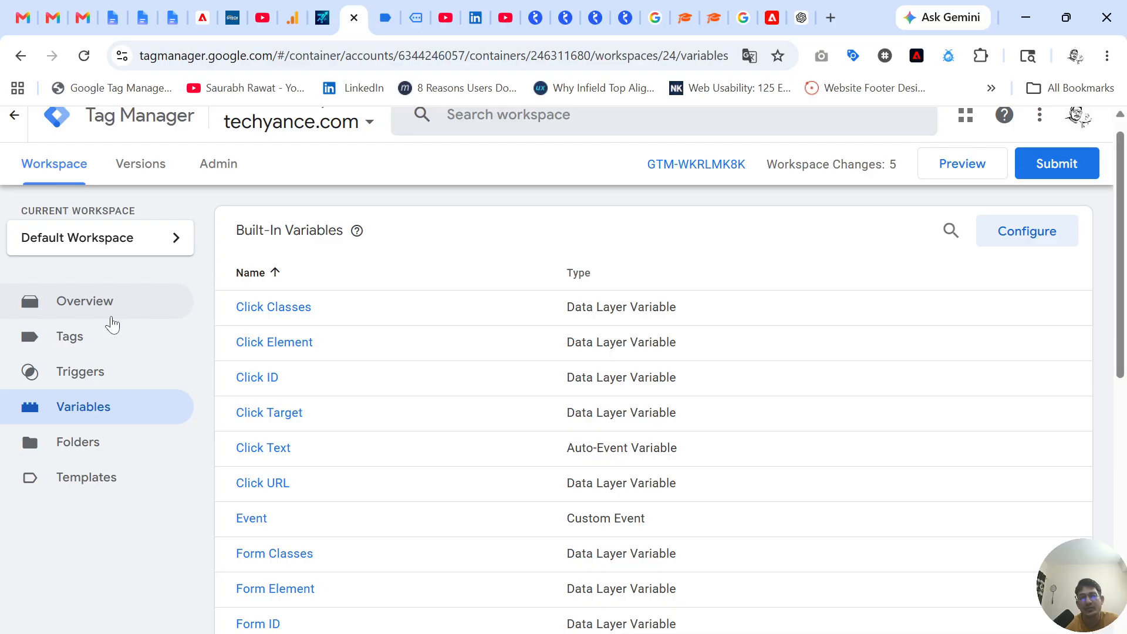
Create a new tag of type Google Analytics: GA4 Event.
click(80, 338)
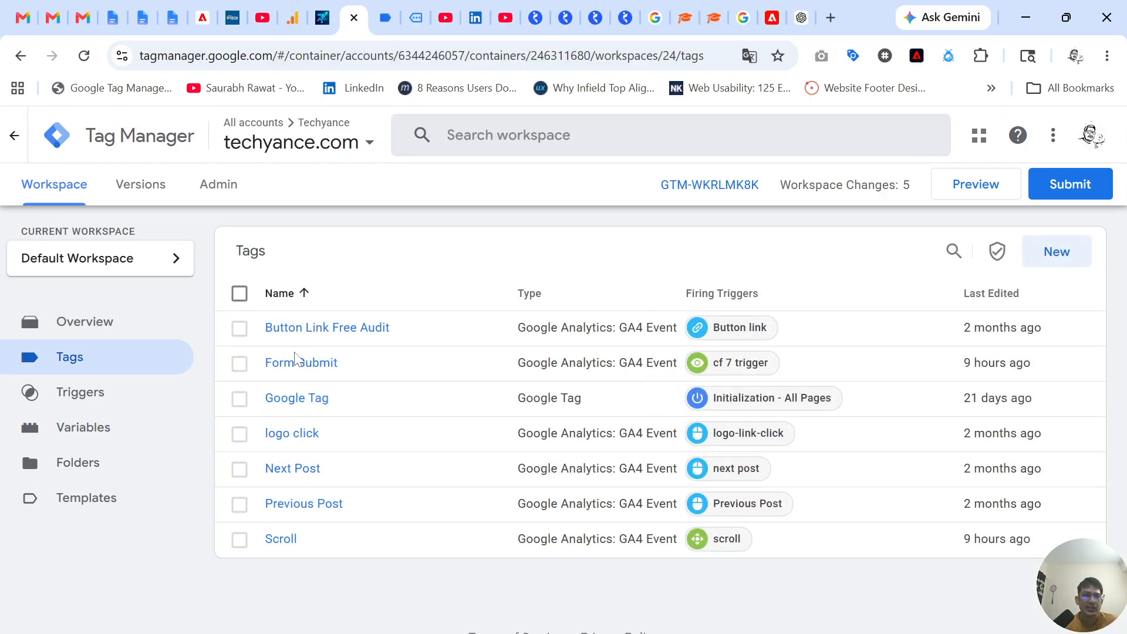
click(1056, 257)
click(527, 300)
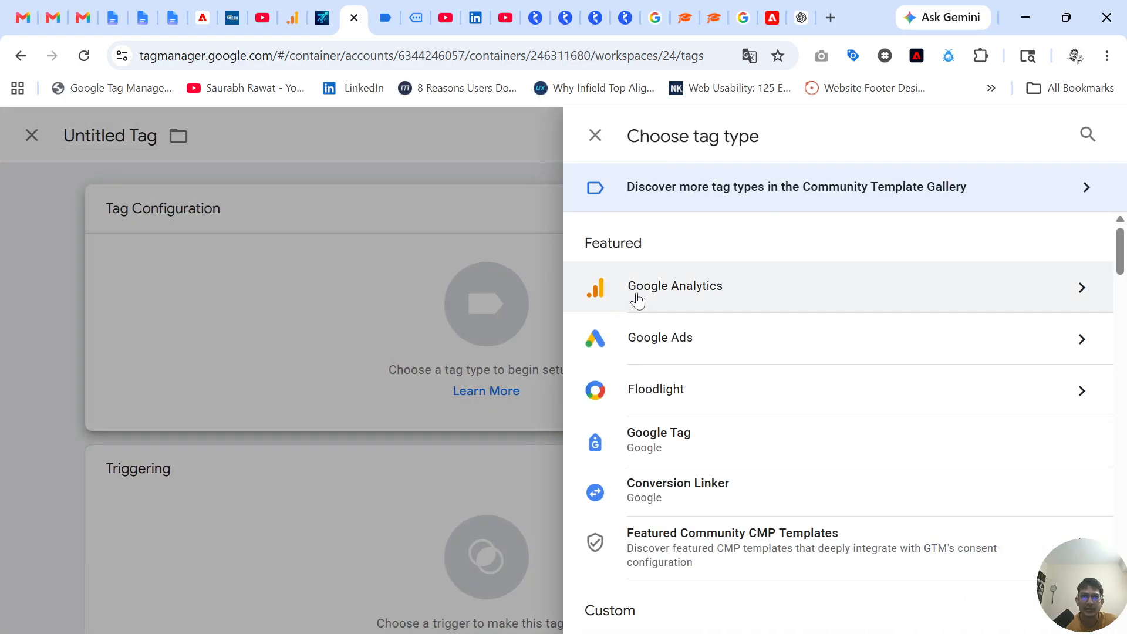
click(634, 292)
click(681, 302)
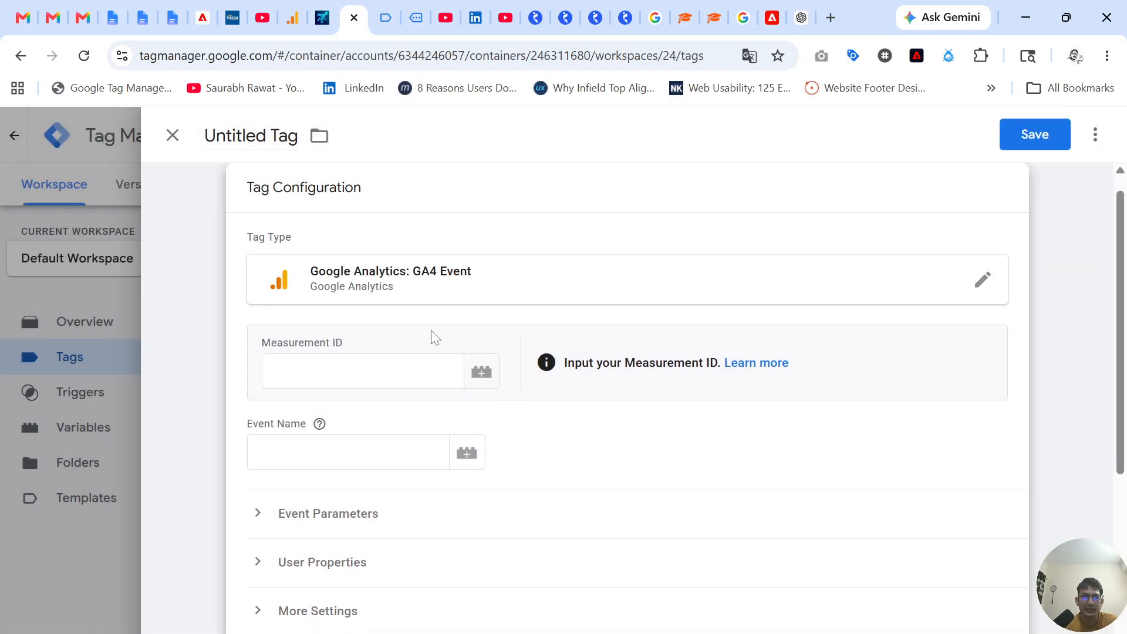
Copy the measurement ID of the Techyance New web stream from Google Analytics and paste it into the new tag in Tag Manager.
click(292, 18)
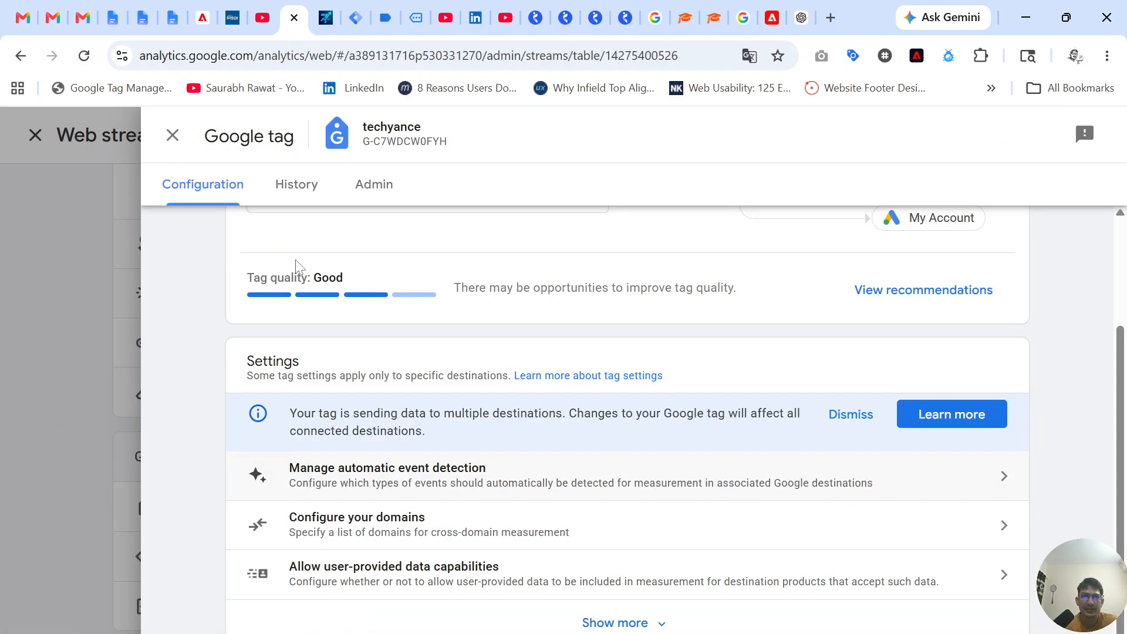
click(174, 136)
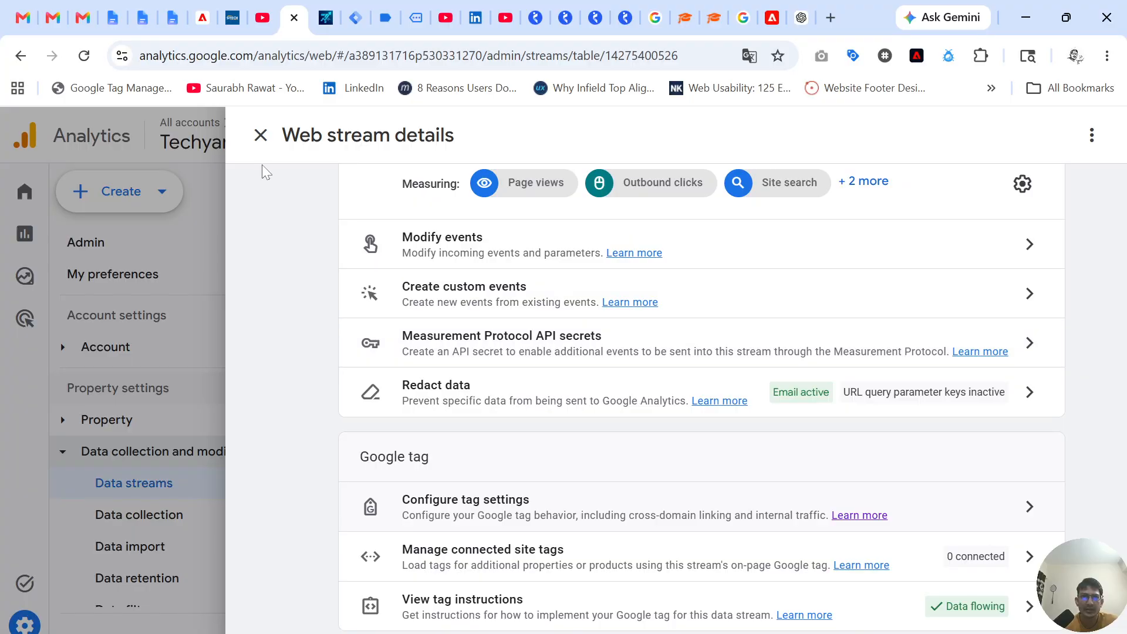
click(261, 138)
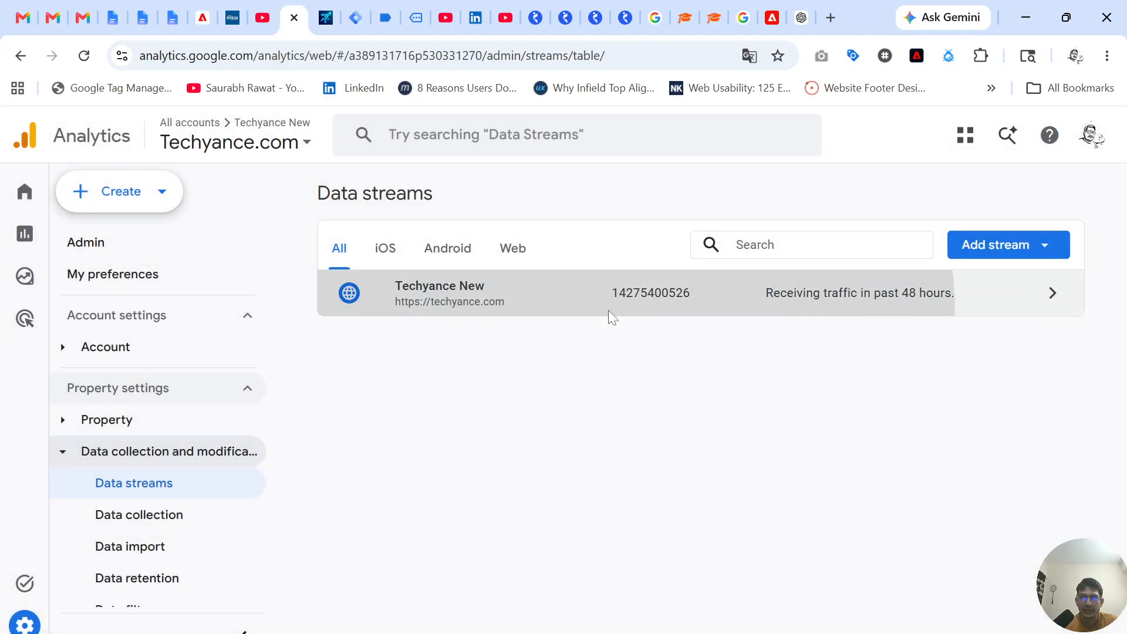
click(610, 308)
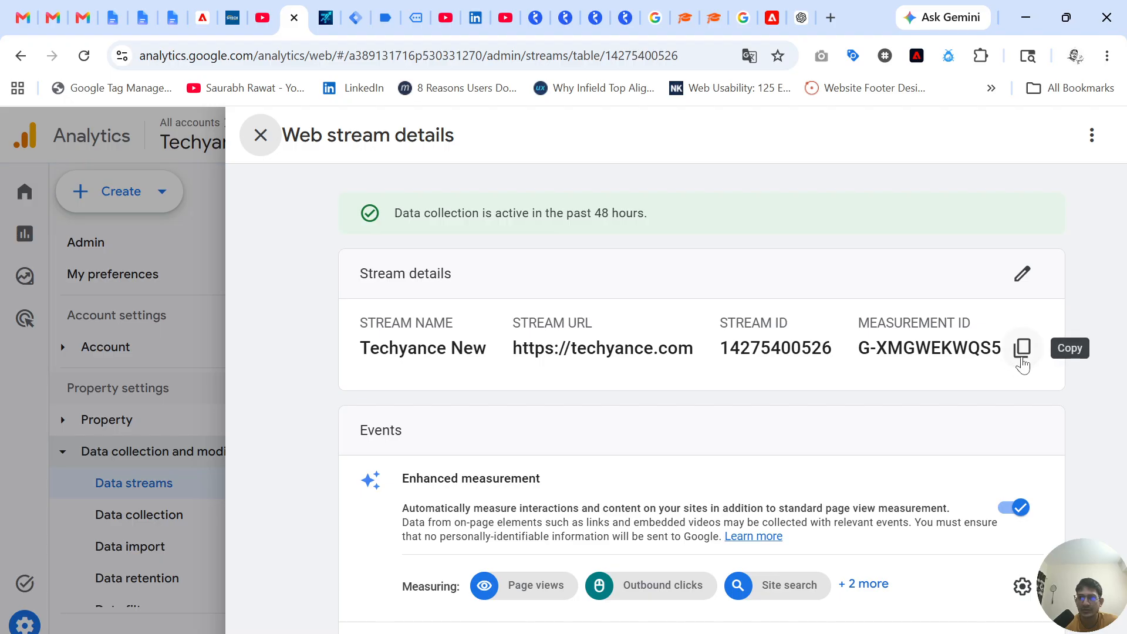
click(1022, 351)
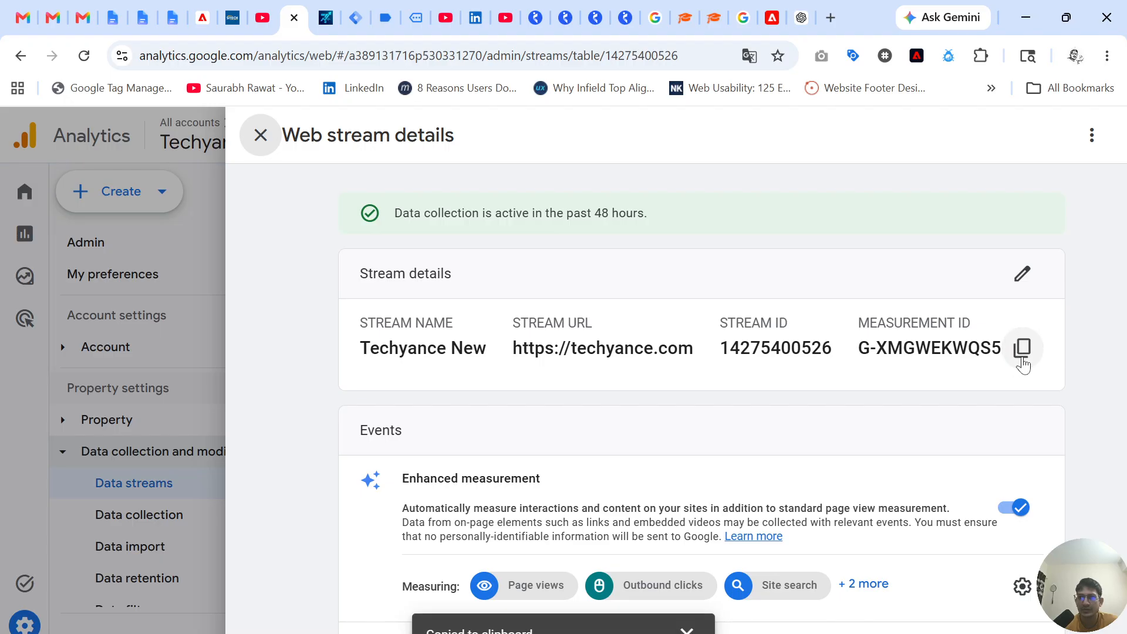
click(359, 13)
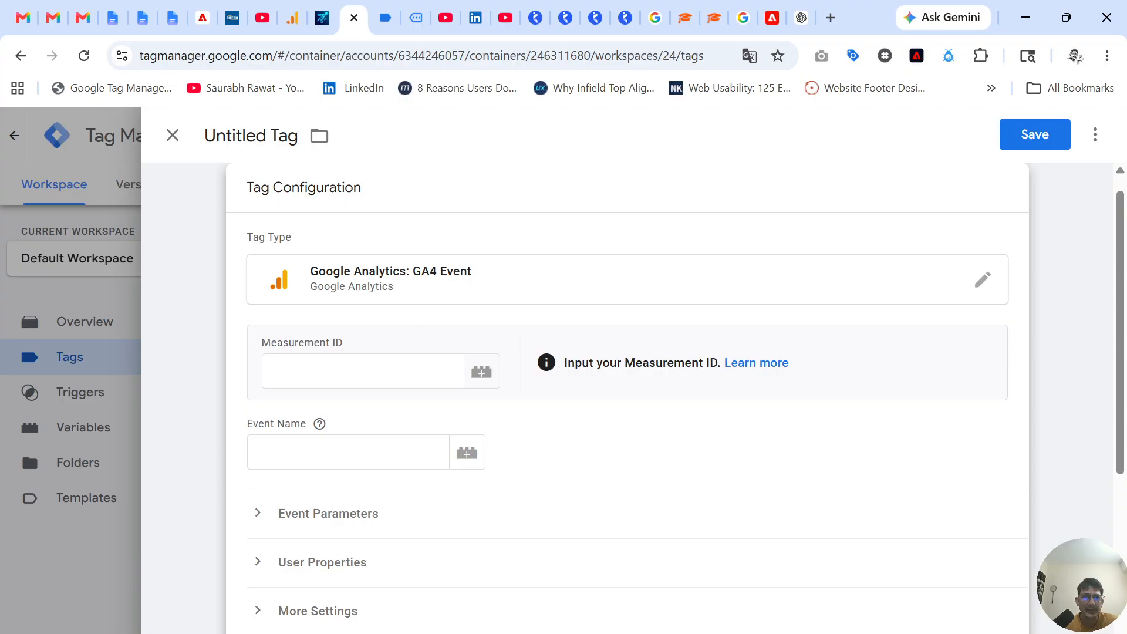
click(345, 370)
key(ctrl+v)
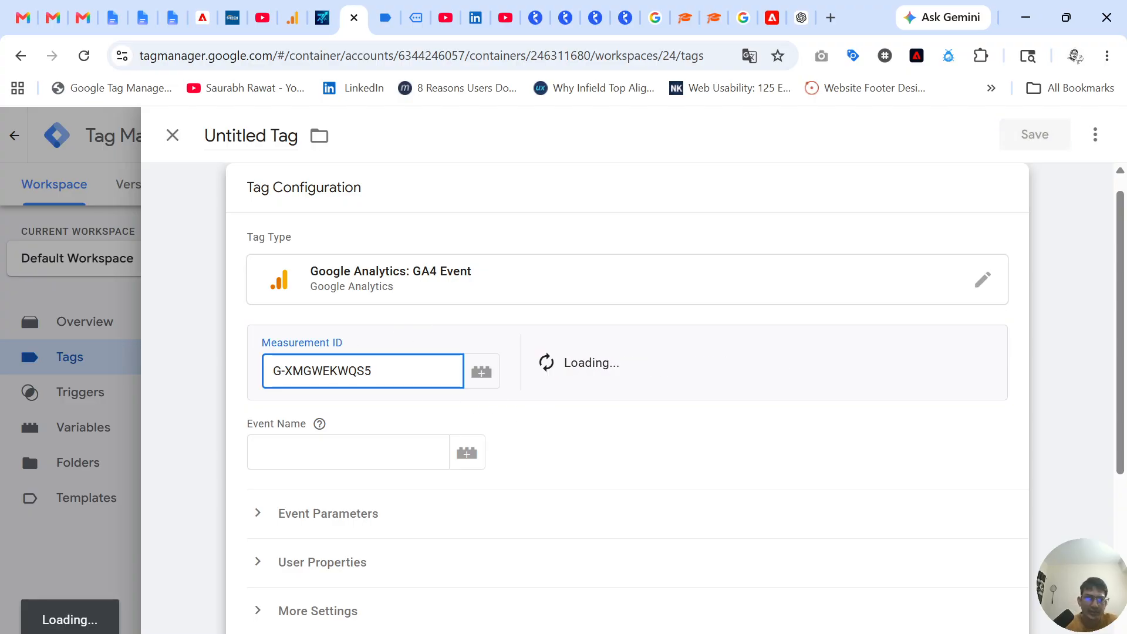
Expand the tag's event parameters and set its event name to exit_link.
scroll(585, 443, down, 1)
click(584, 444)
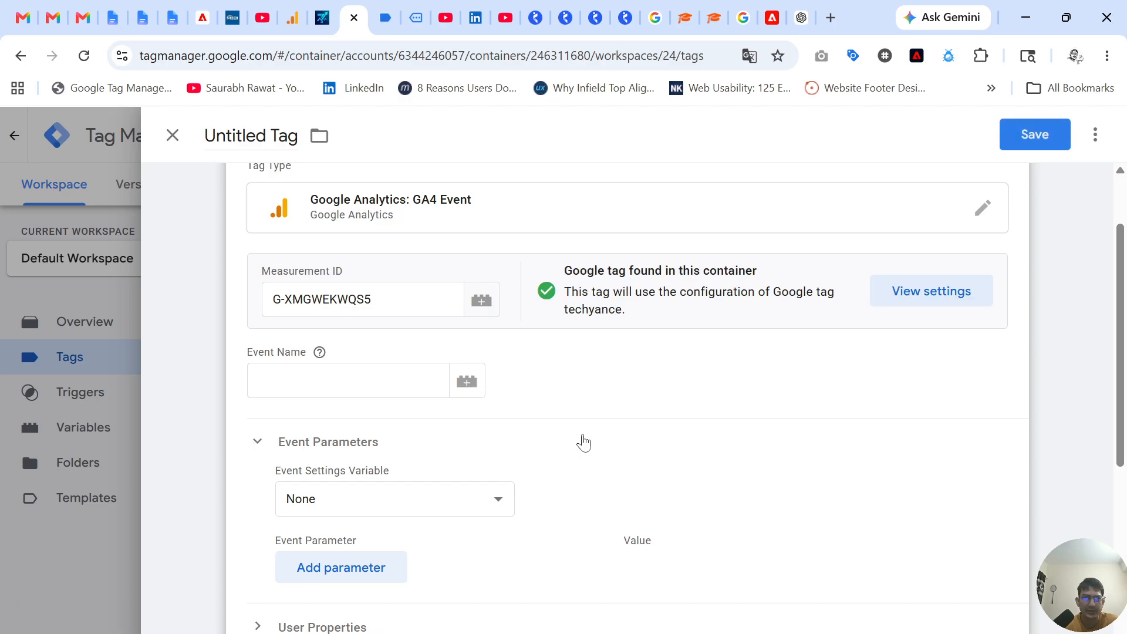
click(364, 382)
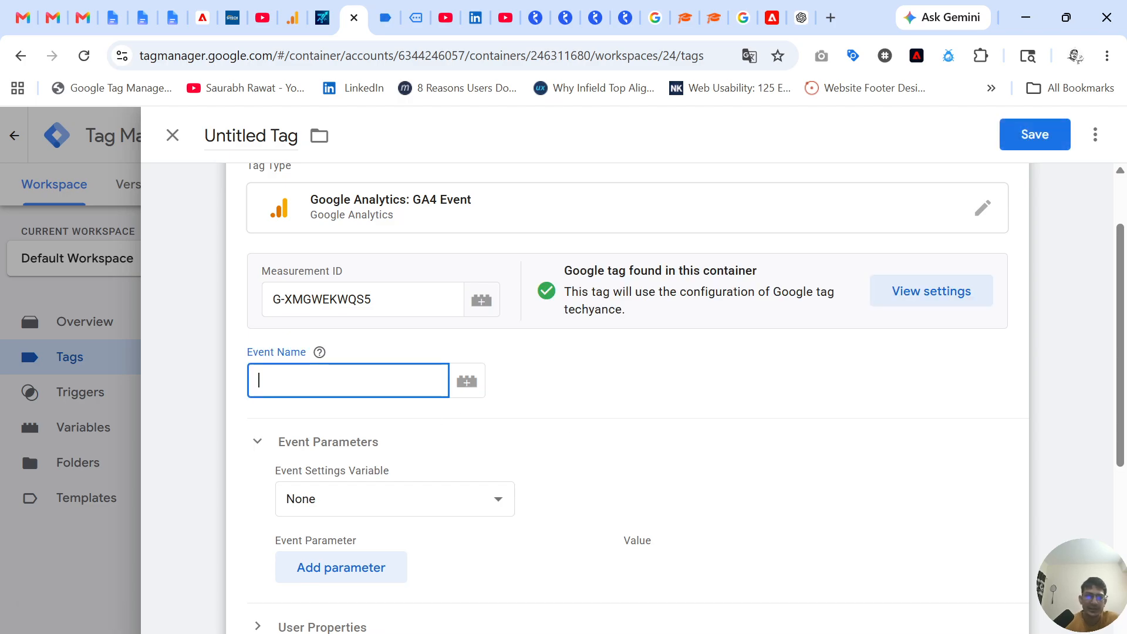
text(ou)
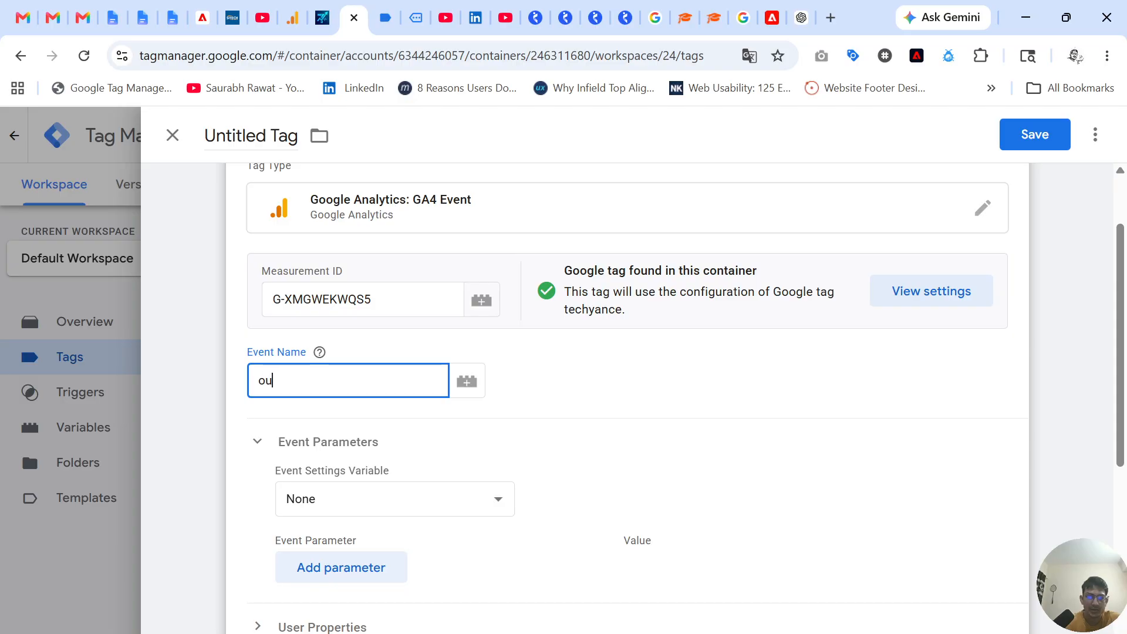
key(BackSpace)
key(BackSpace)
text(lin)
key(BackSpace)
key(BackSpace)
key(BackSpace)
text(exi)
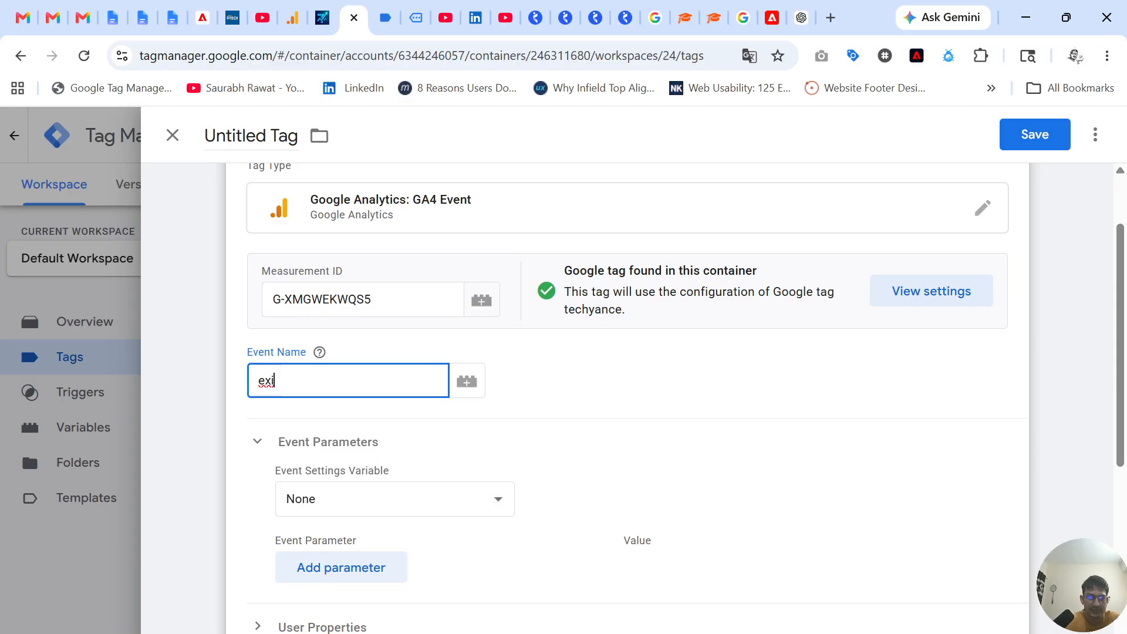
text(t_link)
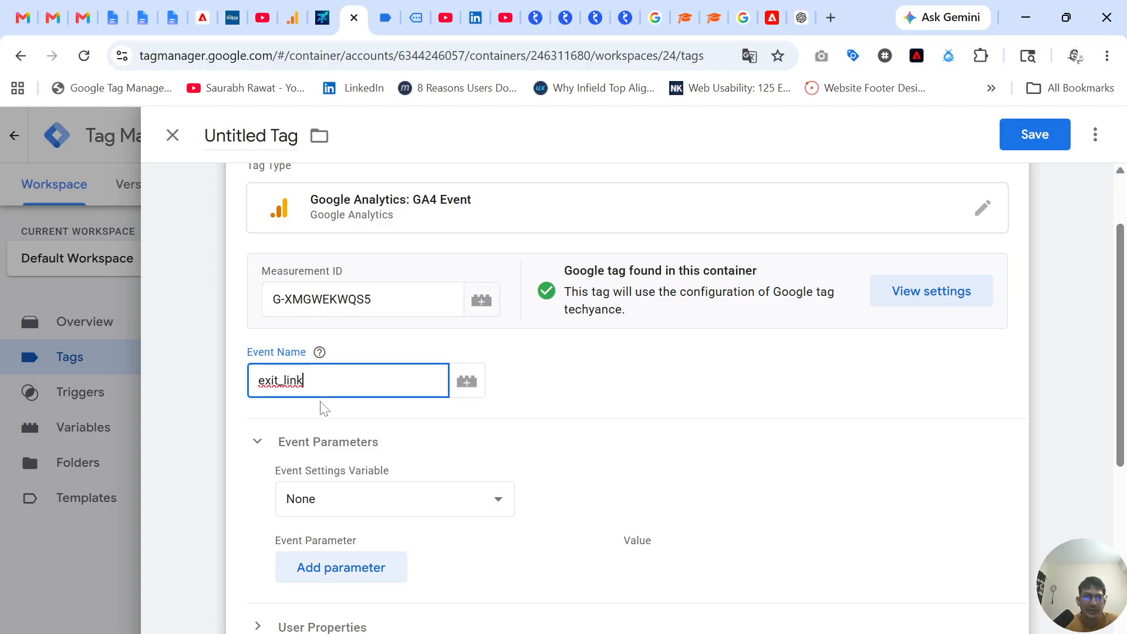
Add an event parameter to the tag and set its name to the {{Click Text}} variable.
scroll(375, 418, down, 1)
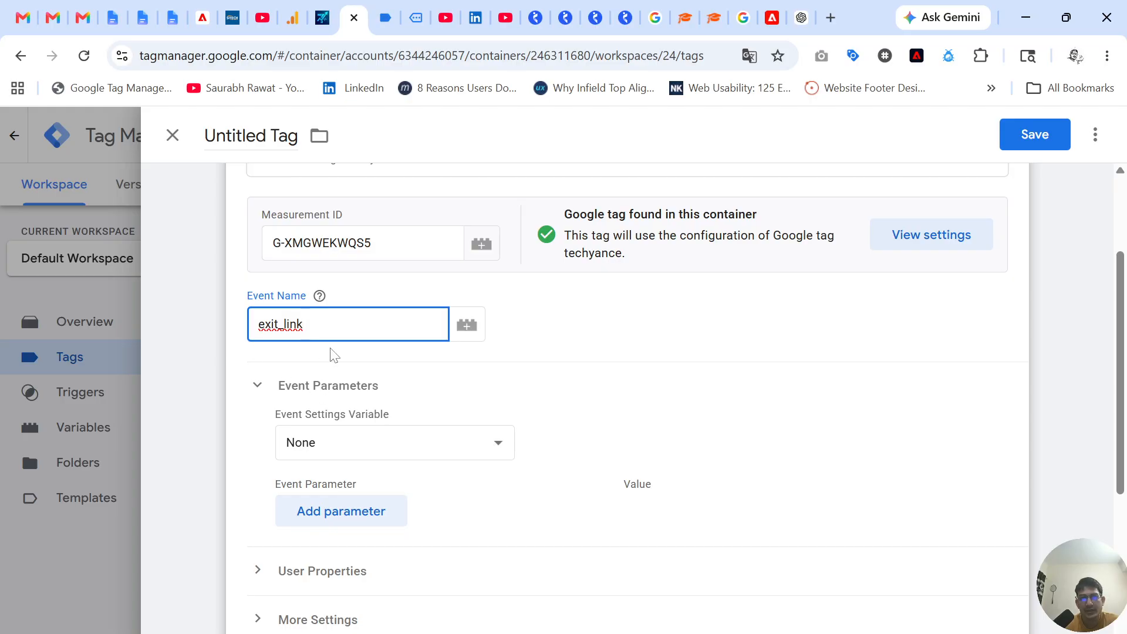
scroll(329, 354, down, 1)
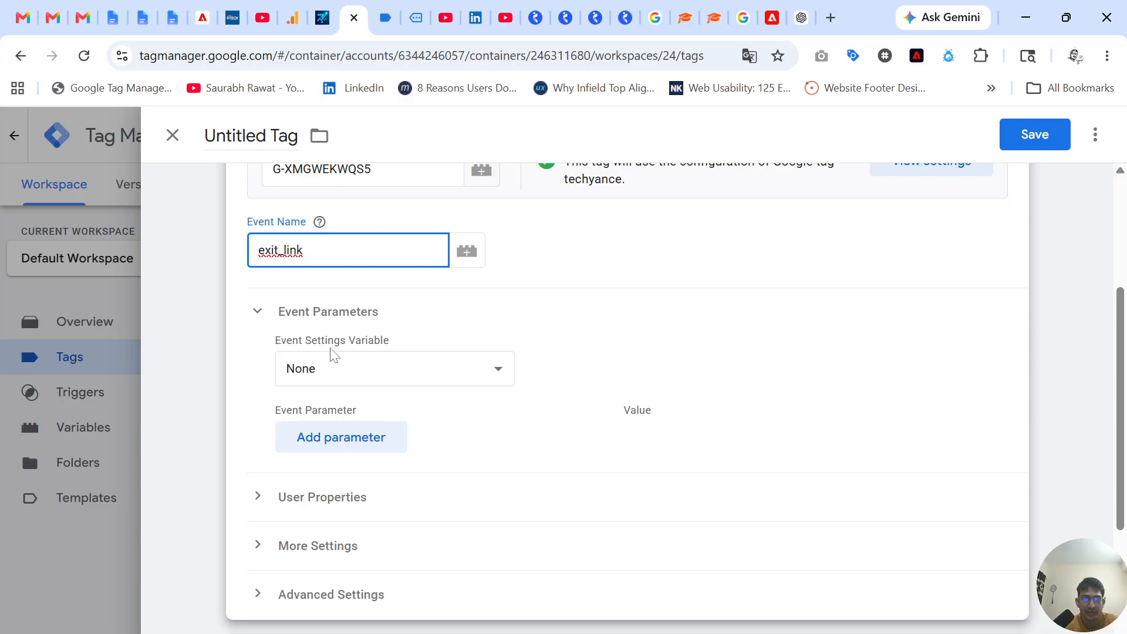
scroll(411, 414, down, 1)
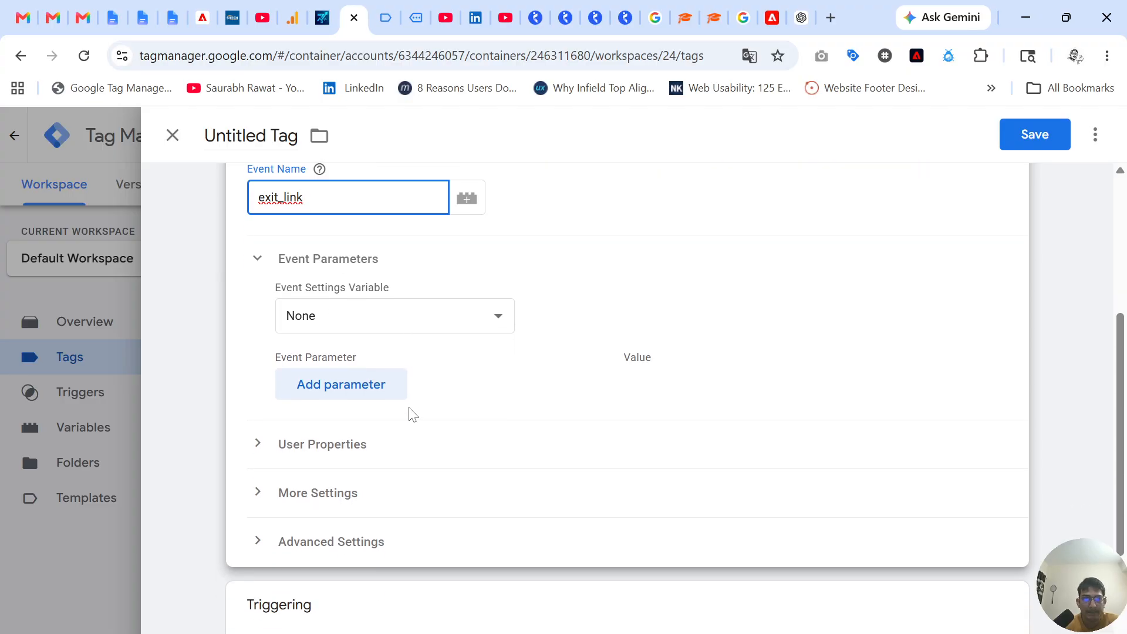
click(327, 388)
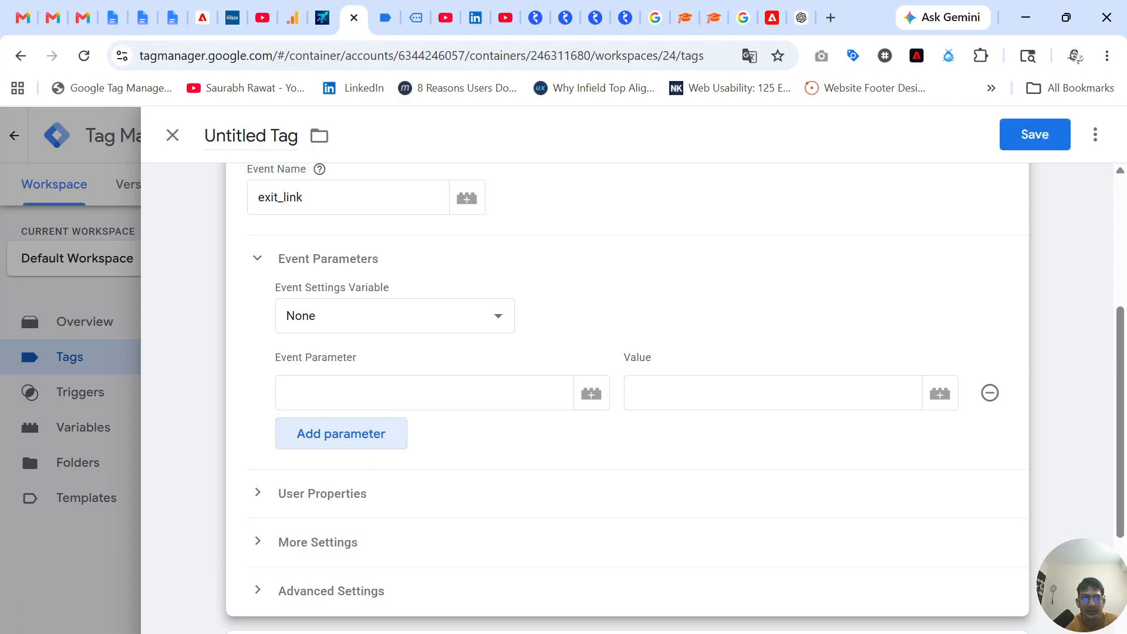
click(327, 390)
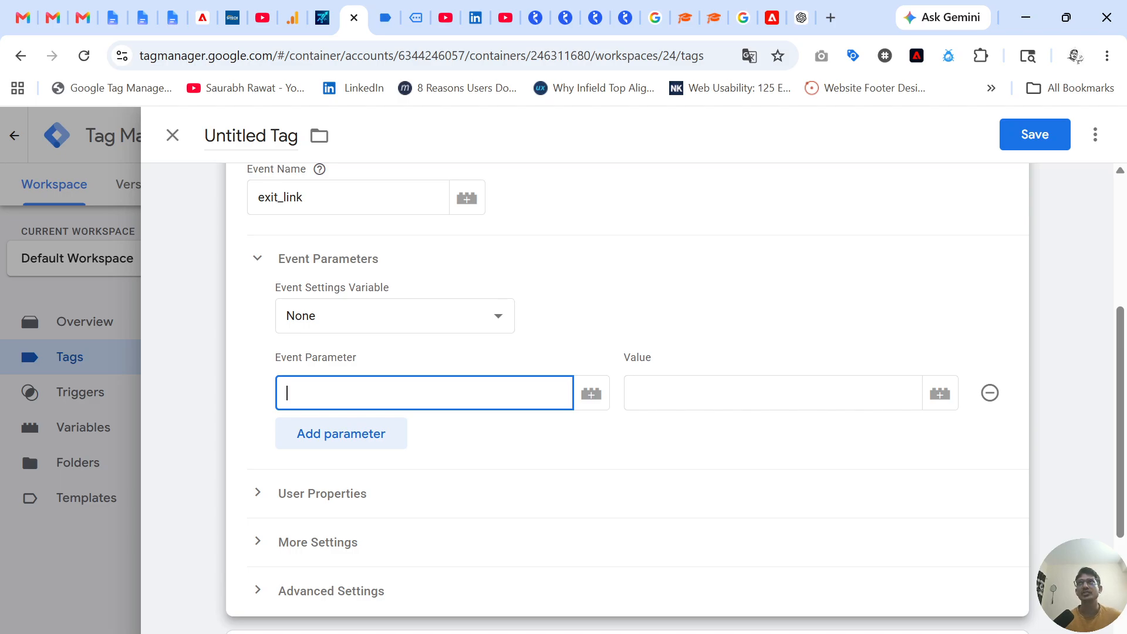
text({{)
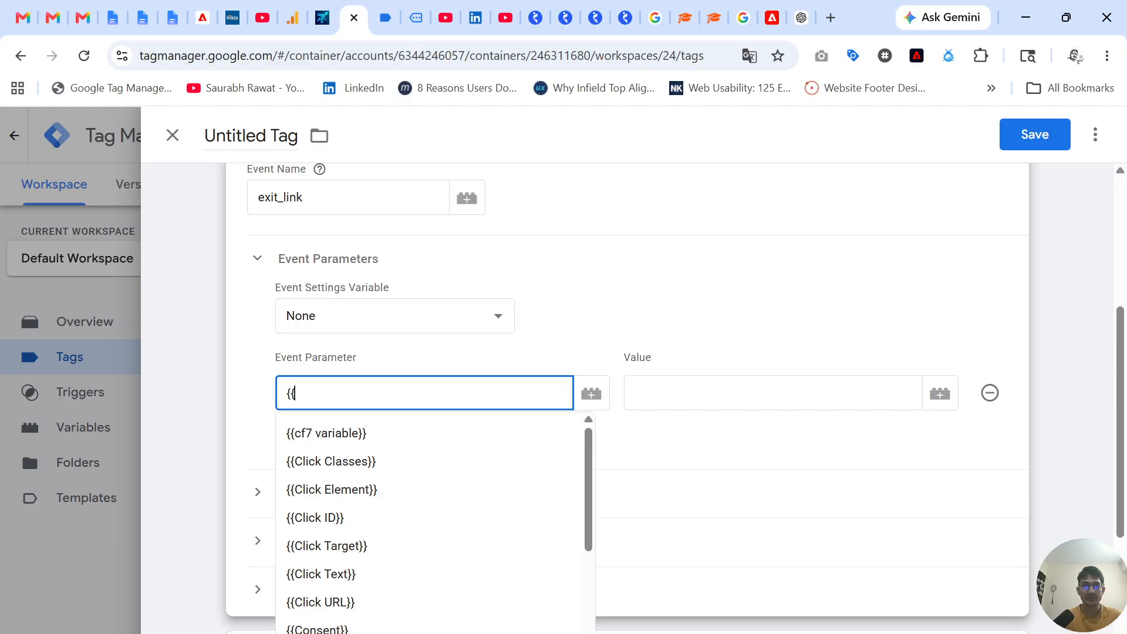
text(clcik)
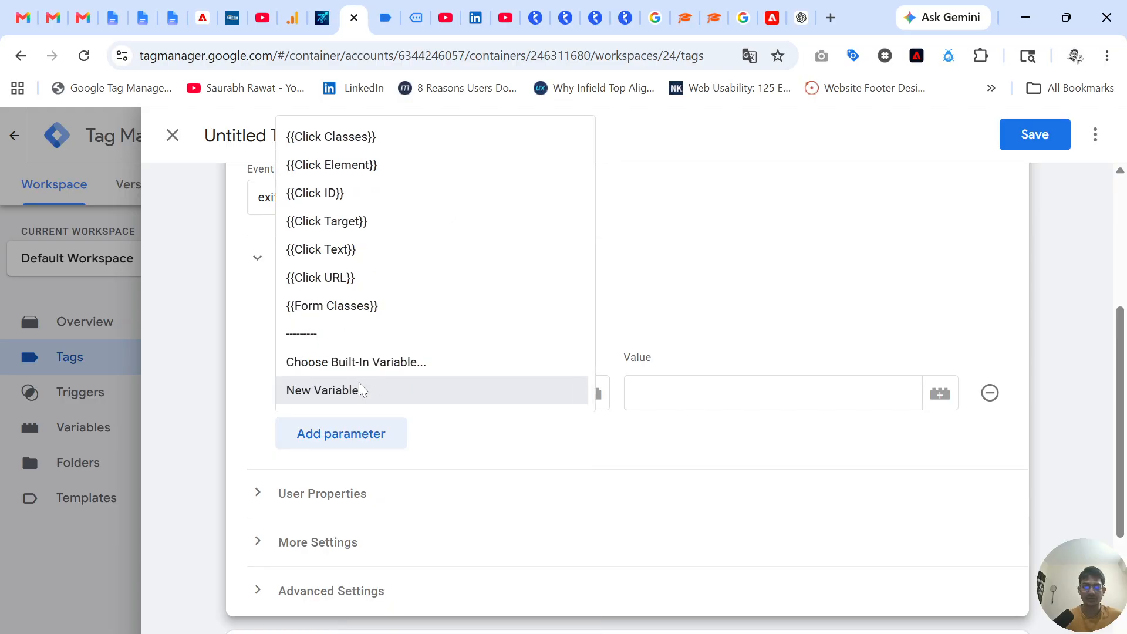
key(BackSpace)
key(BackSpace)
key(BackSpace)
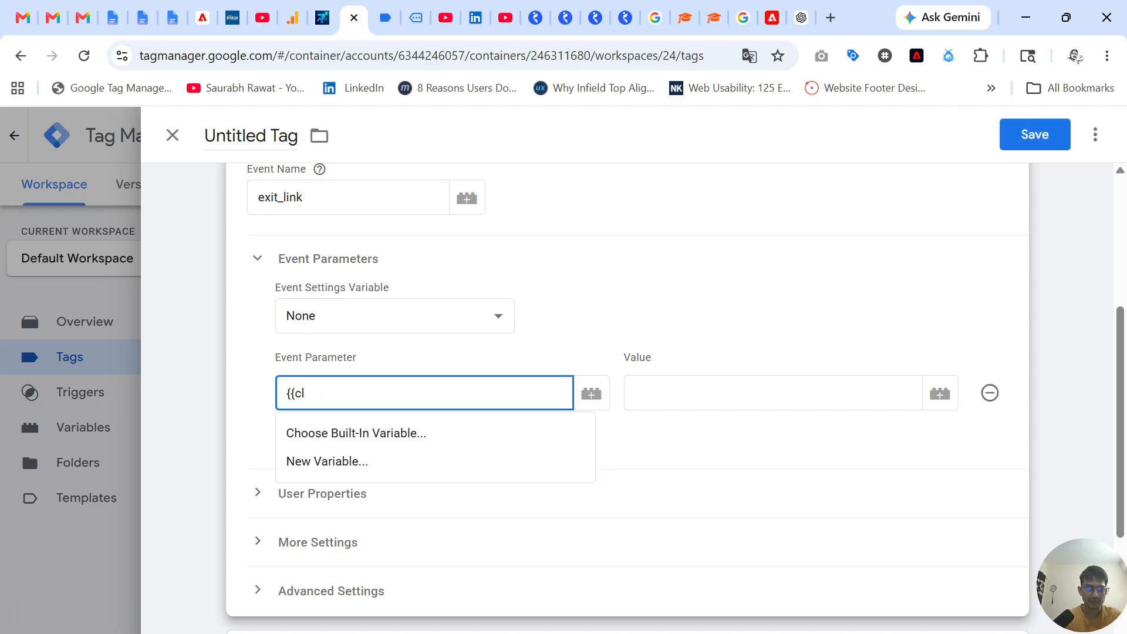
text(ick)
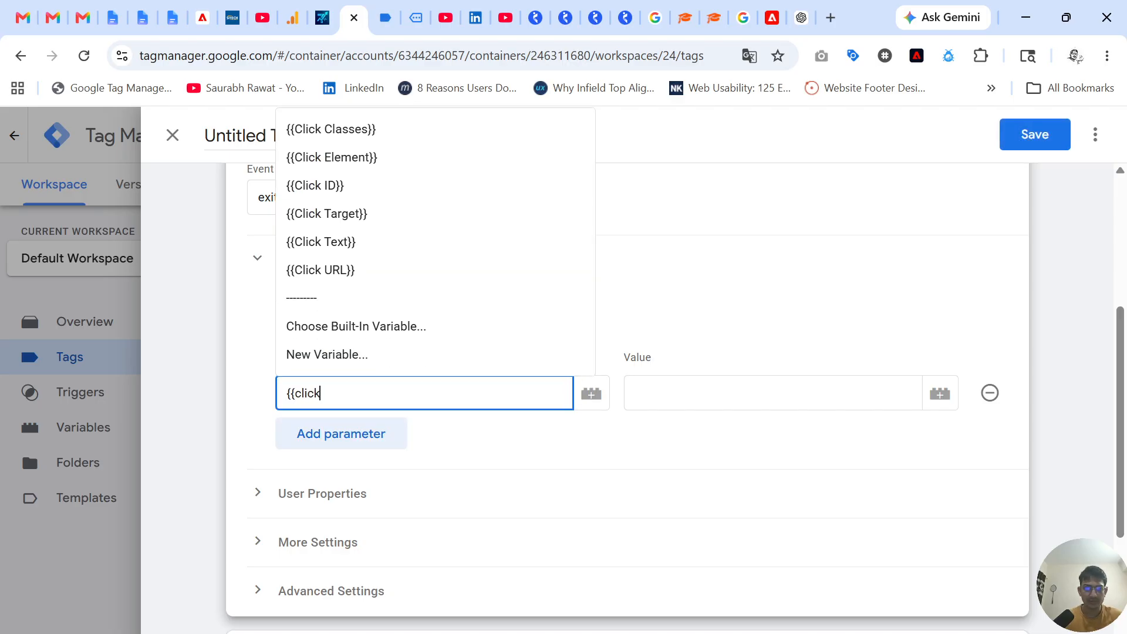
text( text)
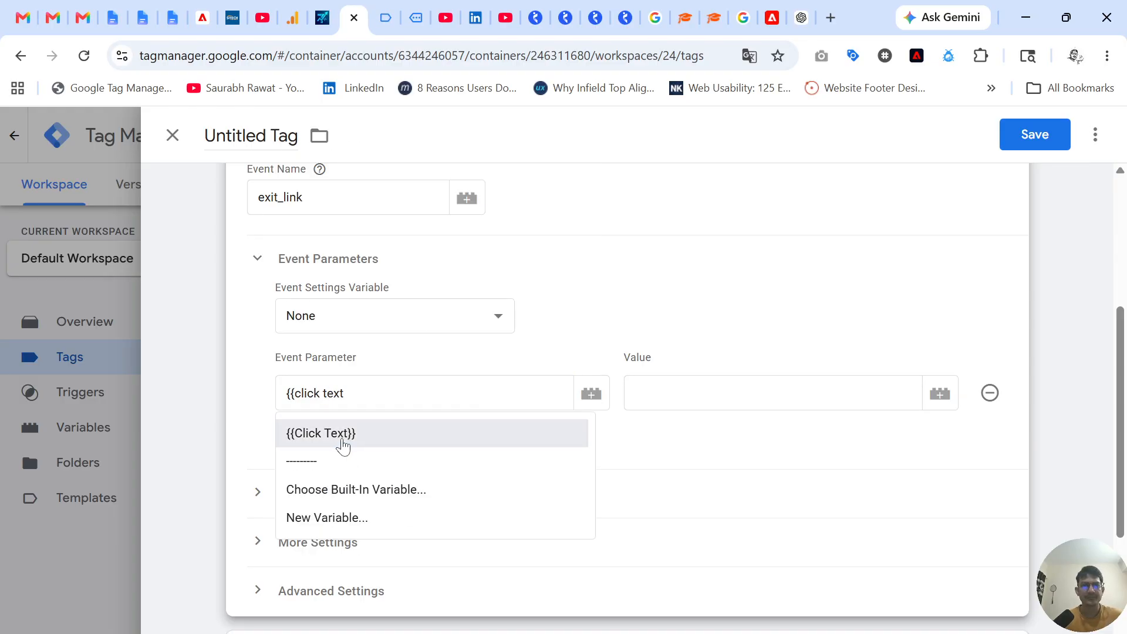
click(342, 433)
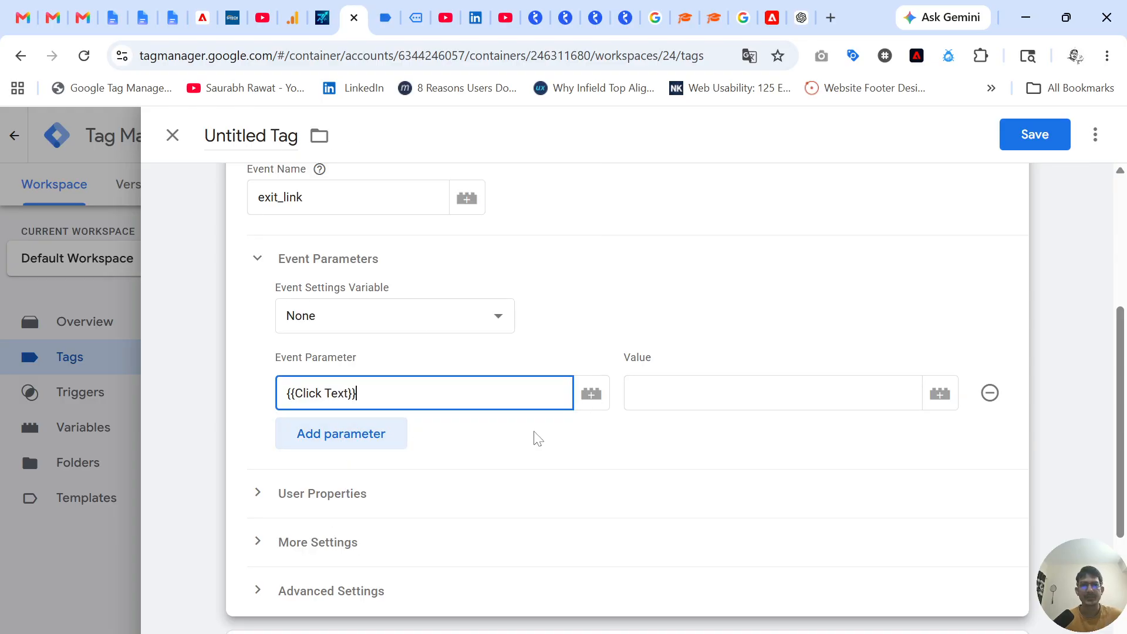
Replace the event parameter's name with link_text.
click(640, 393)
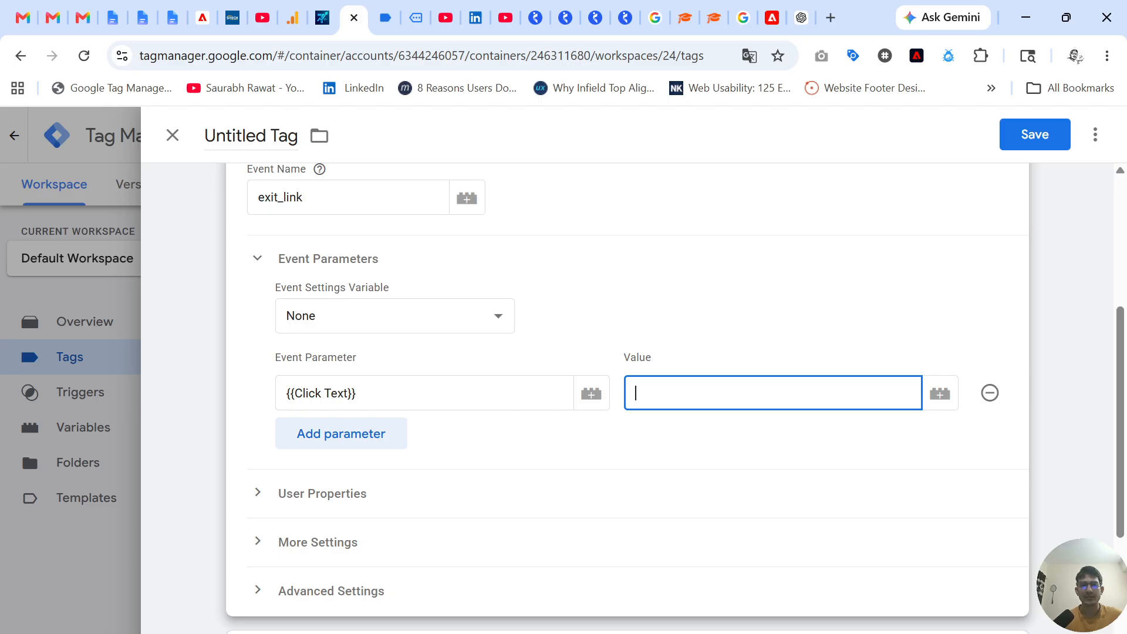
drag(361, 392, 251, 392)
key(ctrl+c)
key(BackSpace)
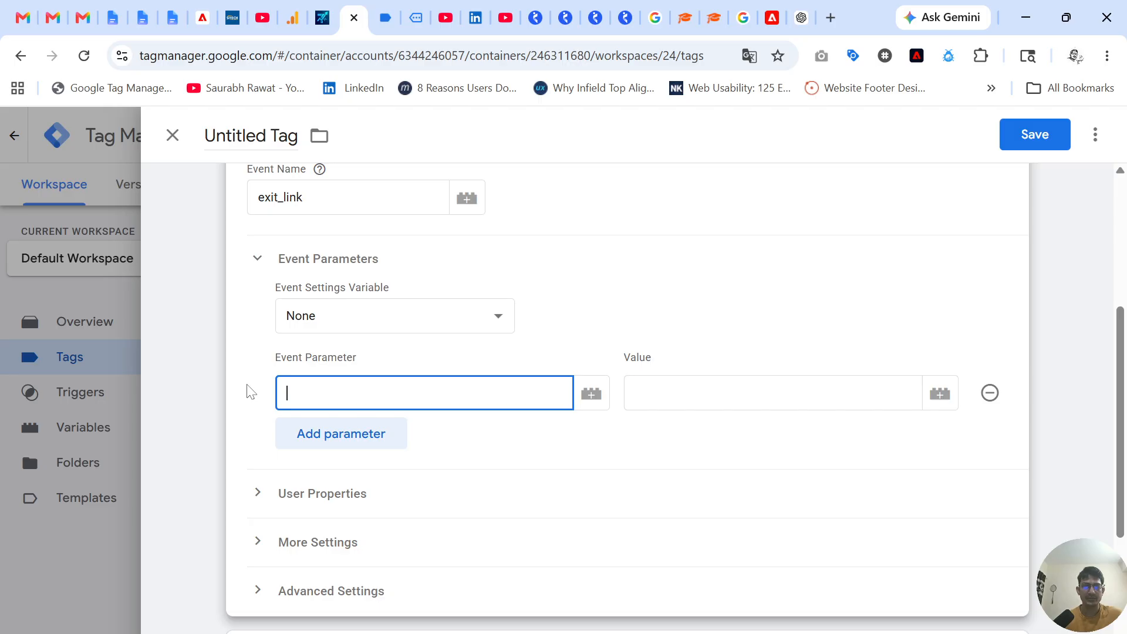
text(li)
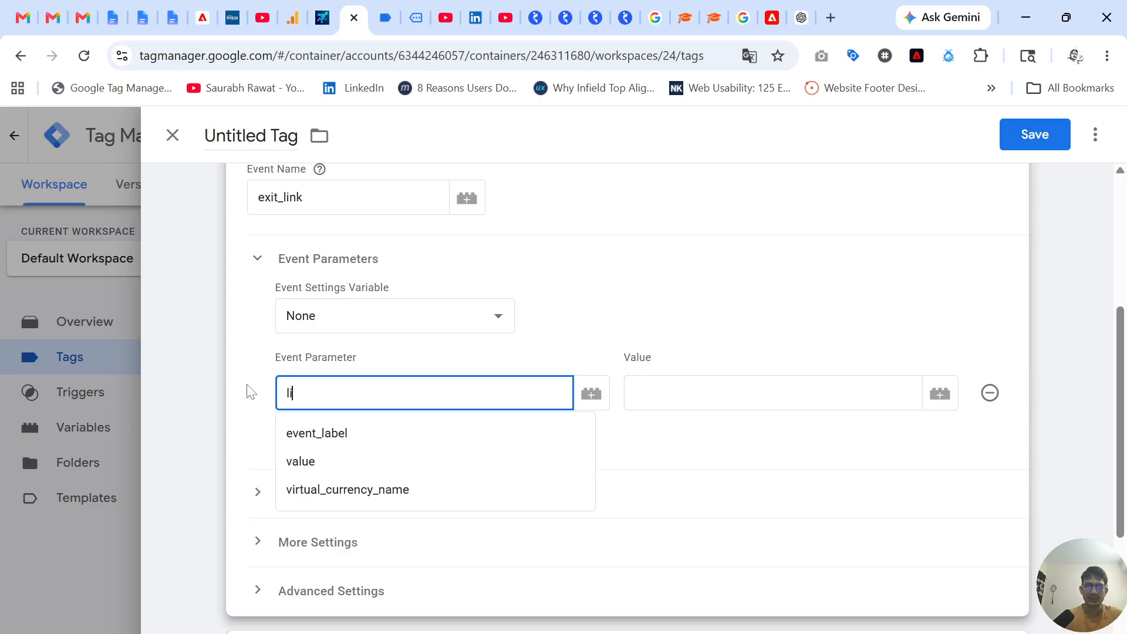
text(nk_text)
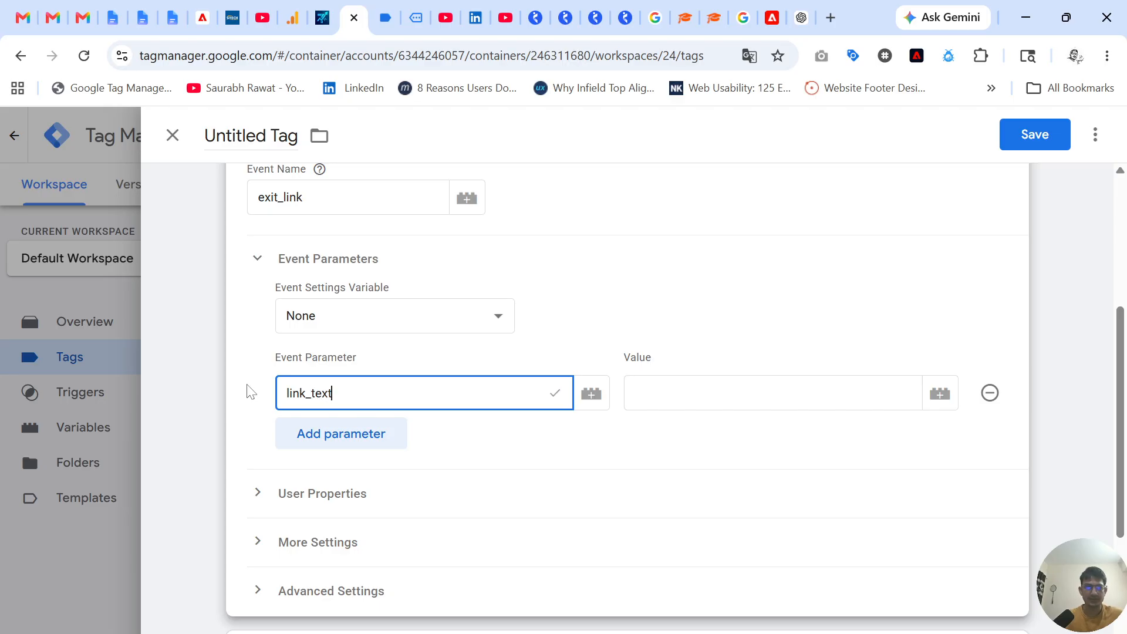
Add a second event parameter row to the tag and name it link_url.
click(398, 449)
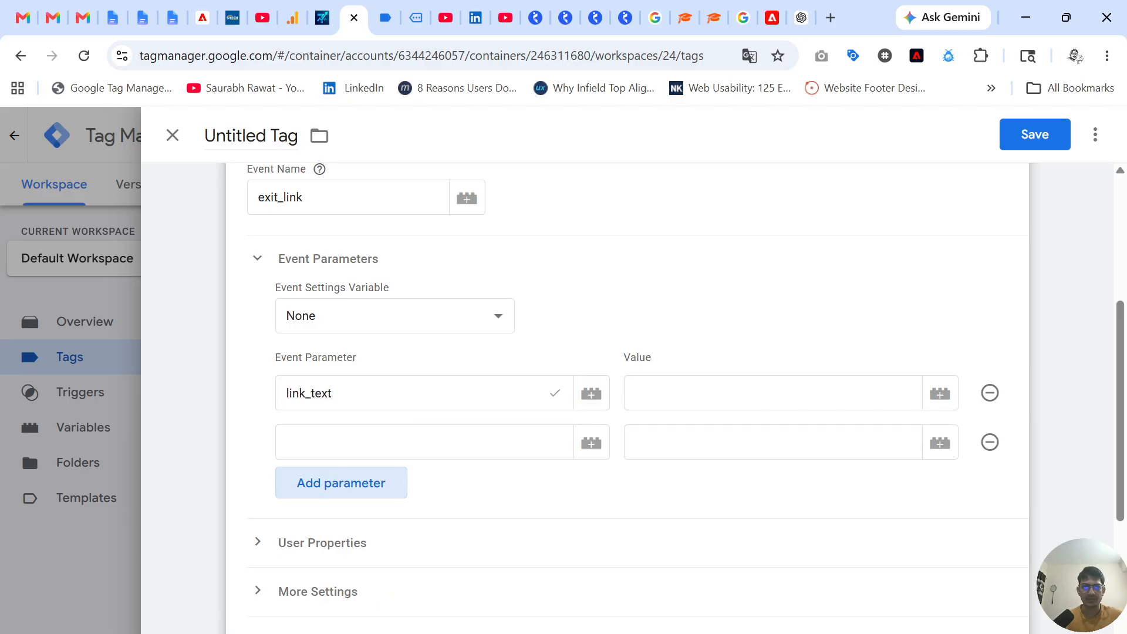
click(555, 393)
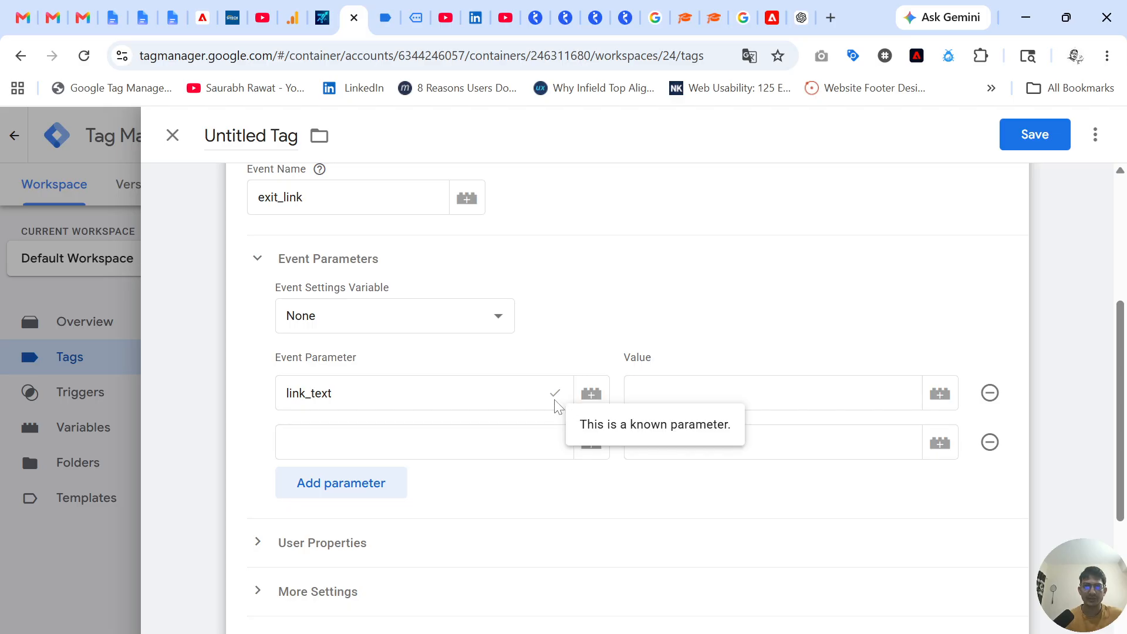
click(397, 443)
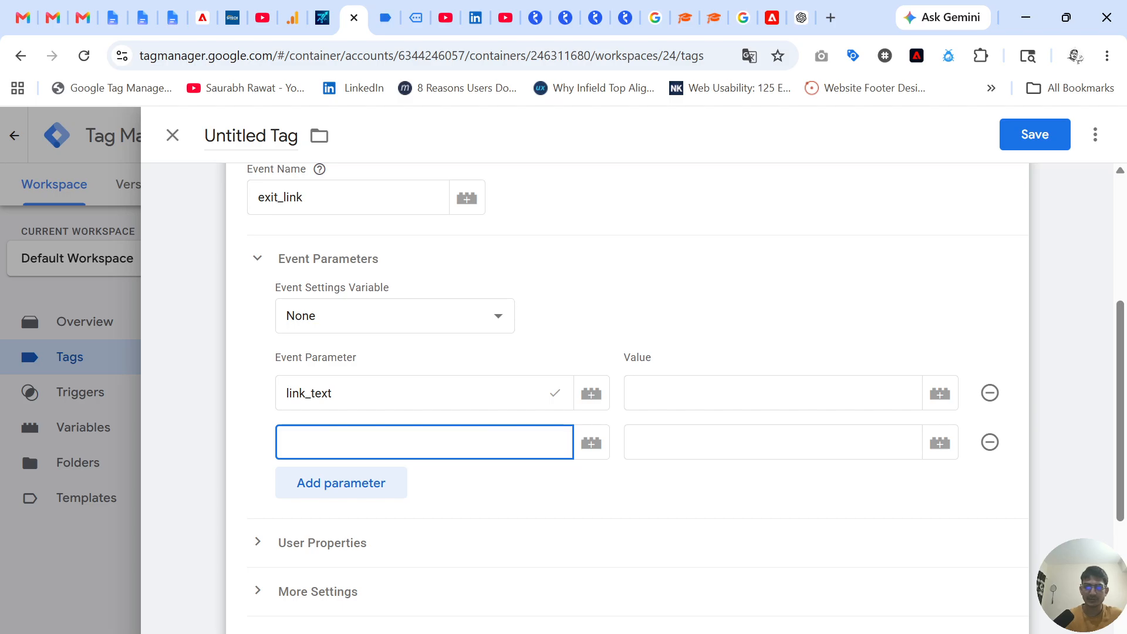
text(link_url)
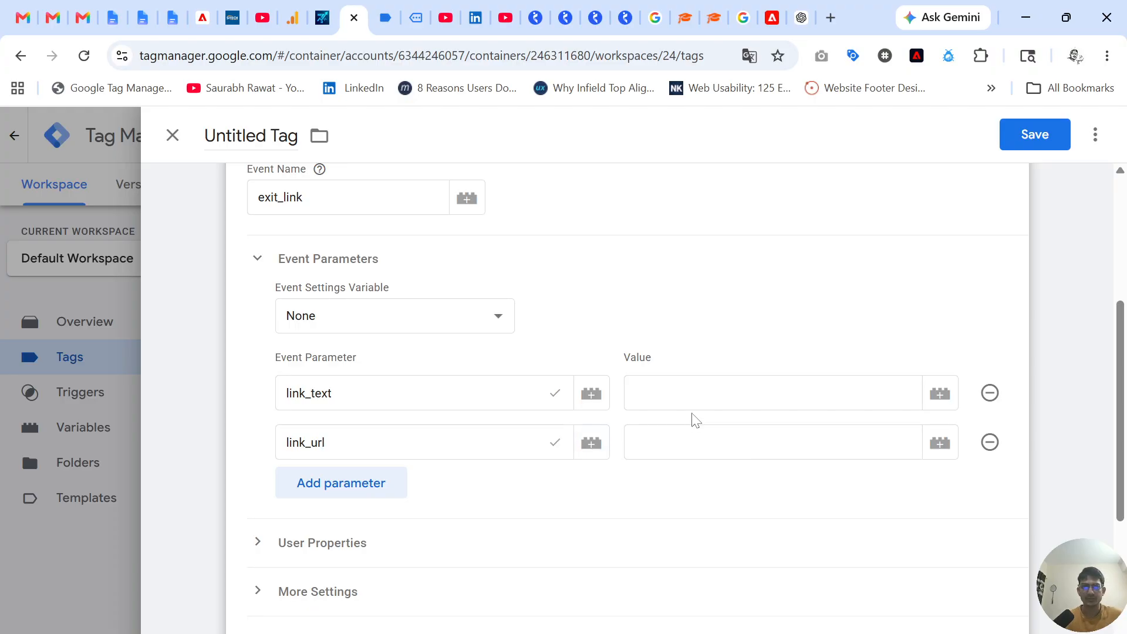
Set the value of the link_text parameter to the {{Click Text}} variable.
click(694, 398)
click(692, 395)
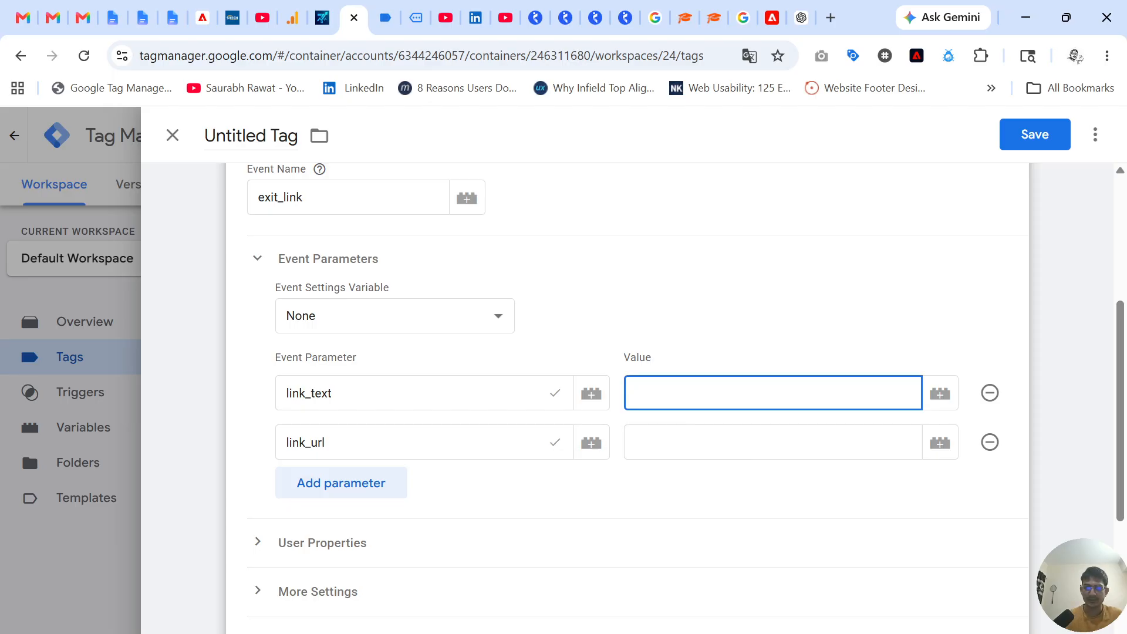
text({{clcick)
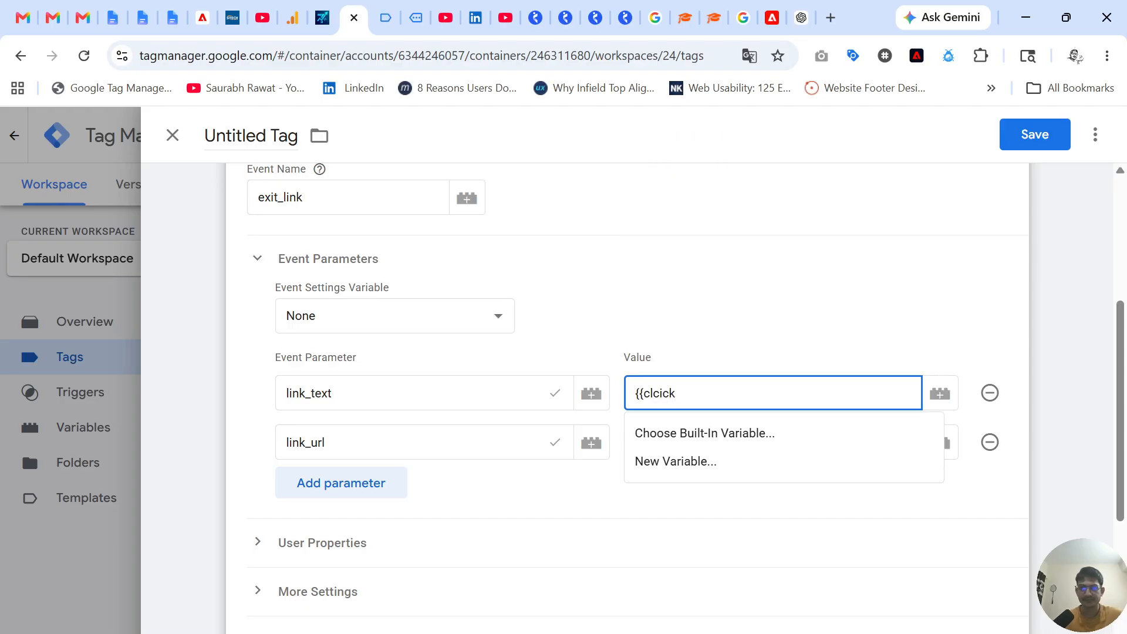
key(BackSpace)
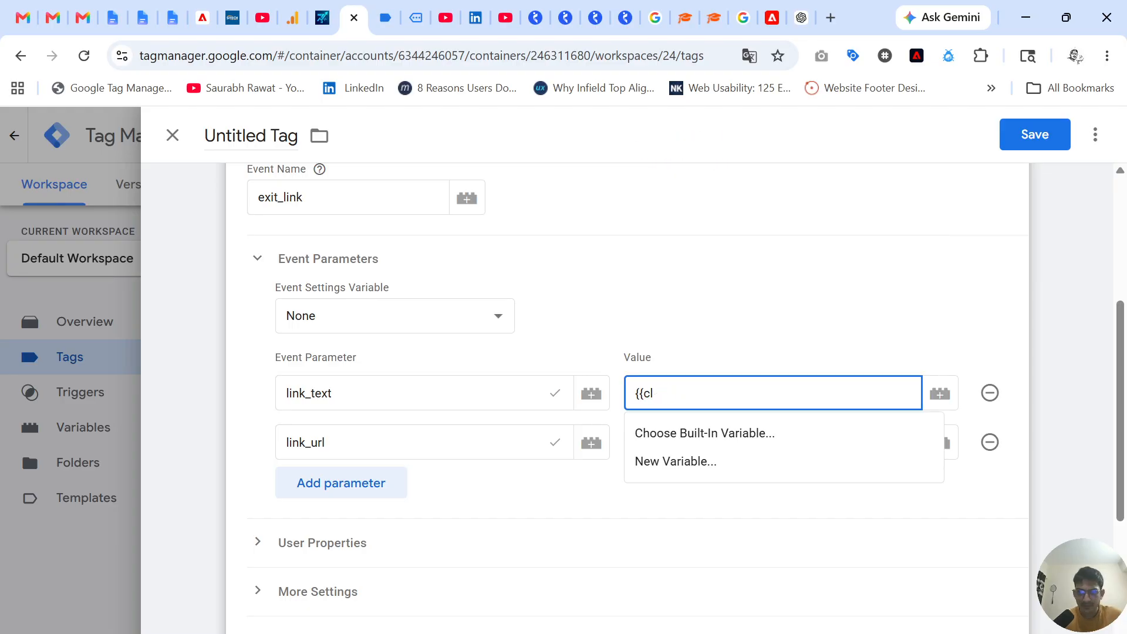
text(ick)
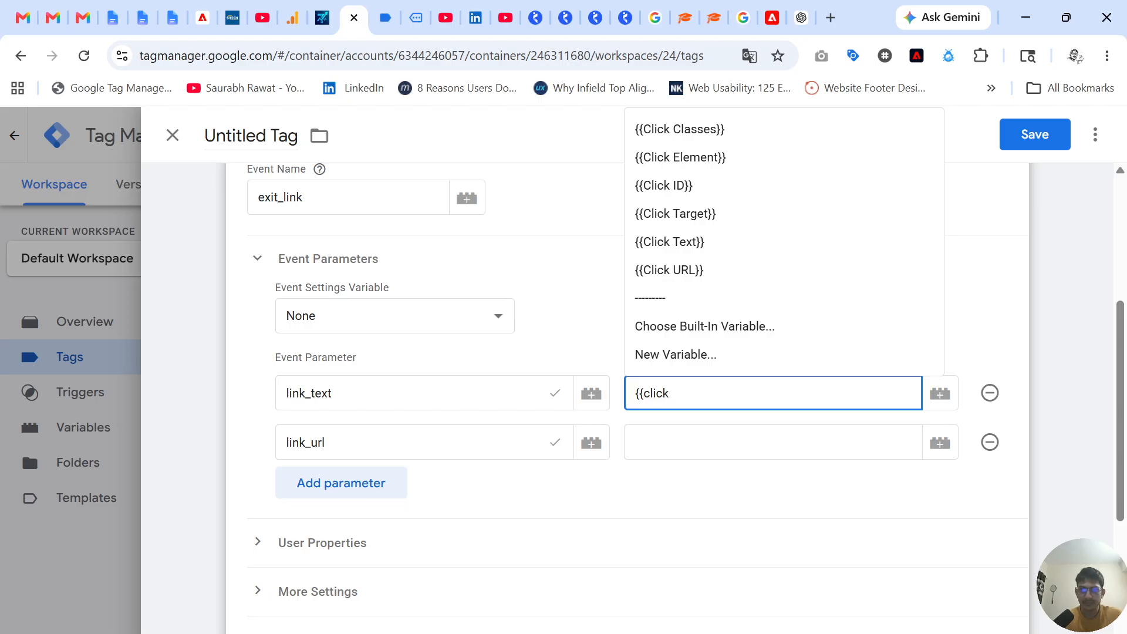
text( text)
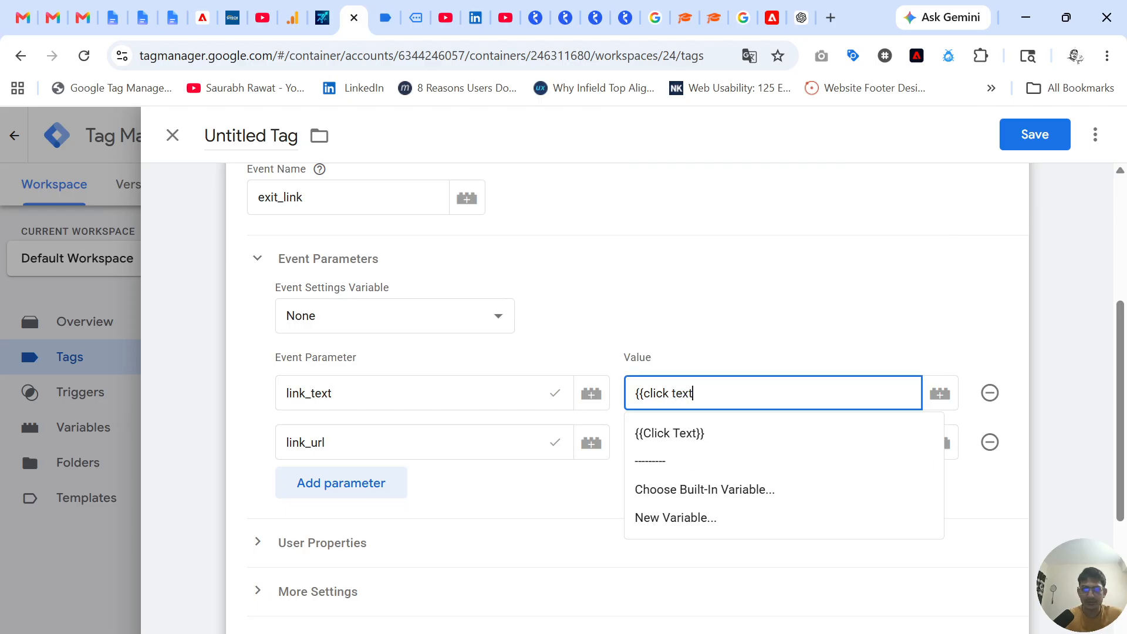
click(737, 419)
Set the value of the link_url parameter to the {{Click URL}} variable.
click(737, 442)
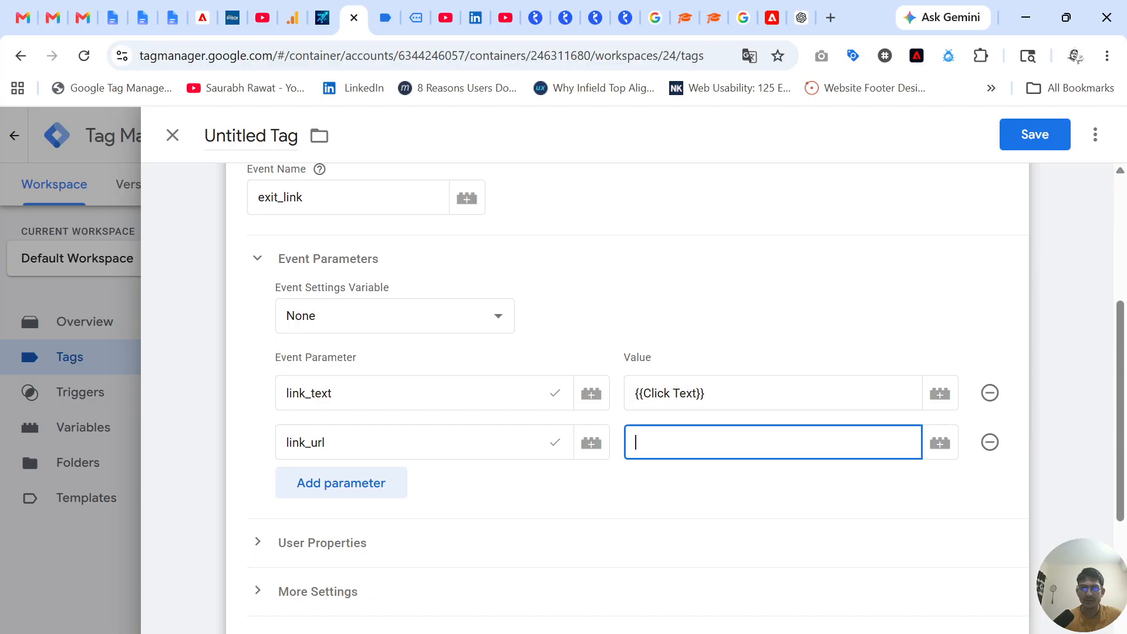
key(ctrl+v)
key(BackSpace)
key(BackSpace)
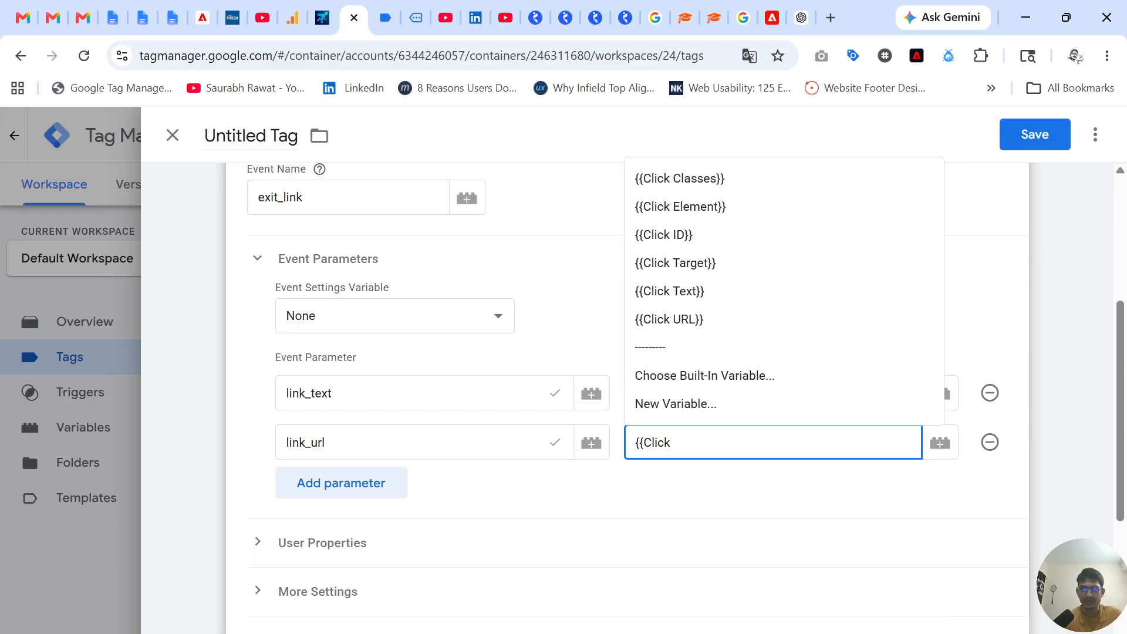
text(url)
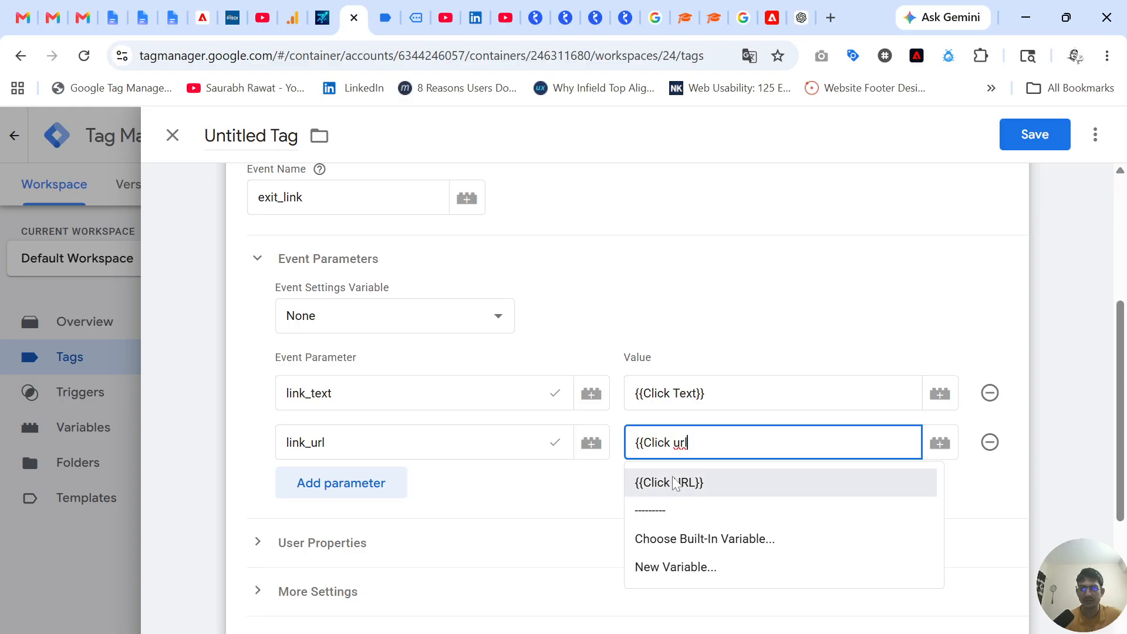
click(683, 484)
click(772, 523)
Assign the existing outbound link trigger to the tag.
scroll(774, 523, down, 2)
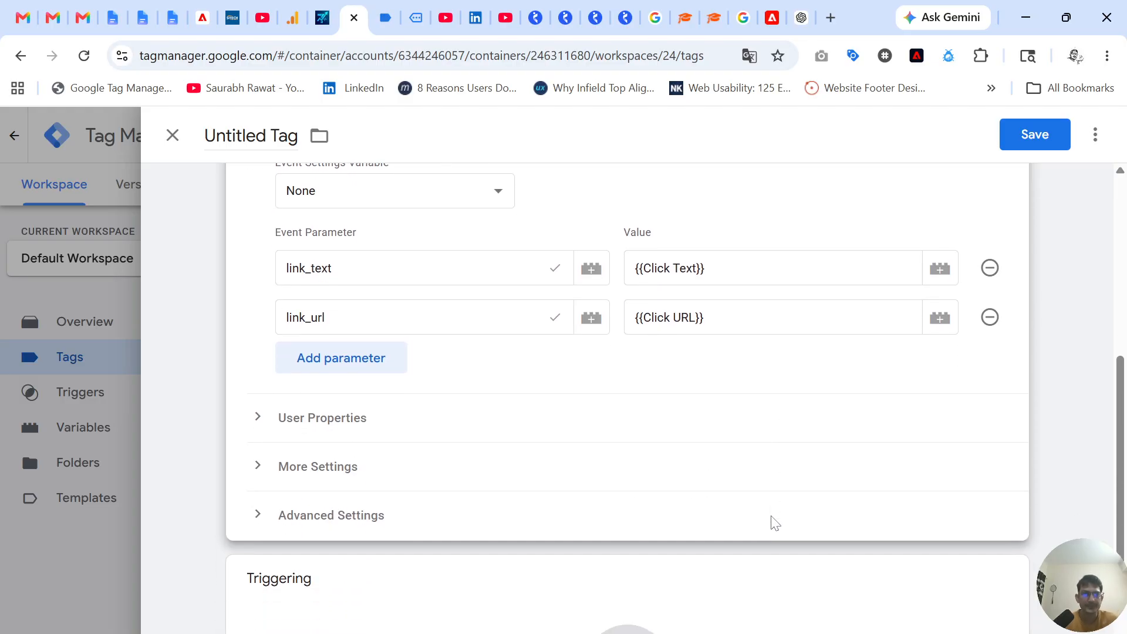
scroll(771, 523, down, 3)
click(610, 534)
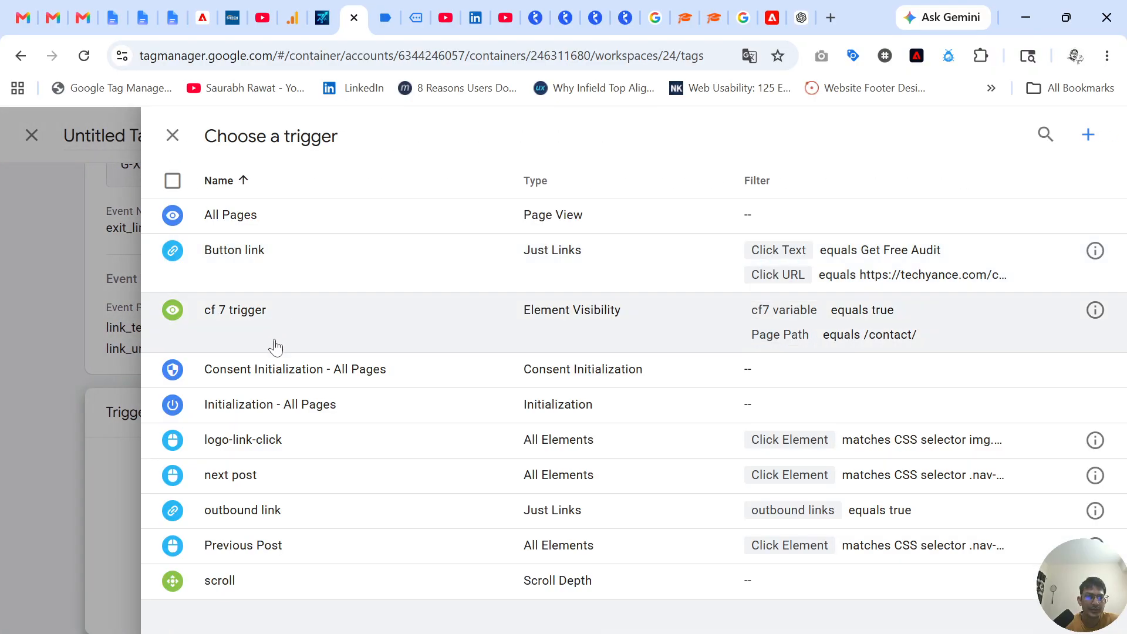
click(258, 516)
Name the tag Outbound Links and save it.
scroll(393, 439, up, 3)
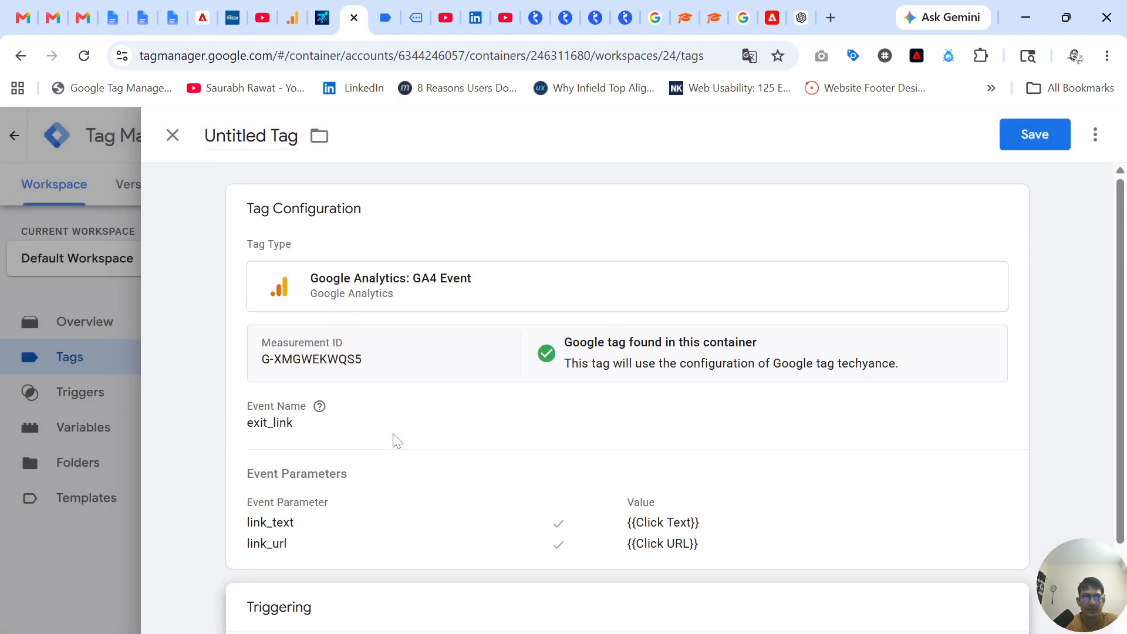
click(251, 136)
text(O)
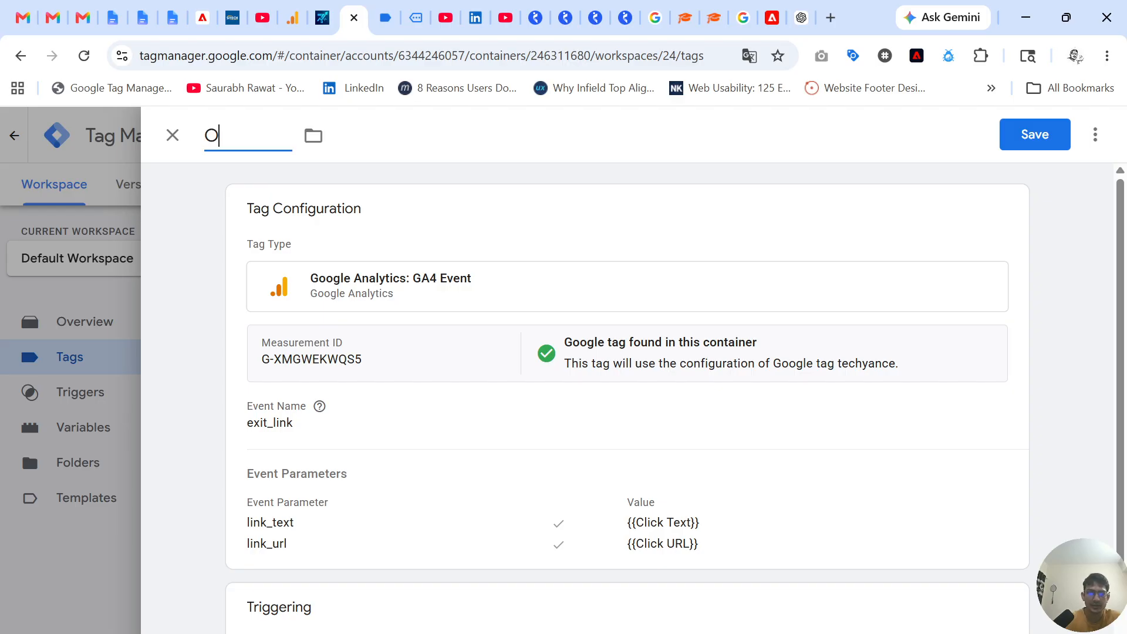
text(utboun)
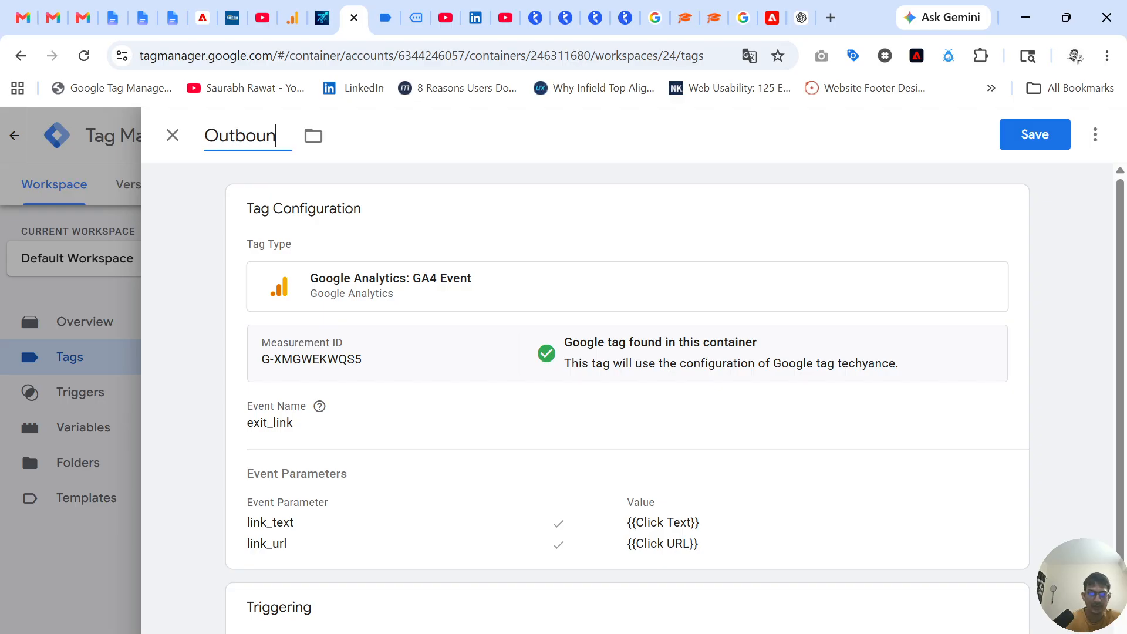
text(d Link)
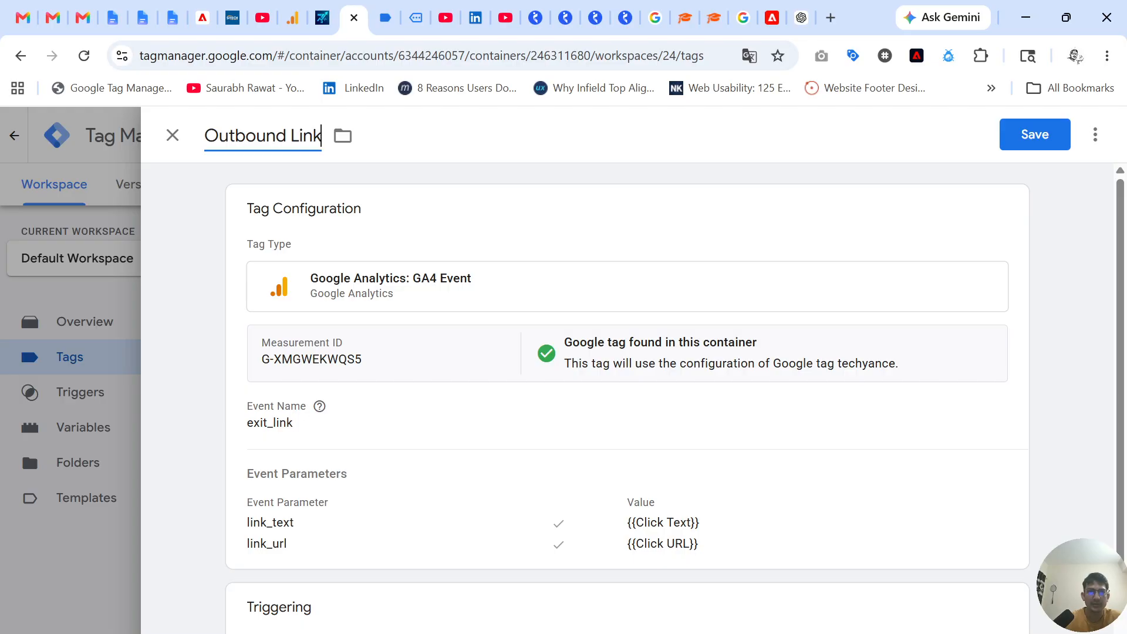
text(s)
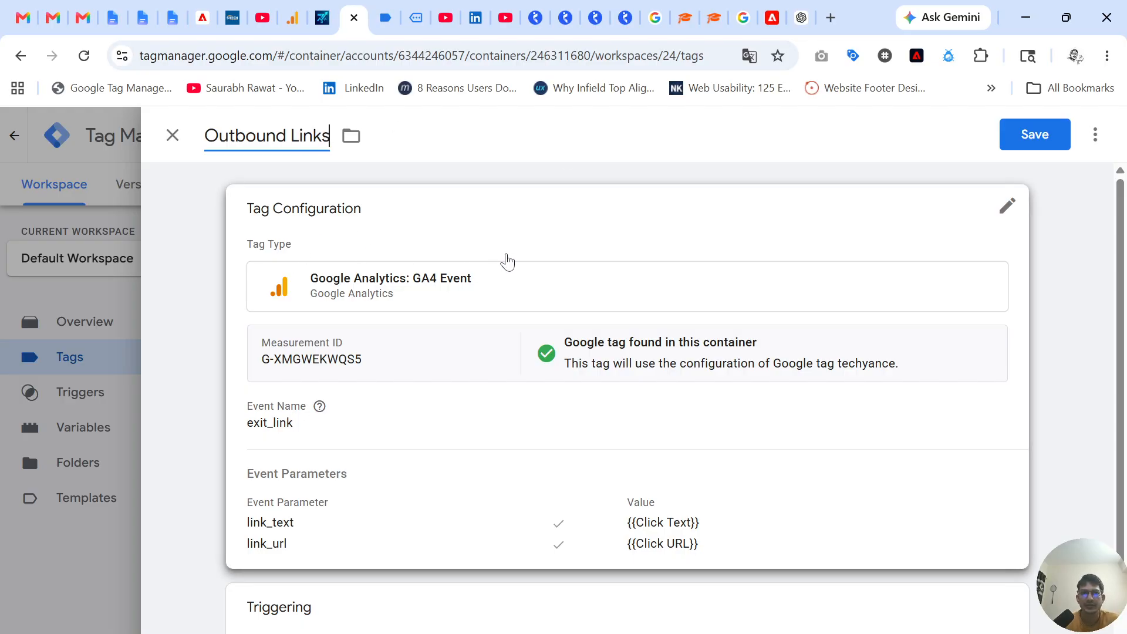
click(1034, 147)
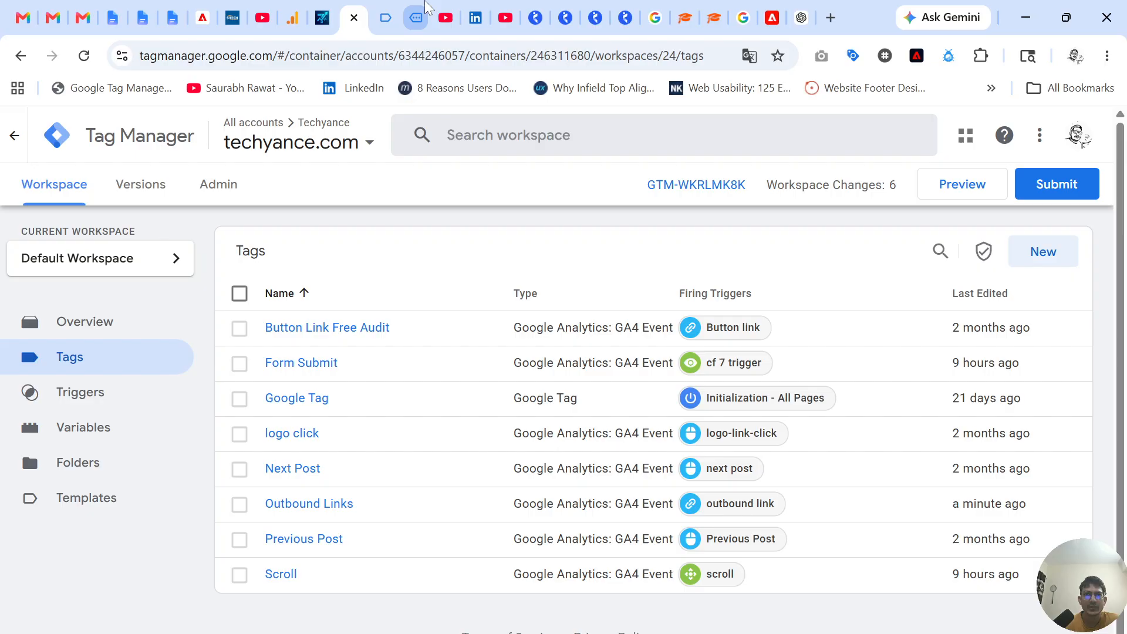
click(415, 10)
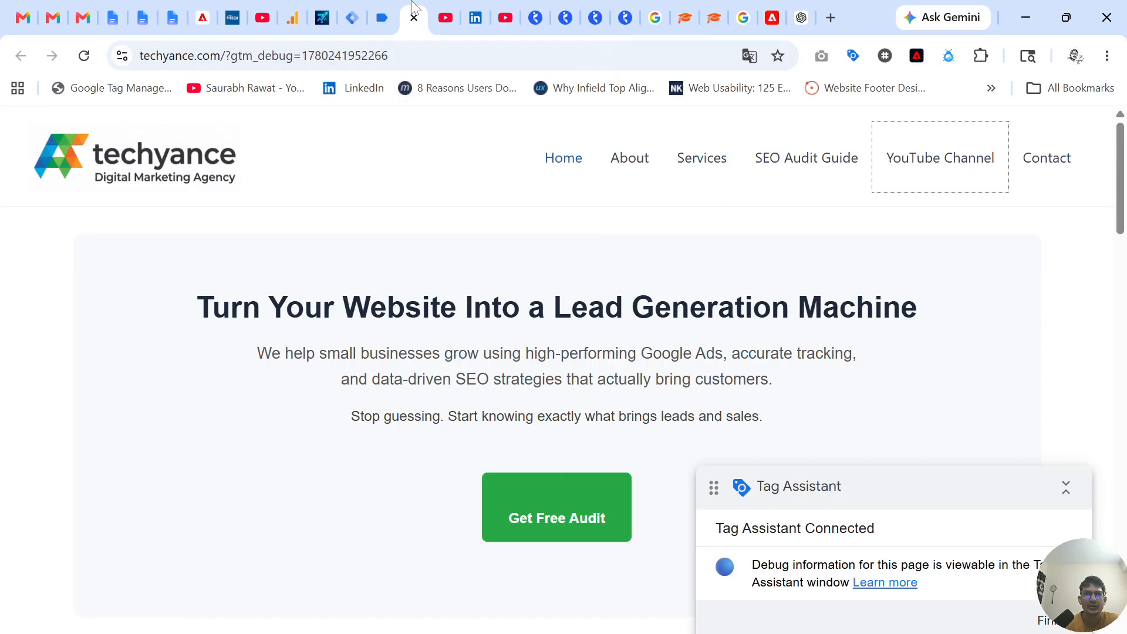
click(382, 17)
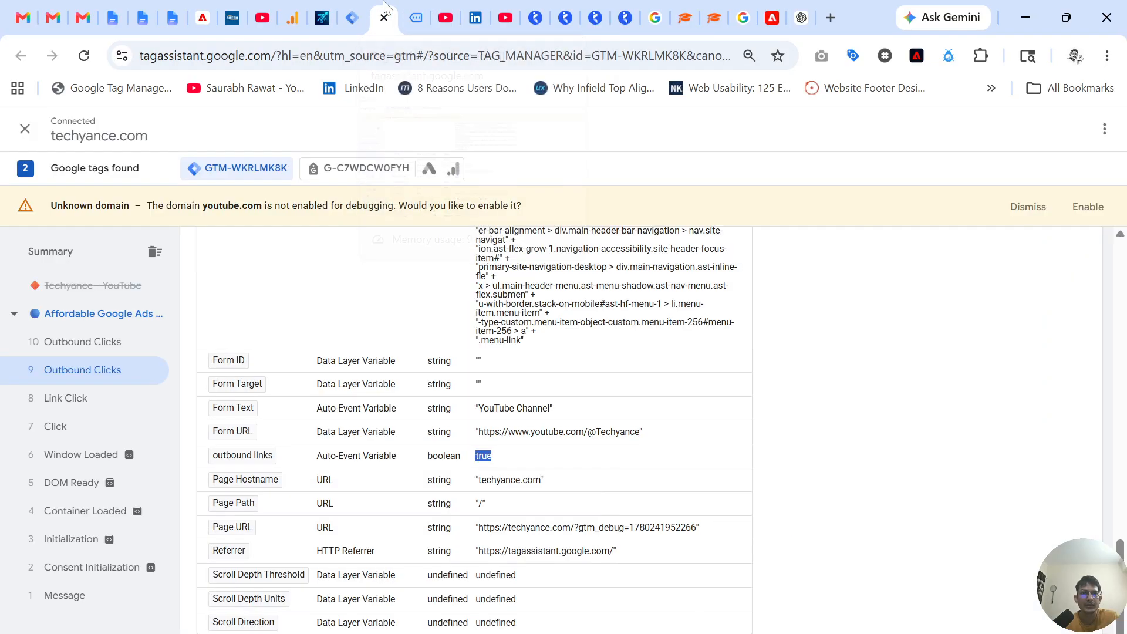
click(617, 165)
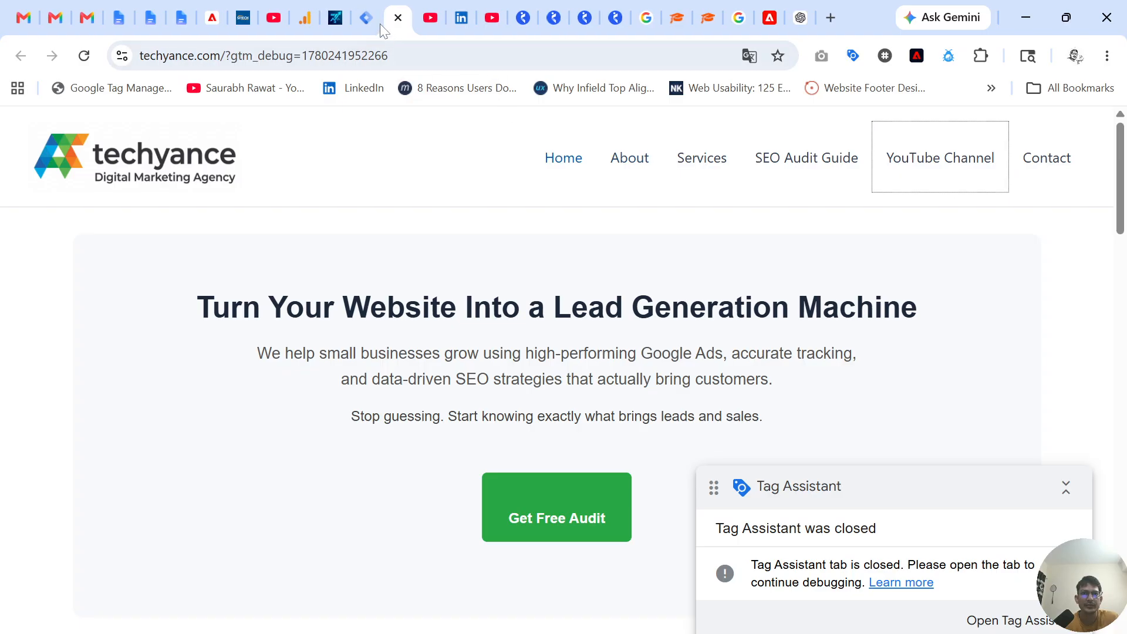
key(ctrl+shift+Tab)
click(962, 186)
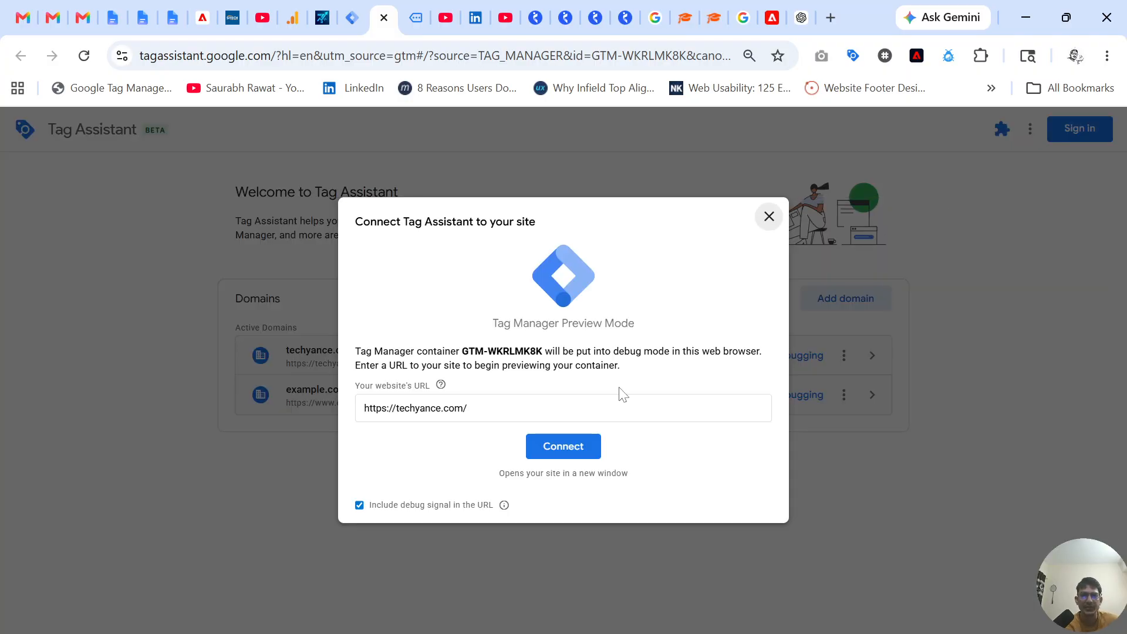
click(569, 447)
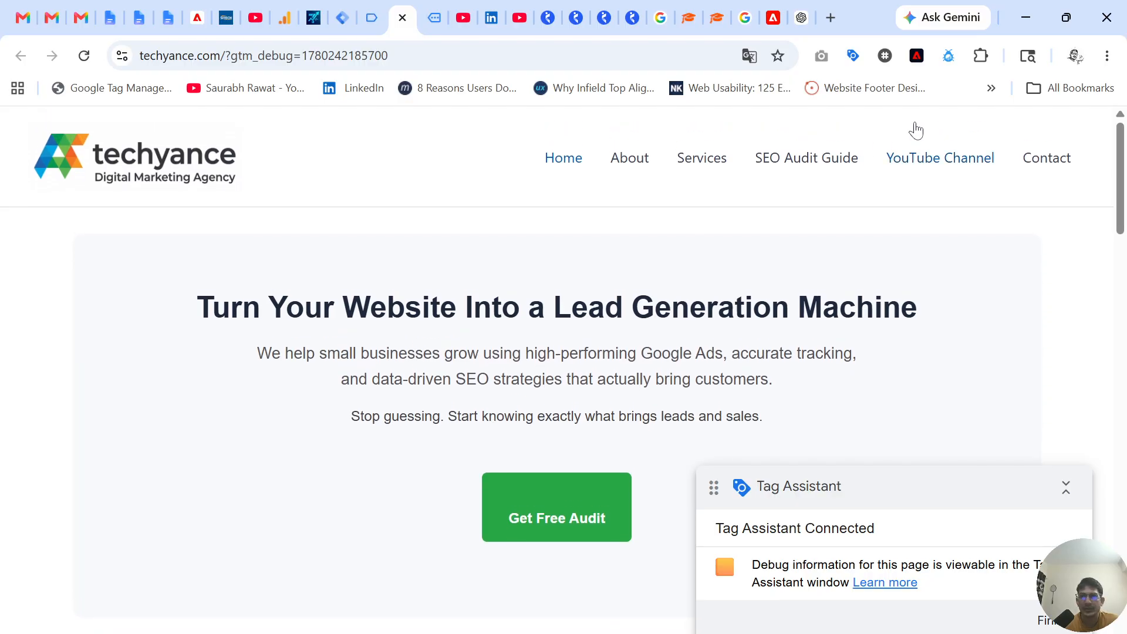
Follow the YouTube Channel link on the previewed site, then return to Tag Assistant and continue past the connection dialog.
click(920, 165)
click(363, 21)
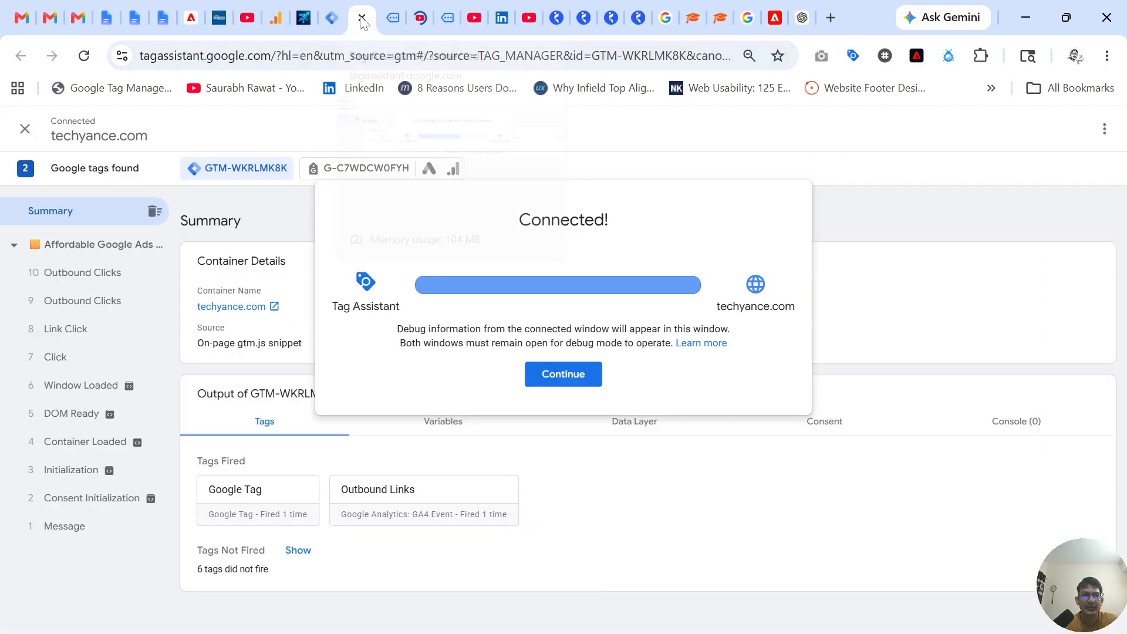
click(528, 374)
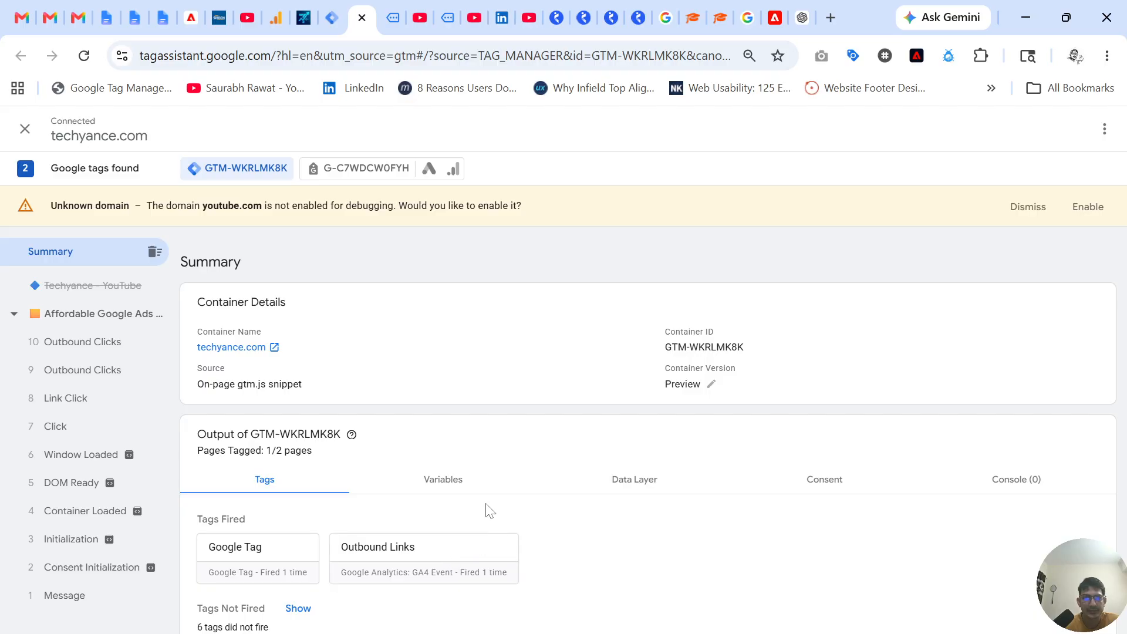
Examine the variables and data layer output in the Tag Assistant summary, then open the variables of the latest Outbound Clicks event.
click(445, 485)
click(616, 479)
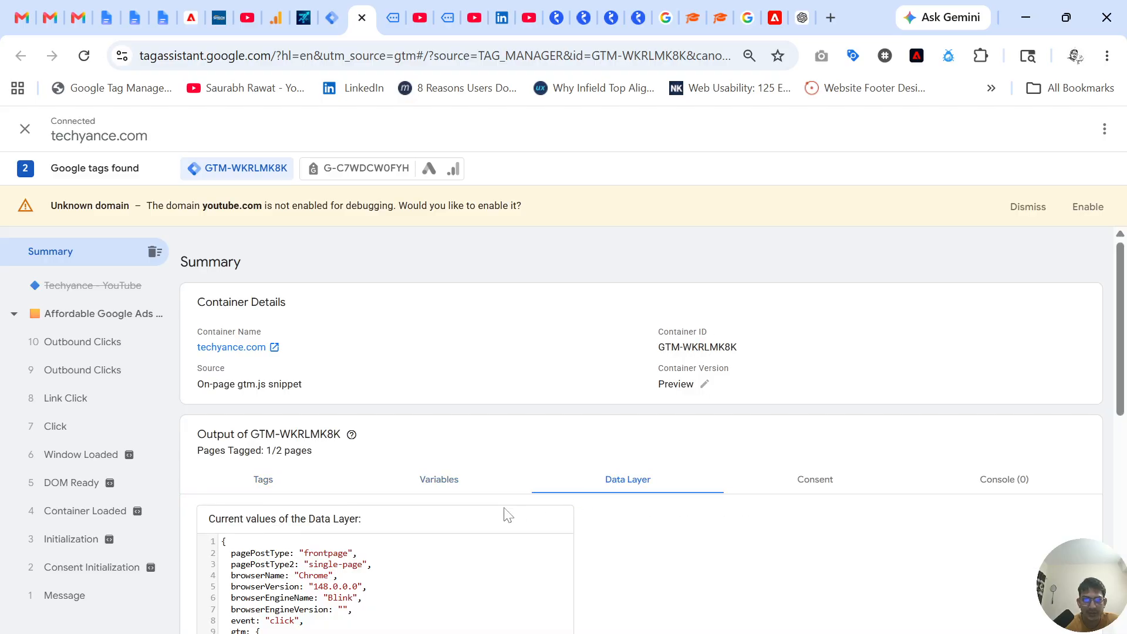
scroll(506, 516, down, 2)
scroll(456, 401, down, 4)
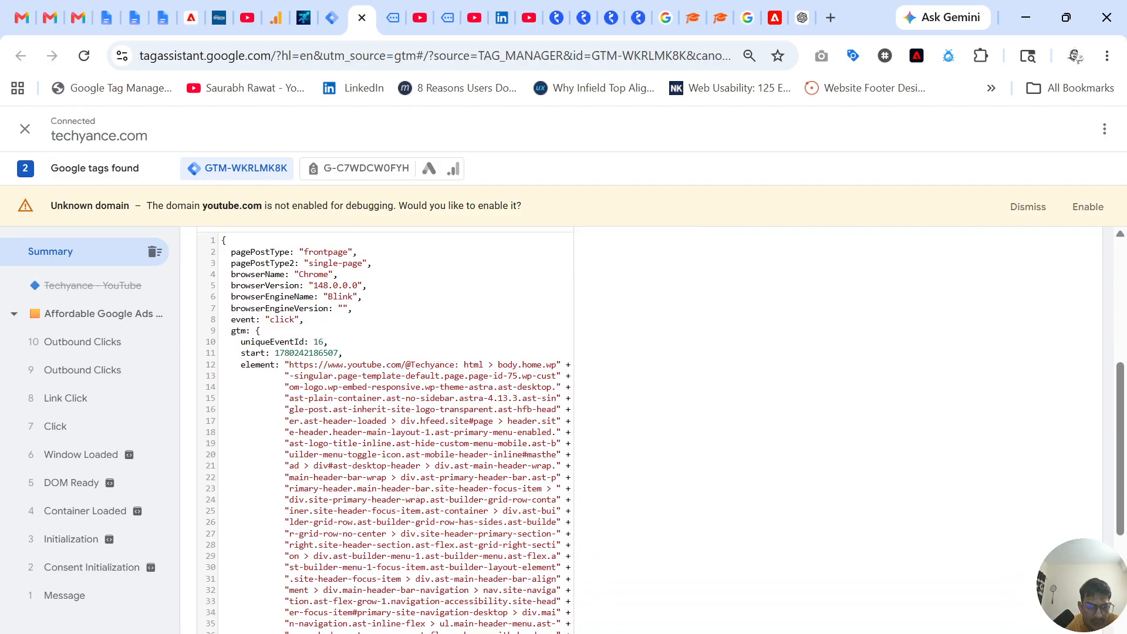
scroll(456, 401, up, 5)
click(435, 380)
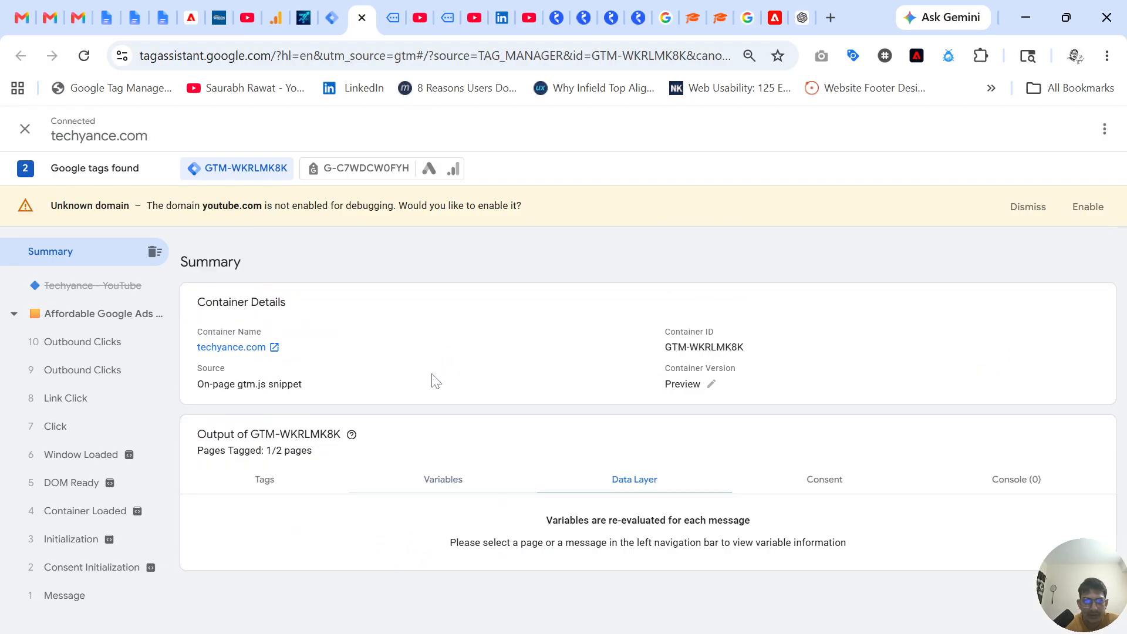
click(93, 351)
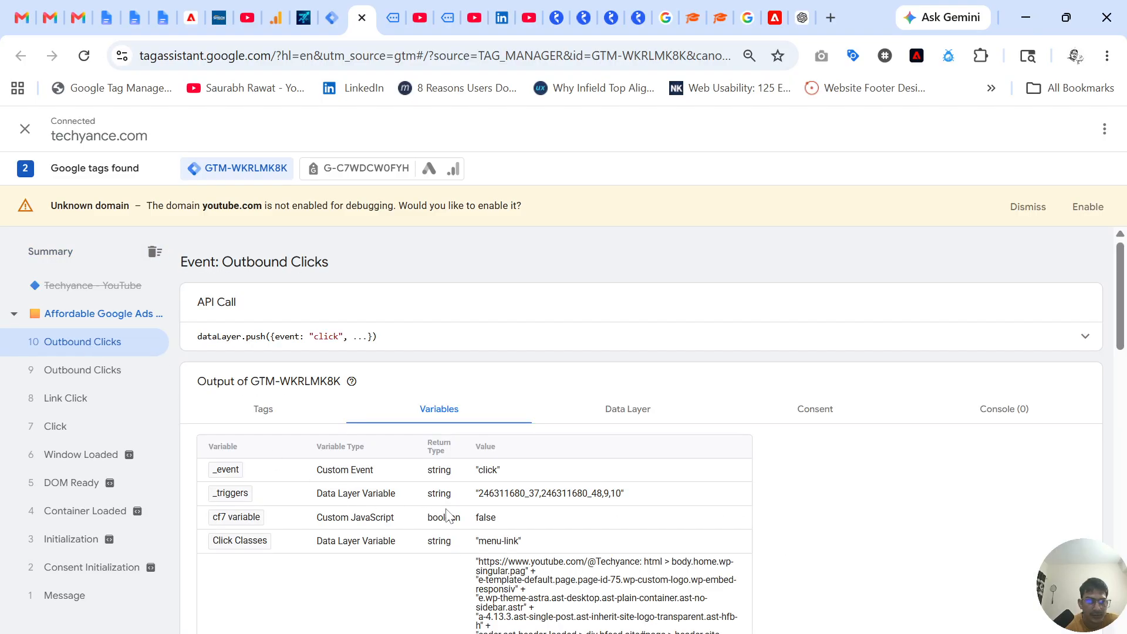
Compare the click variable values of the Click, Link Click and both Outbound Clicks events in Tag Assistant.
scroll(517, 554, down, 10)
scroll(517, 555, down, 1)
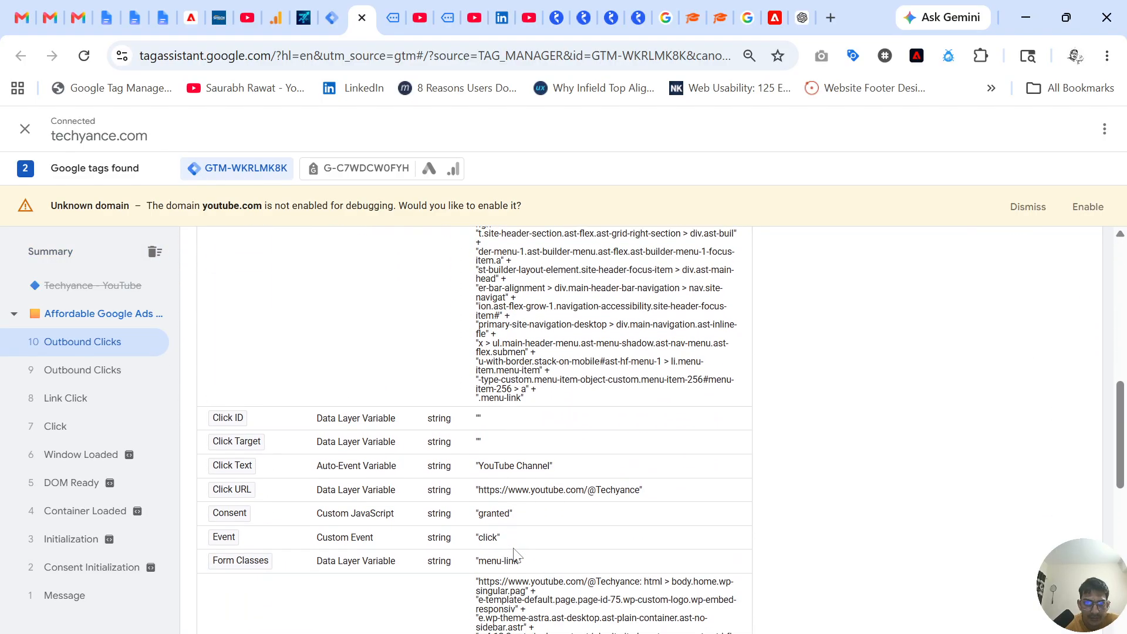
click(88, 439)
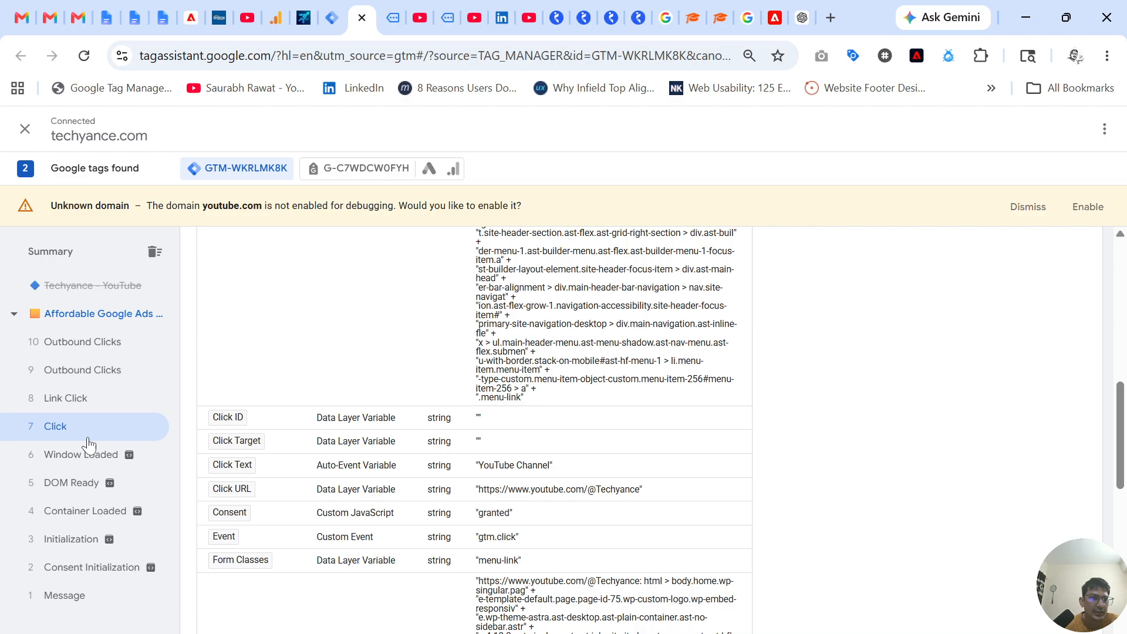
click(88, 398)
click(88, 373)
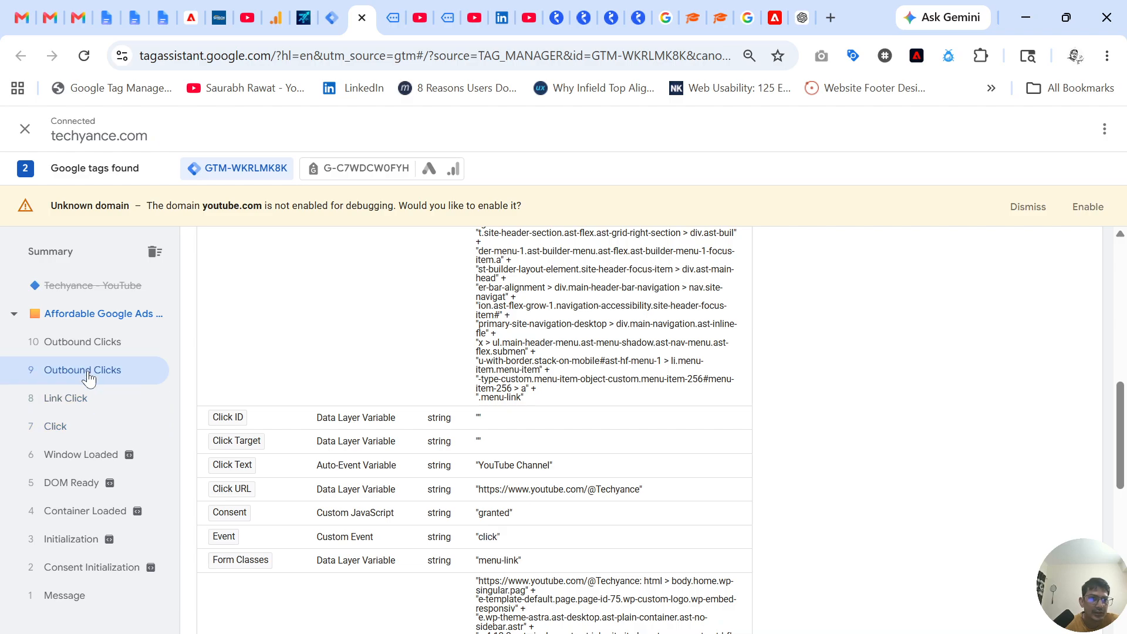
click(109, 350)
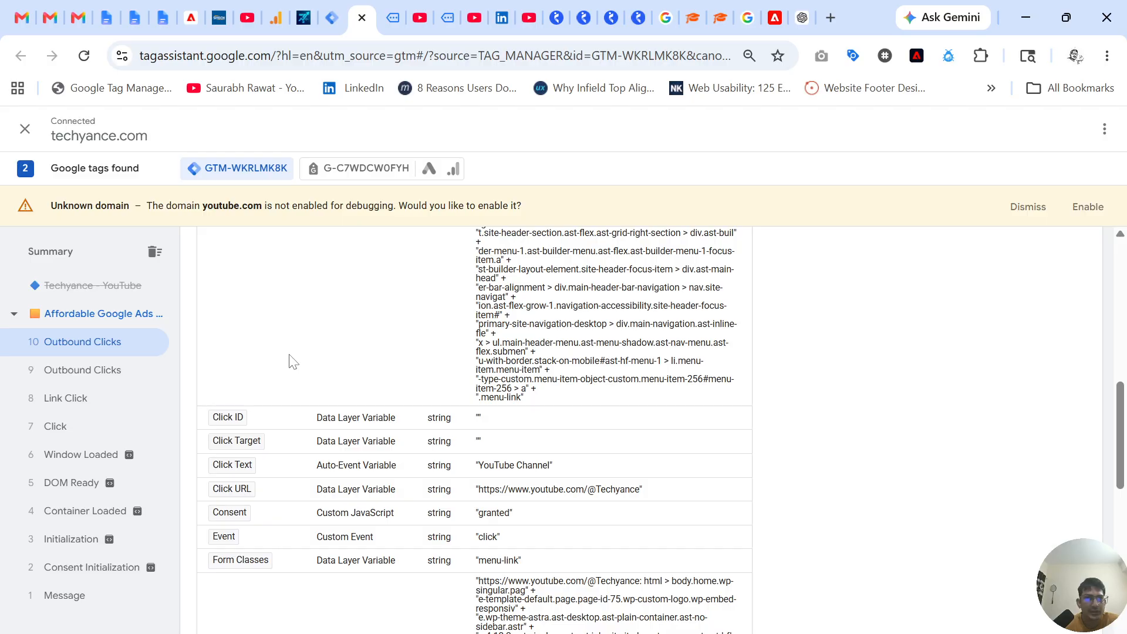
Switch to Google Analytics and check the incoming click events of the Techyance.com property in DebugView.
click(276, 16)
click(256, 131)
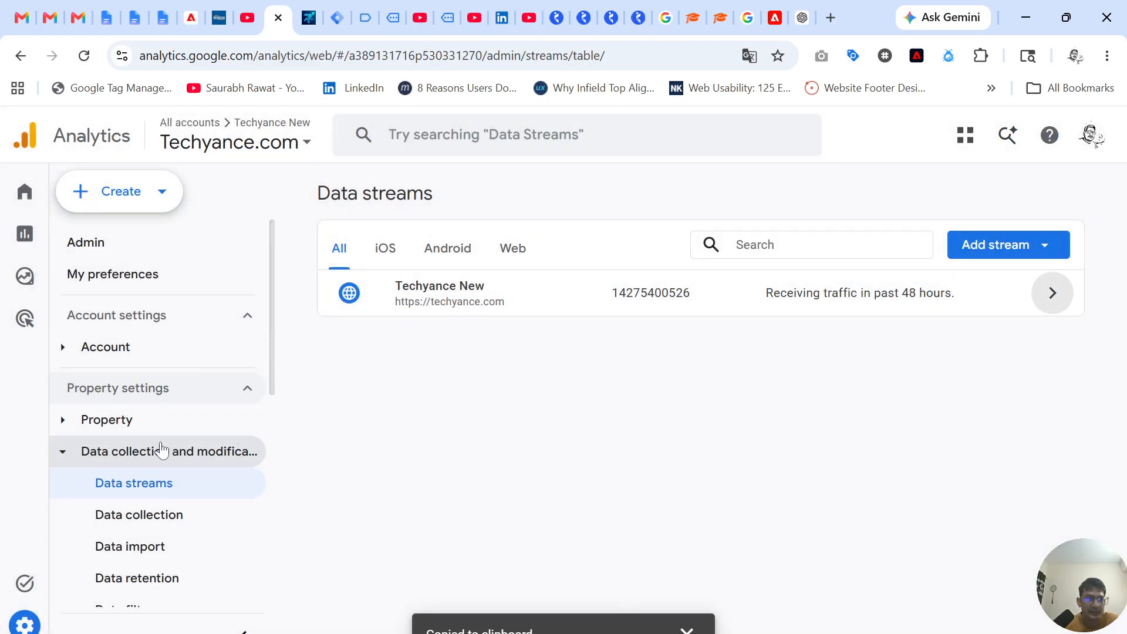
scroll(138, 511, down, 5)
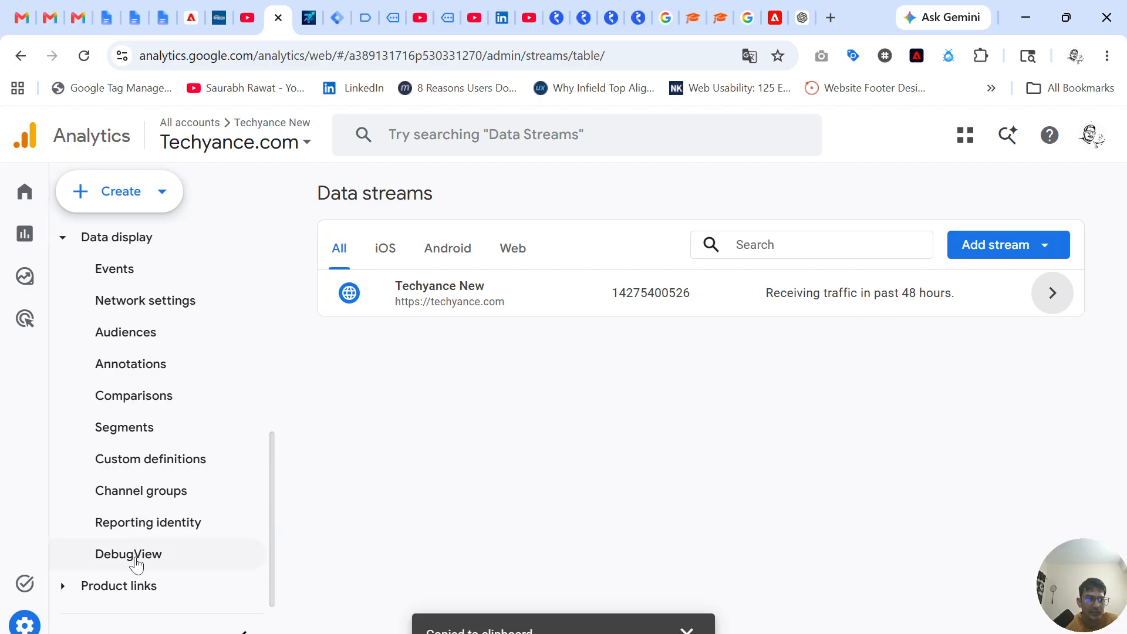
click(139, 561)
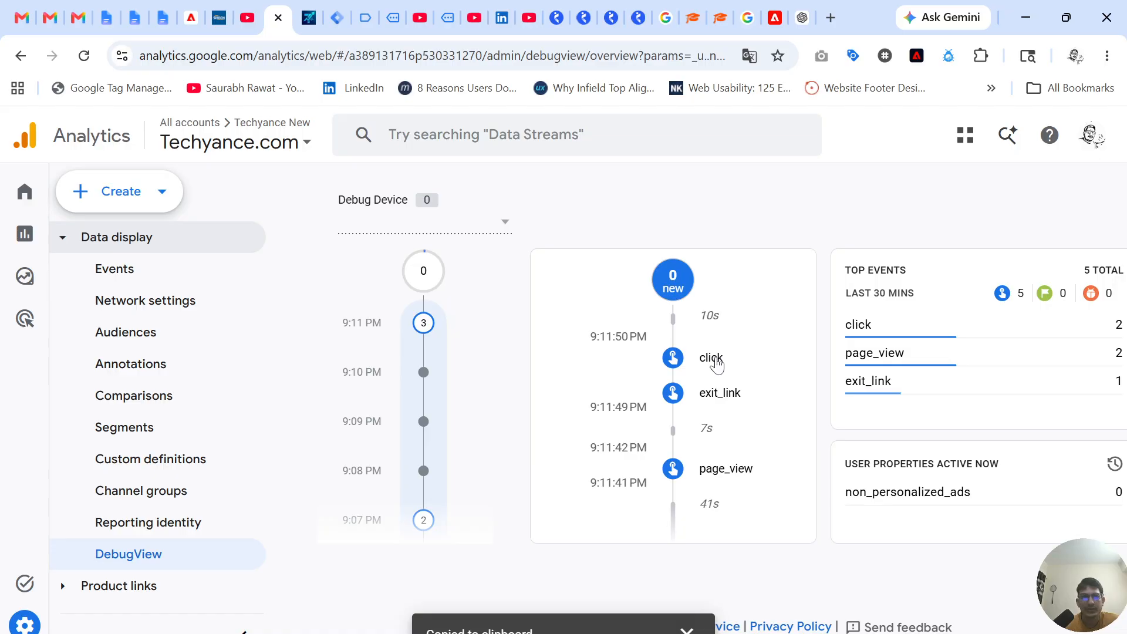
Open the details of the Techyance New web data stream in the Analytics admin settings.
scroll(156, 501, up, 5)
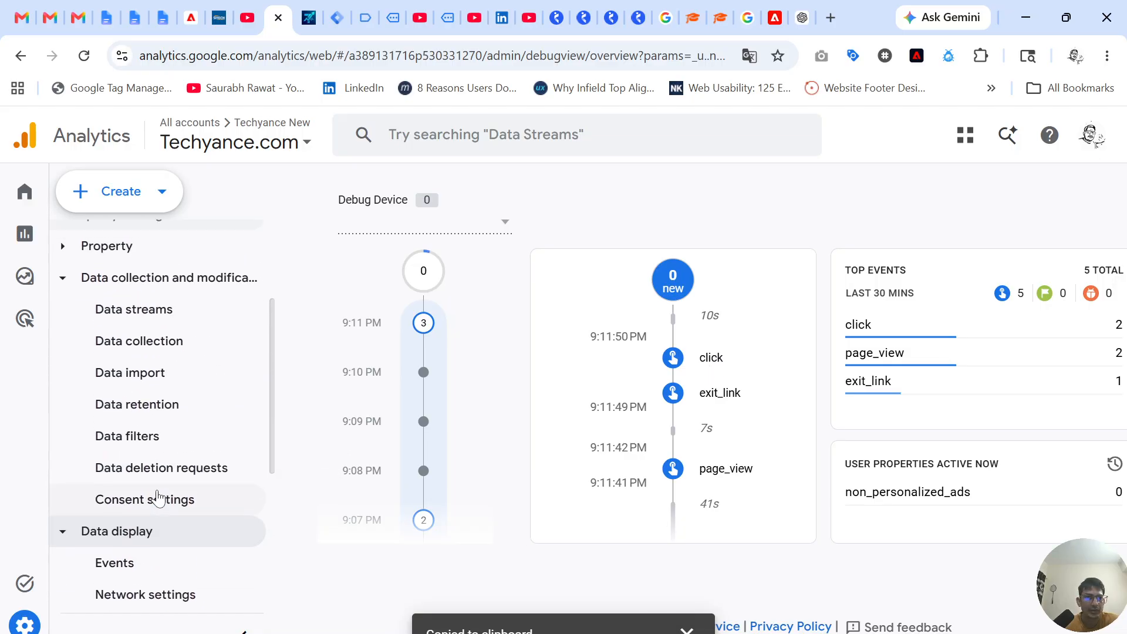
scroll(156, 496, up, 3)
mouse_move(68, 202)
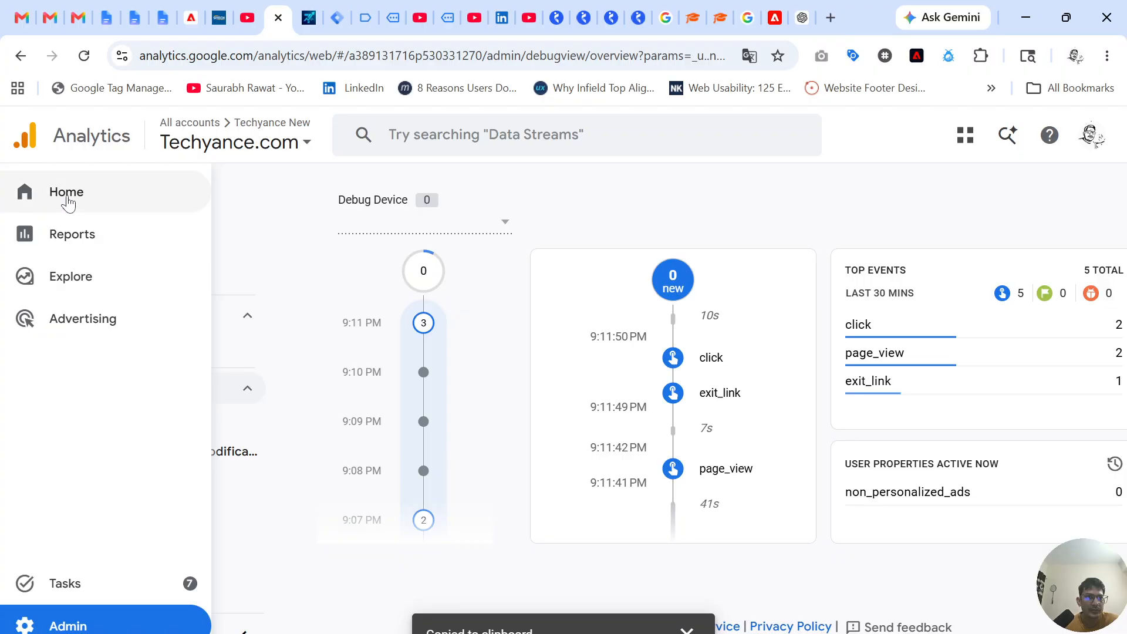
click(67, 626)
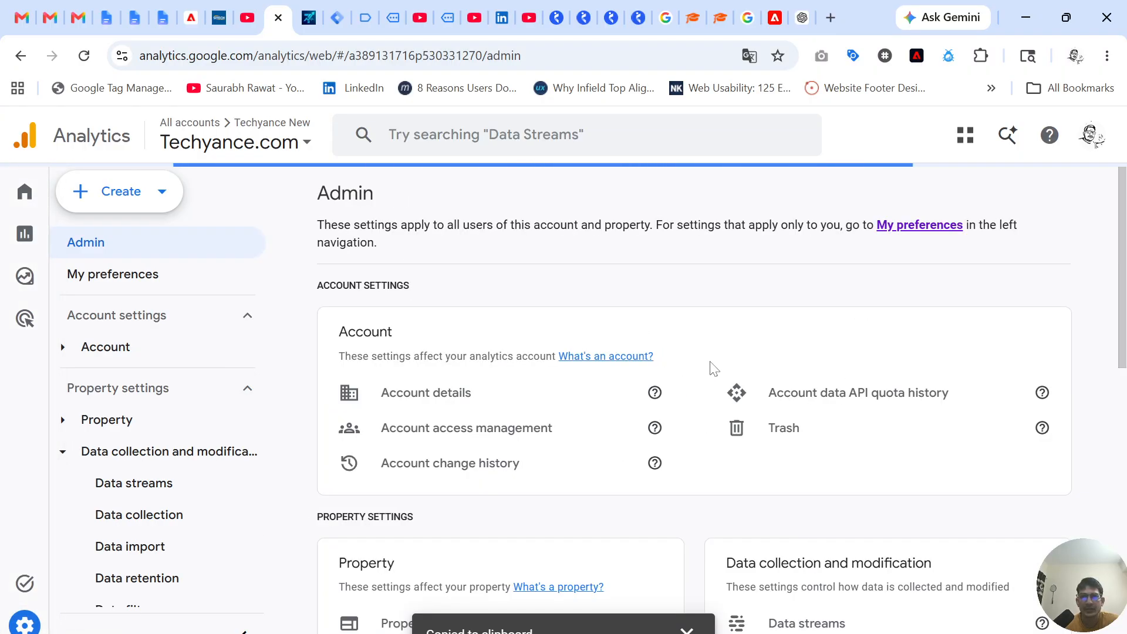
scroll(714, 368, down, 5)
click(813, 337)
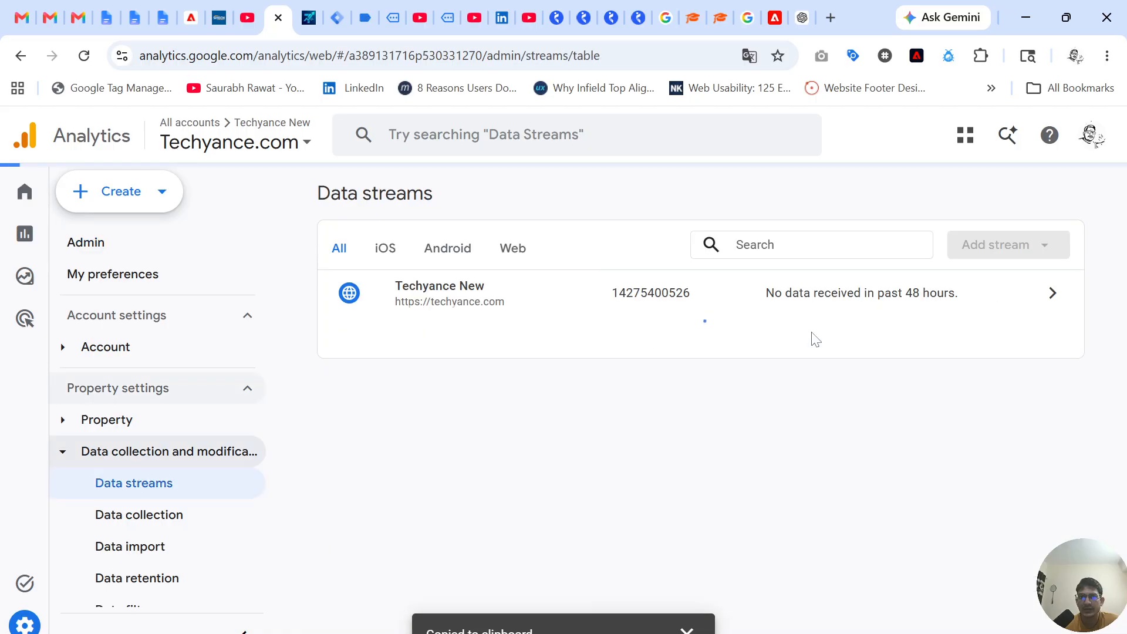
click(537, 301)
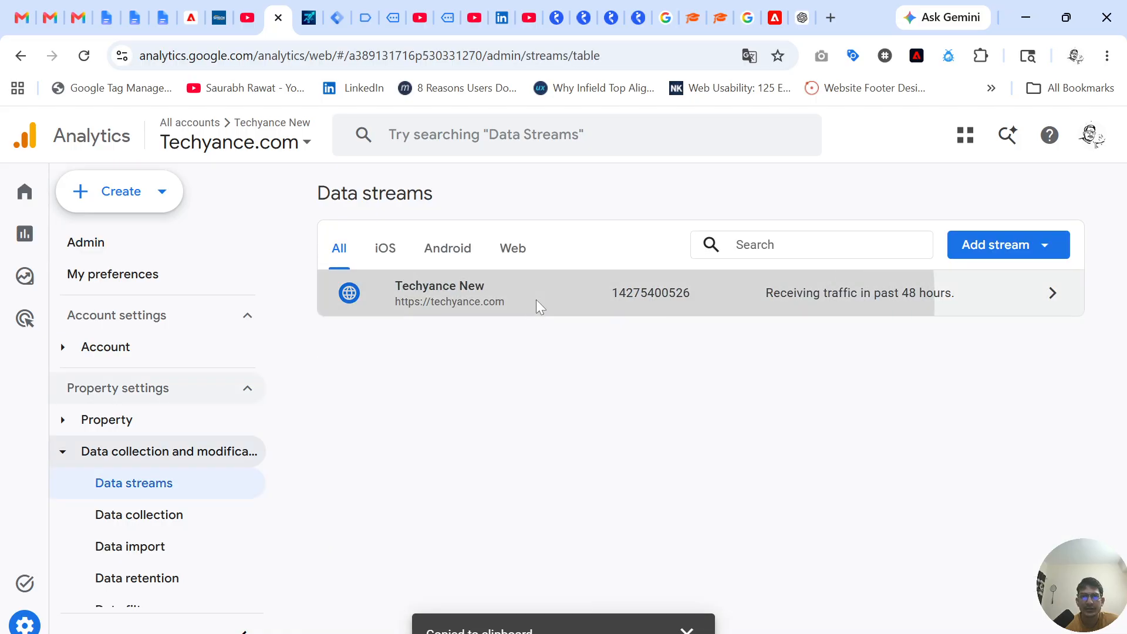
Open the automatic event detection settings of the stream's Google tag.
scroll(531, 448, down, 5)
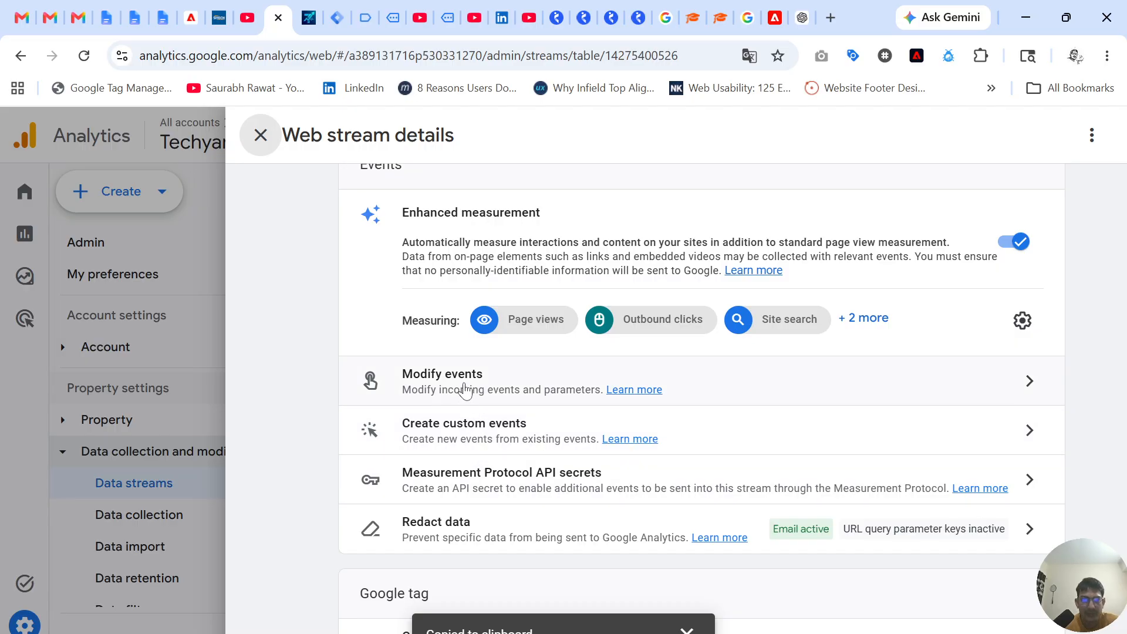
scroll(450, 493, down, 3)
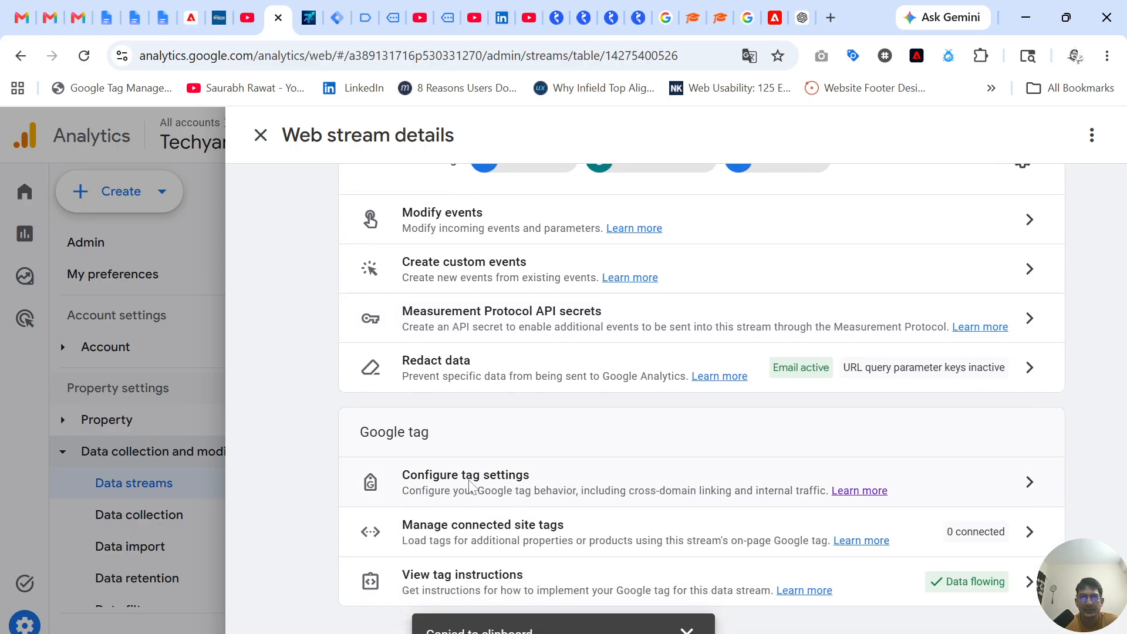
click(470, 486)
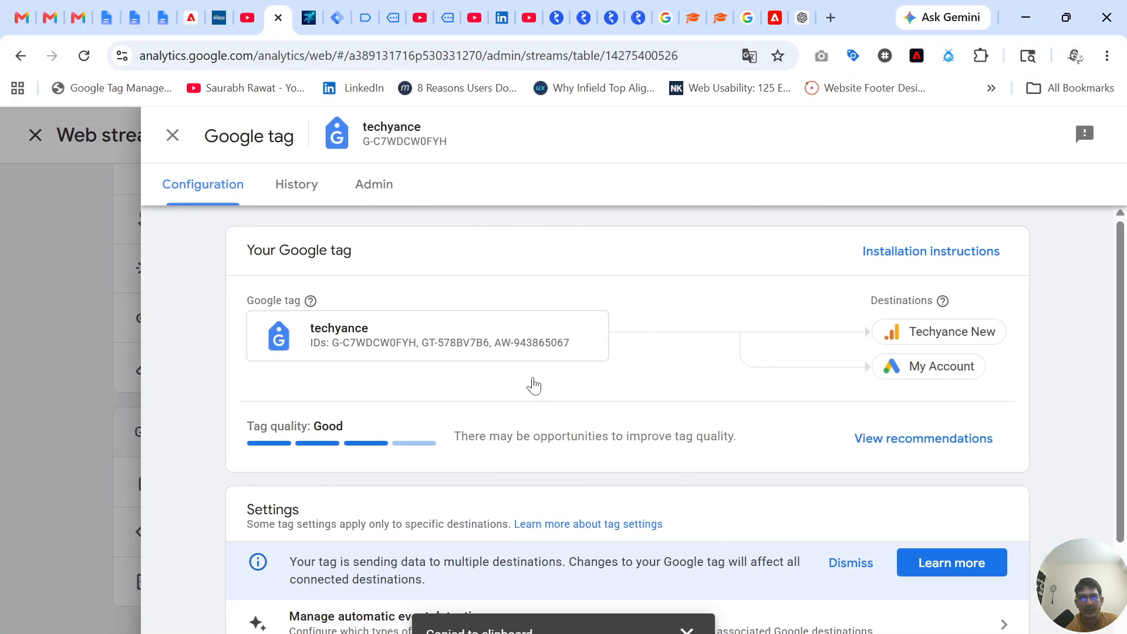
scroll(534, 383, down, 3)
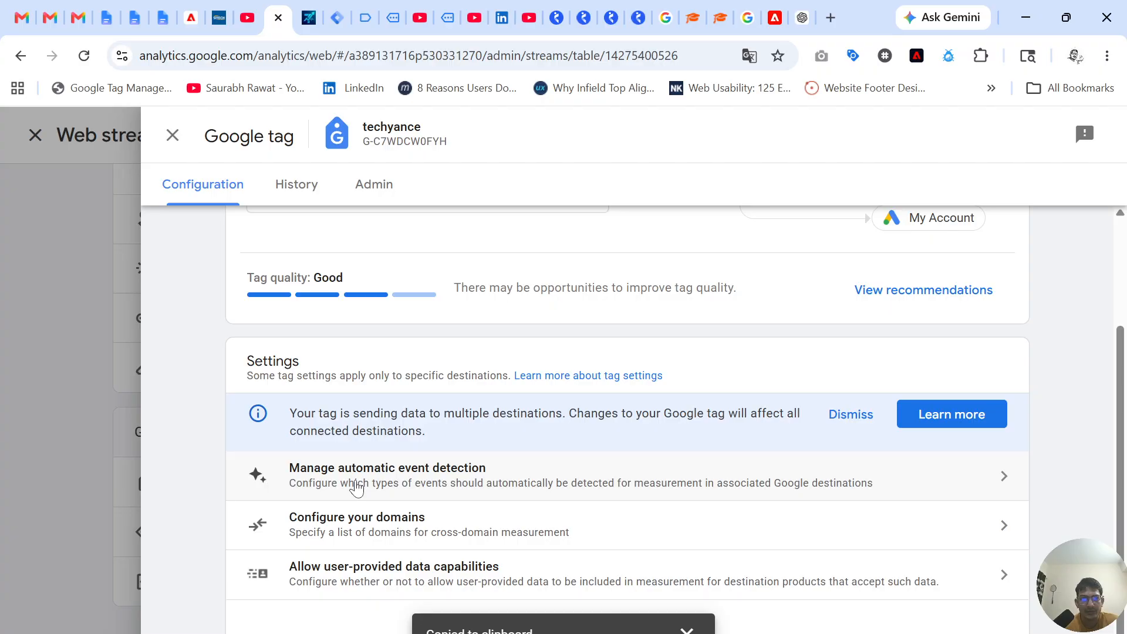
click(356, 486)
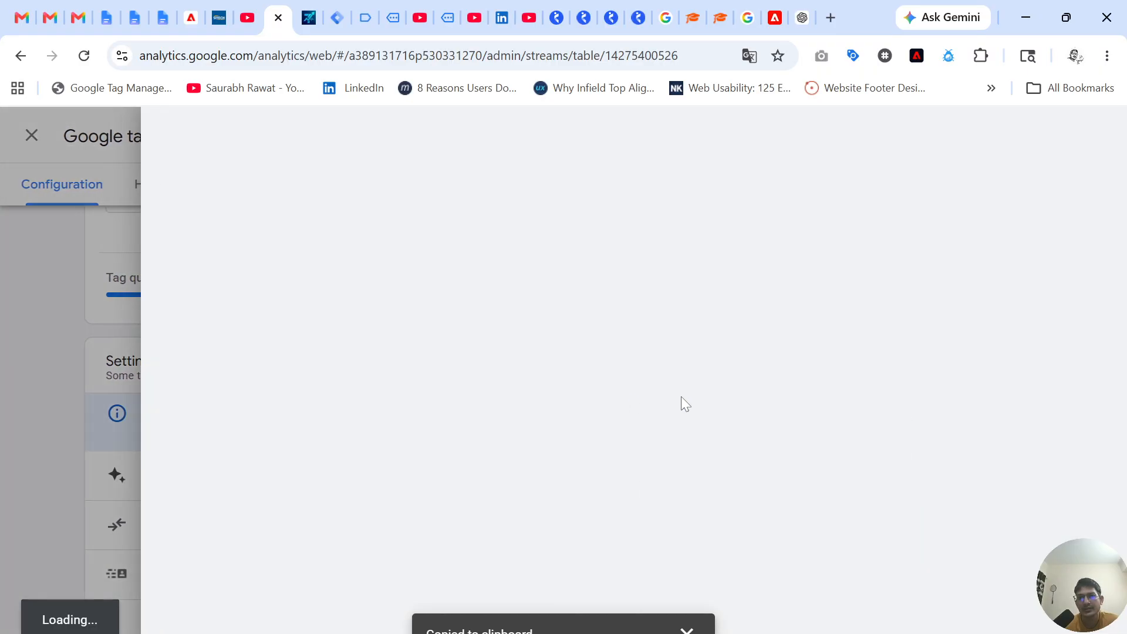
Turn off automatic detection of outbound clicks and save the Google tag configuration.
scroll(681, 404, down, 1)
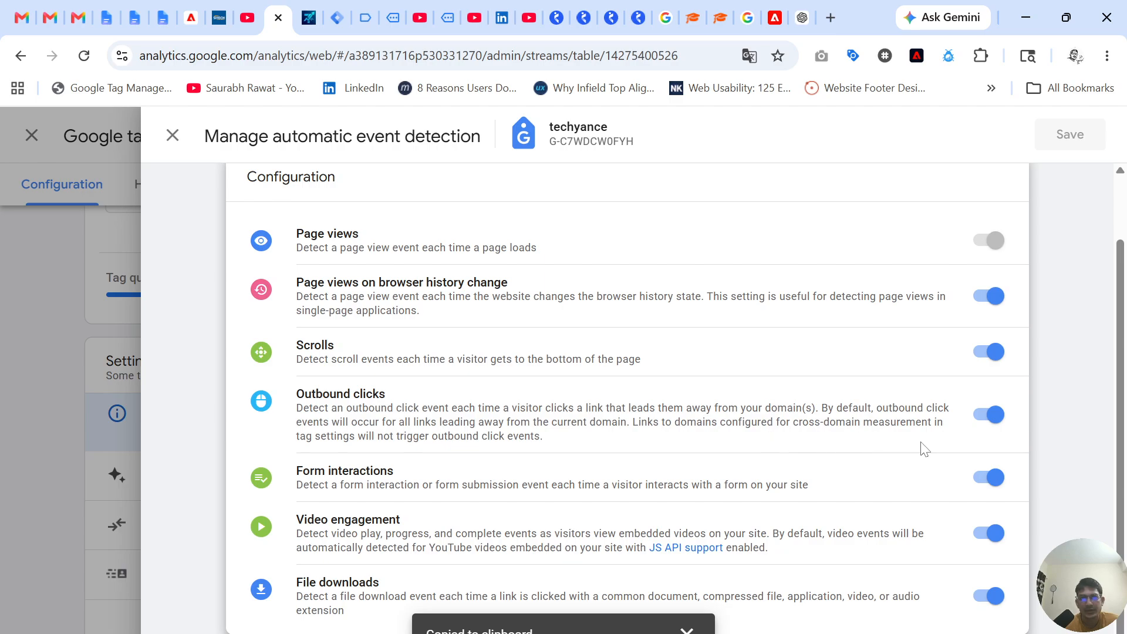
click(992, 414)
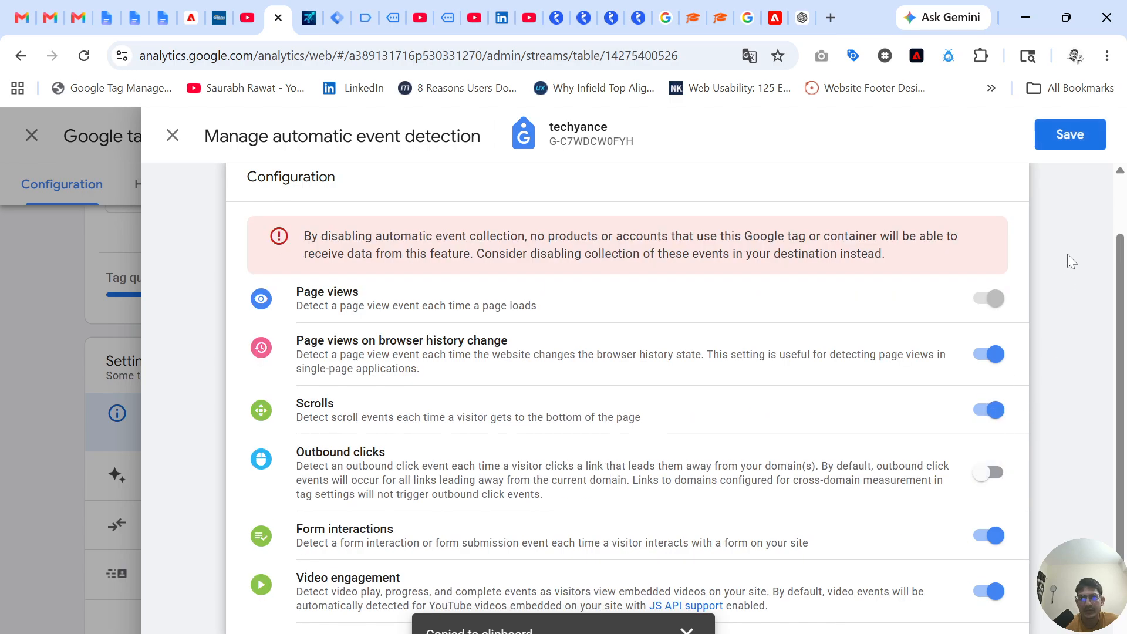
click(1070, 134)
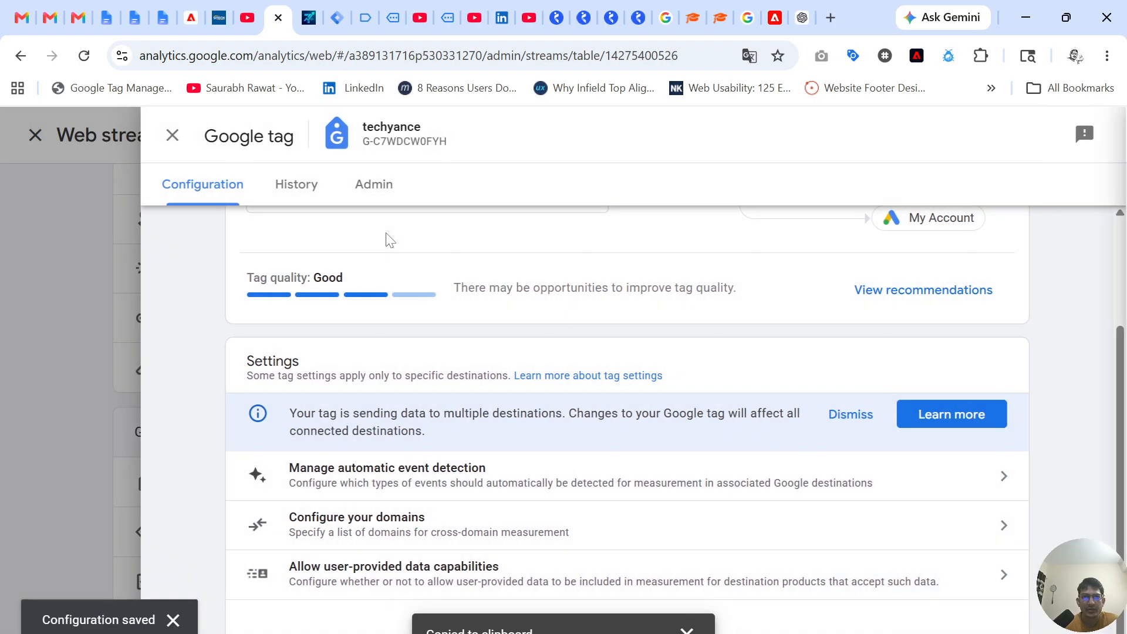
Return to the techyance.com page connected to Tag Assistant and reload it.
click(367, 18)
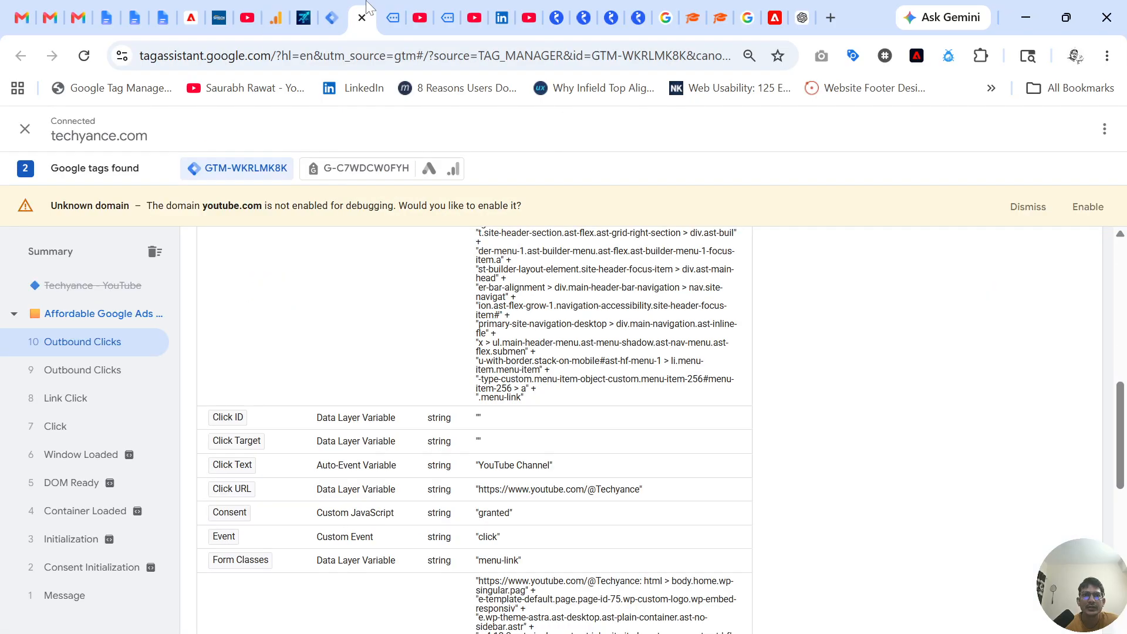
click(389, 3)
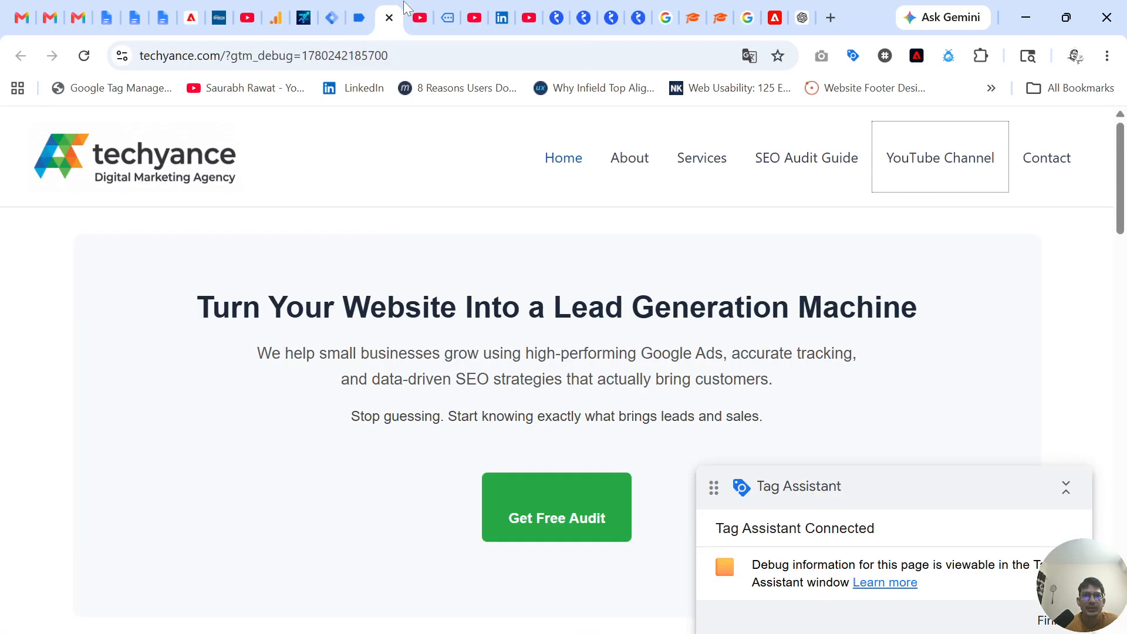
click(84, 55)
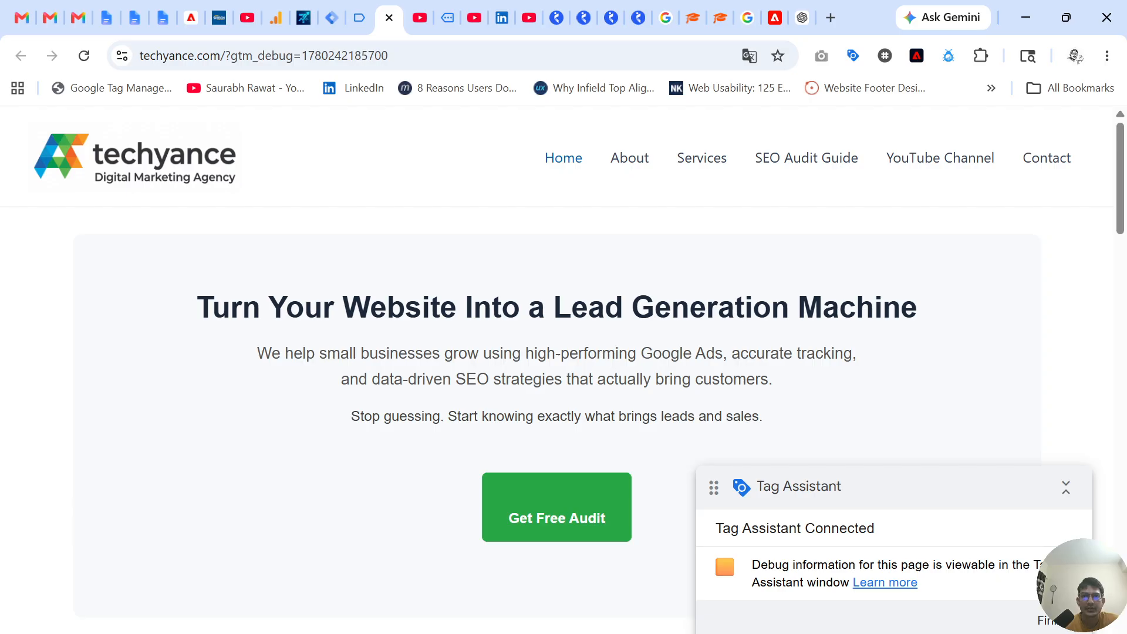